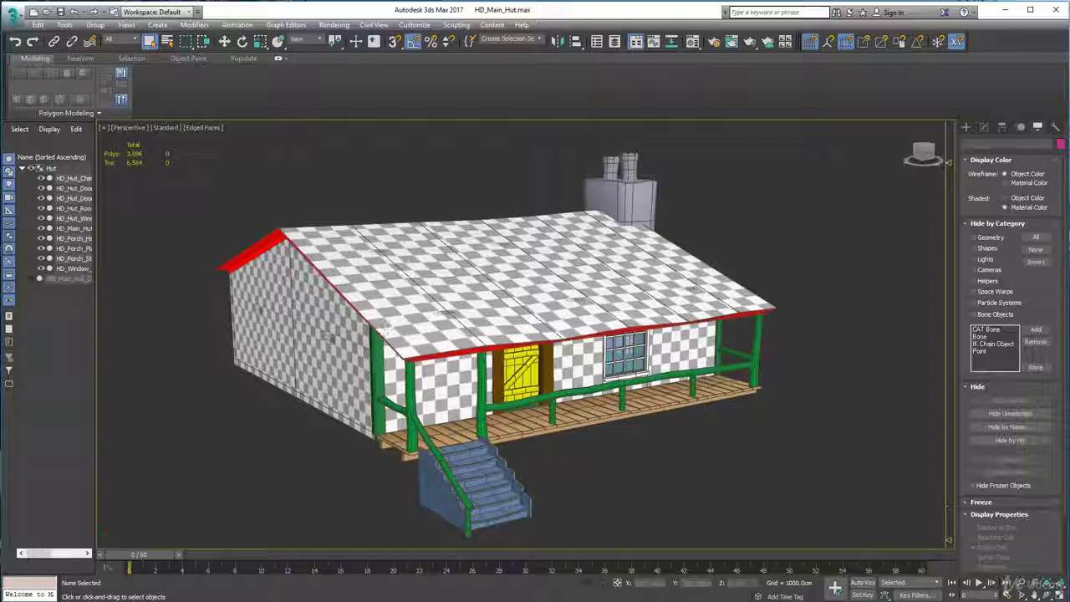
# Step: Examine the detailed hut from several angles and check the polygon statistics of the whole hut group
pyautogui.keyDown('alt'); pyautogui.moveTo(383, 331); pyautogui.dragTo(417, 211, button='middle'); pyautogui.keyUp('alt')
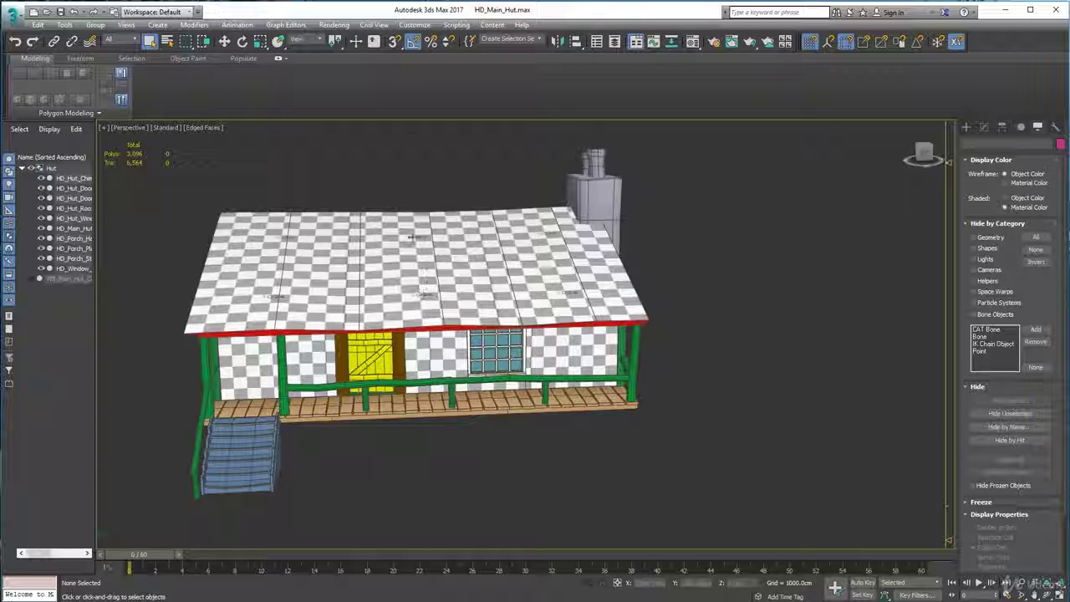
pyautogui.keyDown('alt'); pyautogui.moveTo(408, 181); pyautogui.dragTo(493, 336, button='middle'); pyautogui.keyUp('alt')
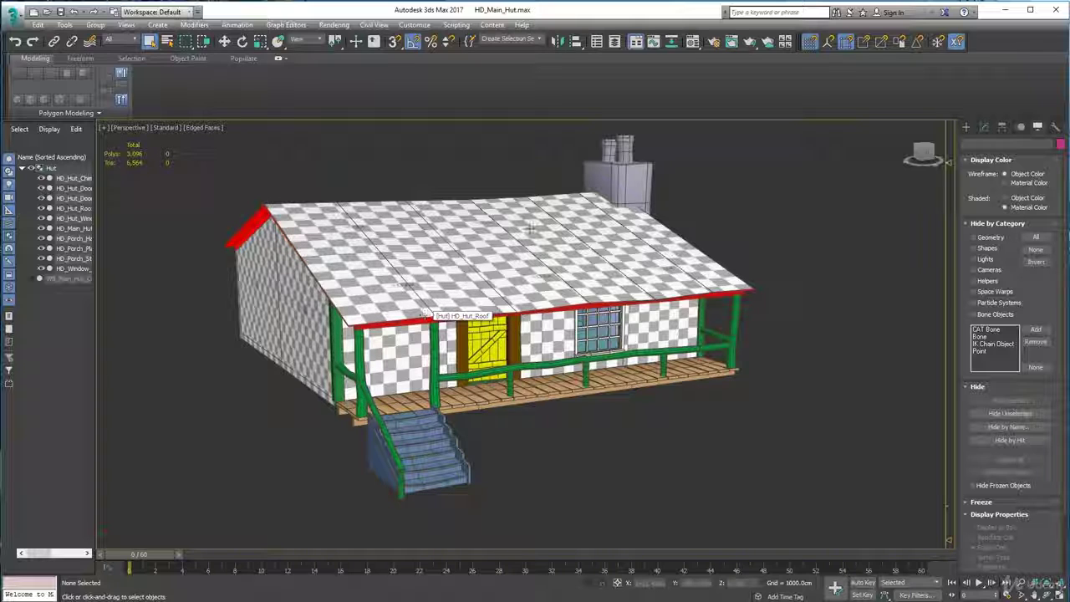
pyautogui.keyDown('alt'); pyautogui.moveTo(537, 241); pyautogui.dragTo(536, 238, button='middle'); pyautogui.keyUp('alt')
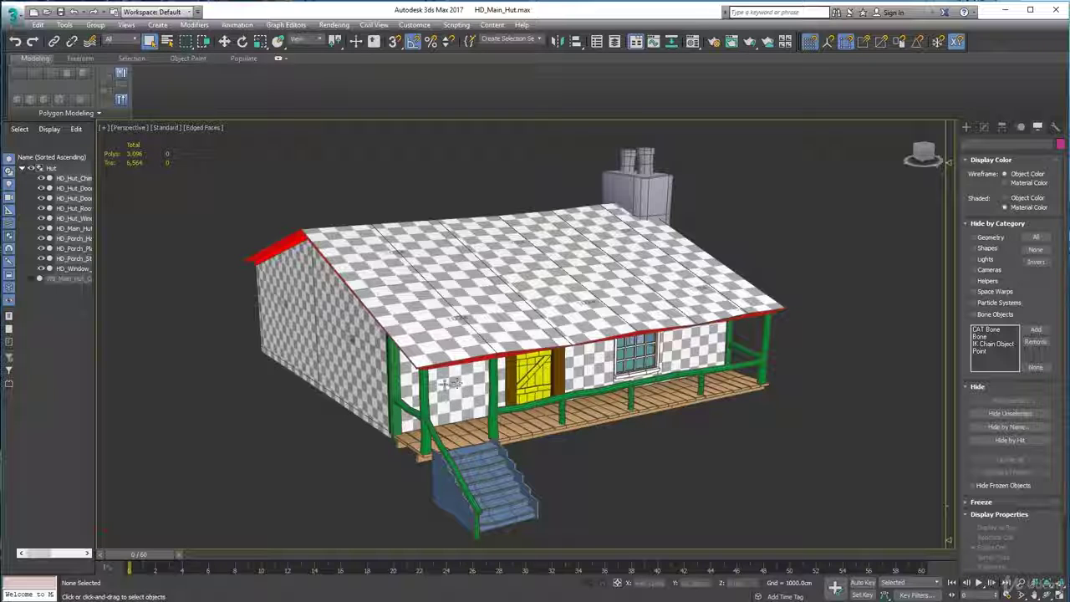
pyautogui.moveTo(466, 387)
pyautogui.mouseDown(button='middle')
pyautogui.moveTo(471, 370)
pyautogui.moveTo(453, 402)
pyautogui.mouseUp(button='middle')
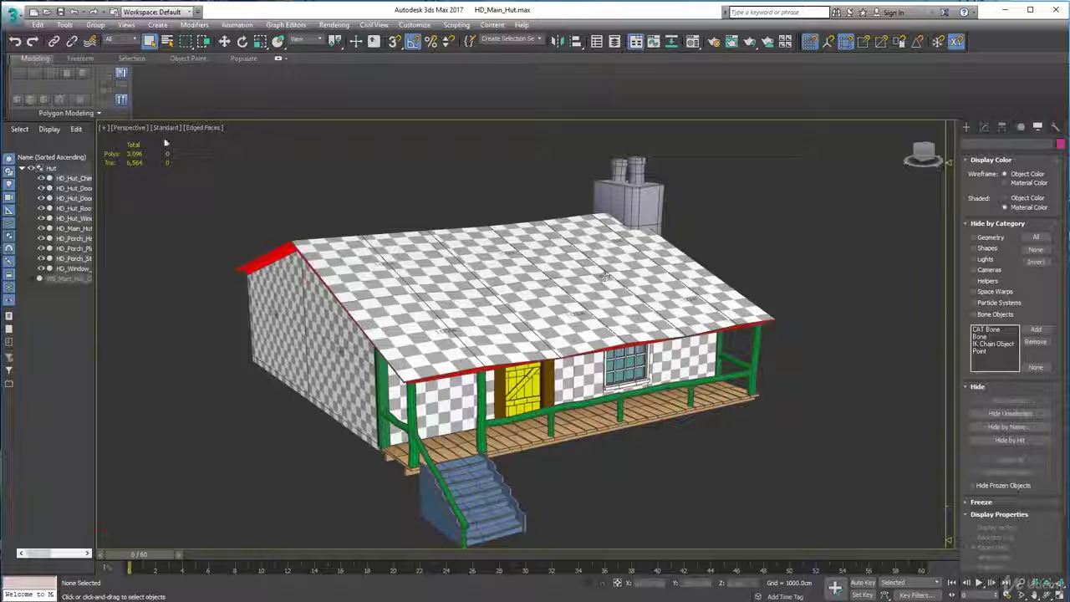
pyautogui.moveTo(215, 139); pyautogui.dragTo(757, 504)
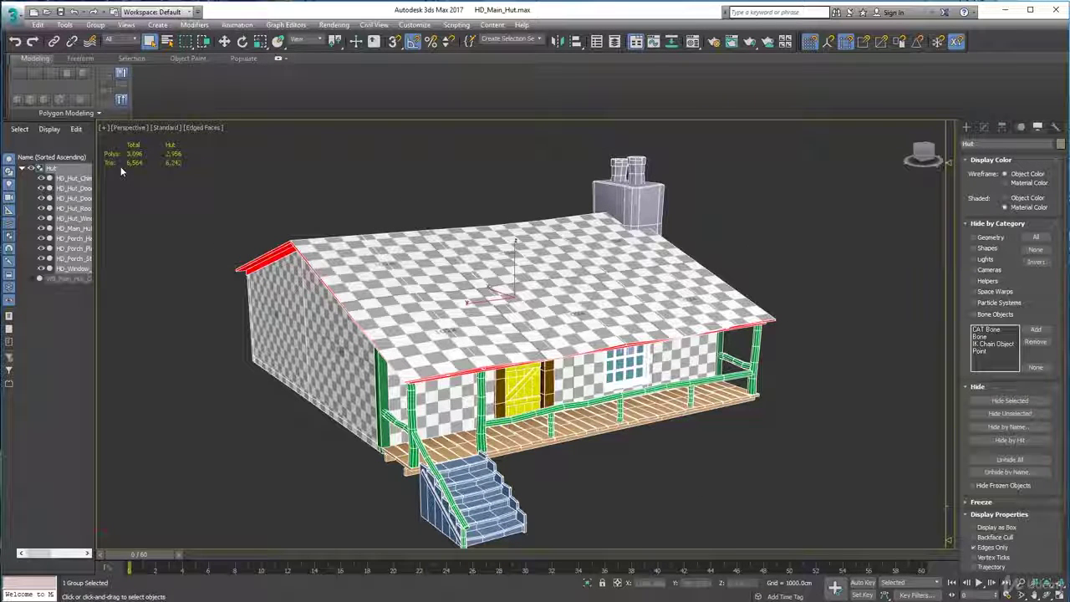
pyautogui.keyDown('alt'); pyautogui.moveTo(402, 280); pyautogui.dragTo(416, 230, button='middle'); pyautogui.keyUp('alt')
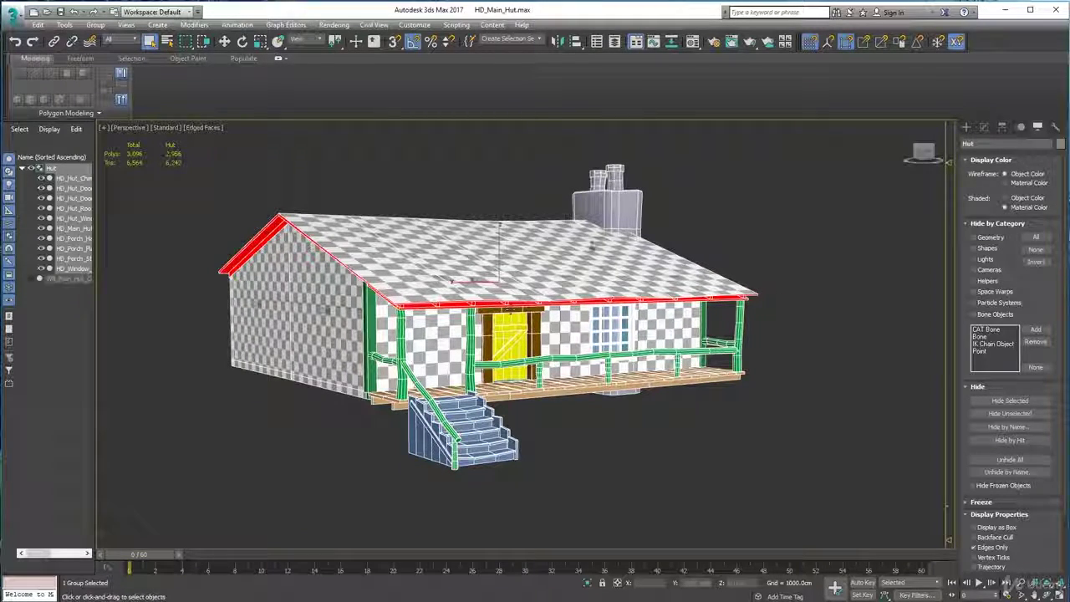
pyautogui.click(834, 359)
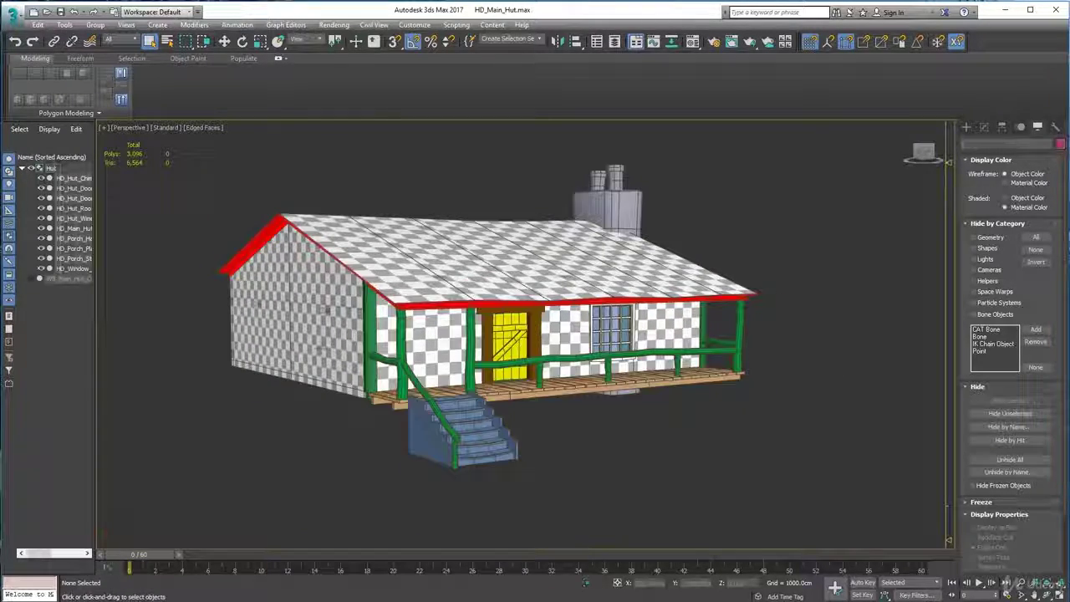
pyautogui.keyDown('alt'); pyautogui.moveTo(586, 470); pyautogui.dragTo(460, 310, button='middle'); pyautogui.keyUp('alt')
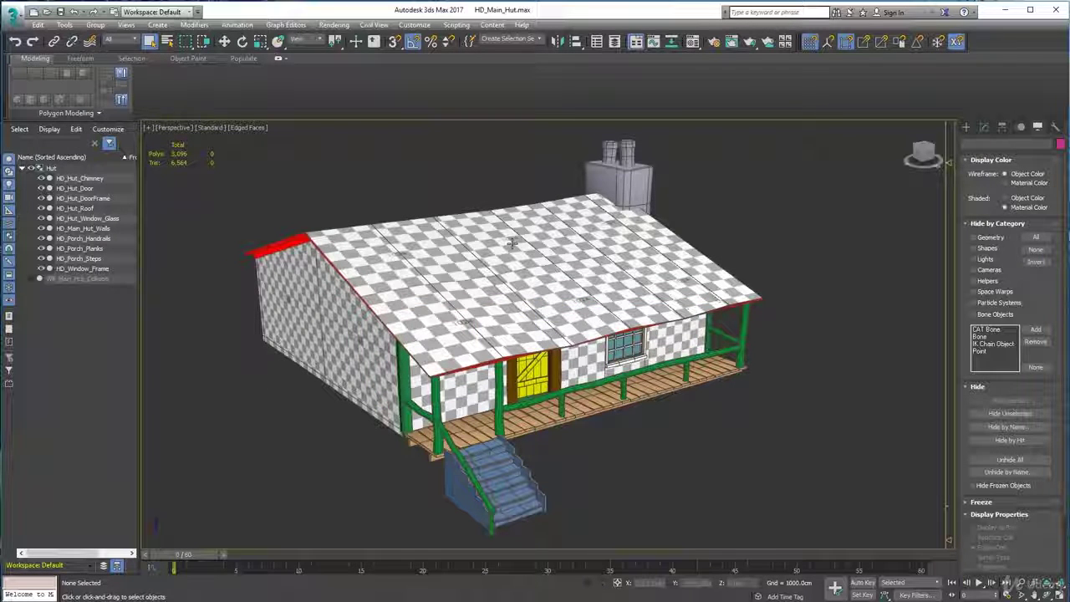
pyautogui.click(13, 13)
pyautogui.moveTo(40, 92)
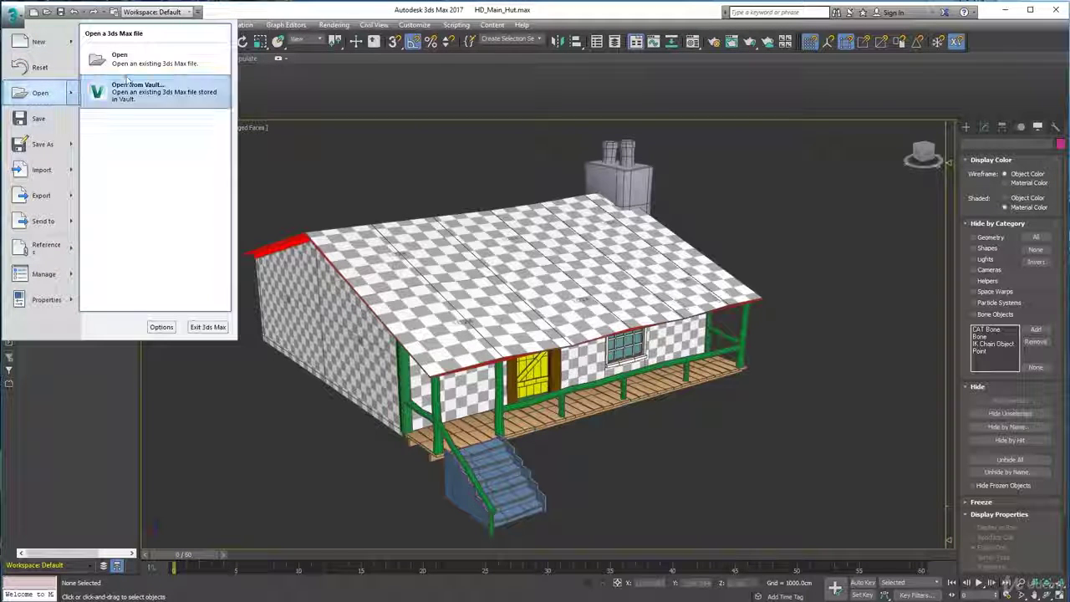
pyautogui.moveTo(75, 171)
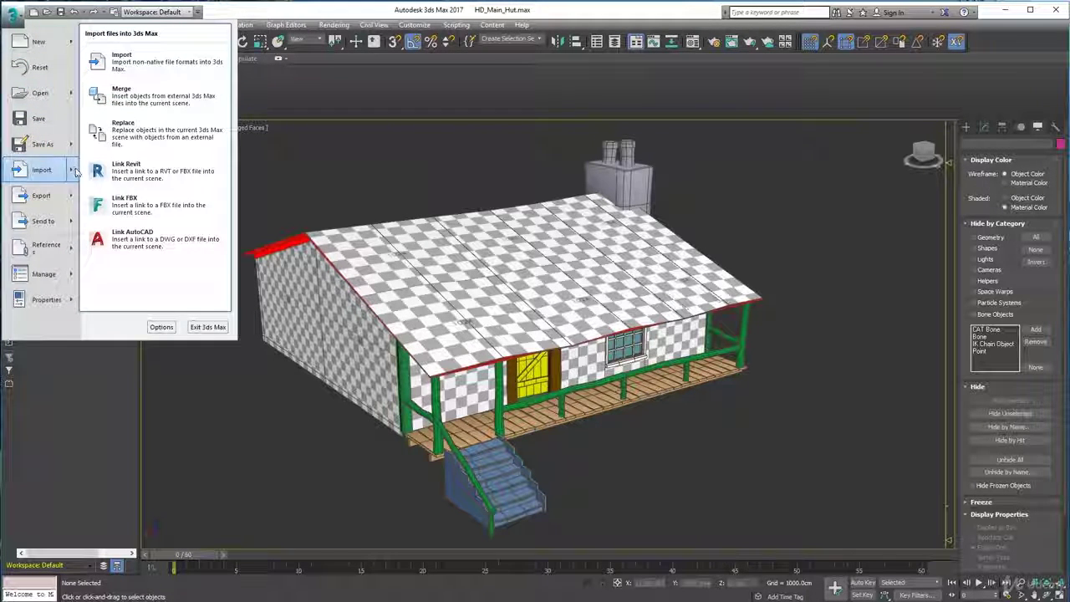
pyautogui.click(121, 94)
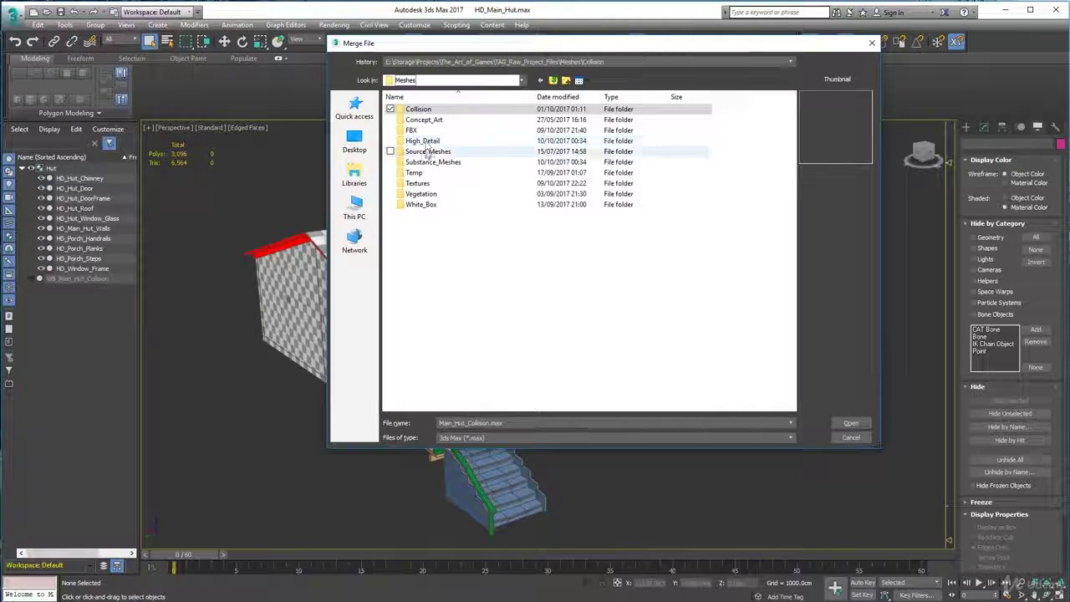
pyautogui.doubleClick(411, 205)
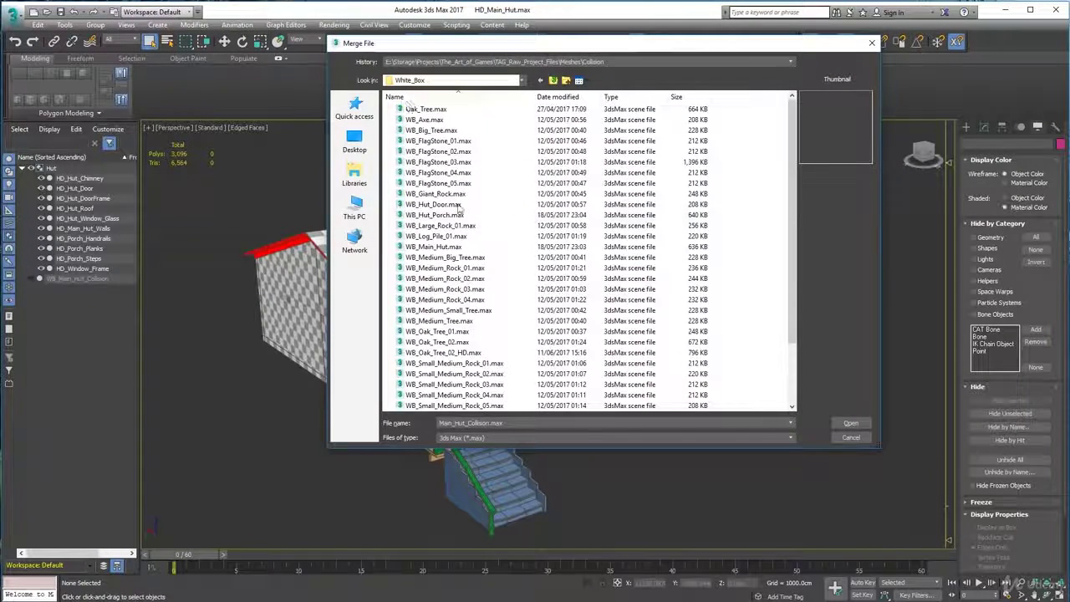
pyautogui.scroll(-3, 447, 295)
pyautogui.scroll(3, 443, 303)
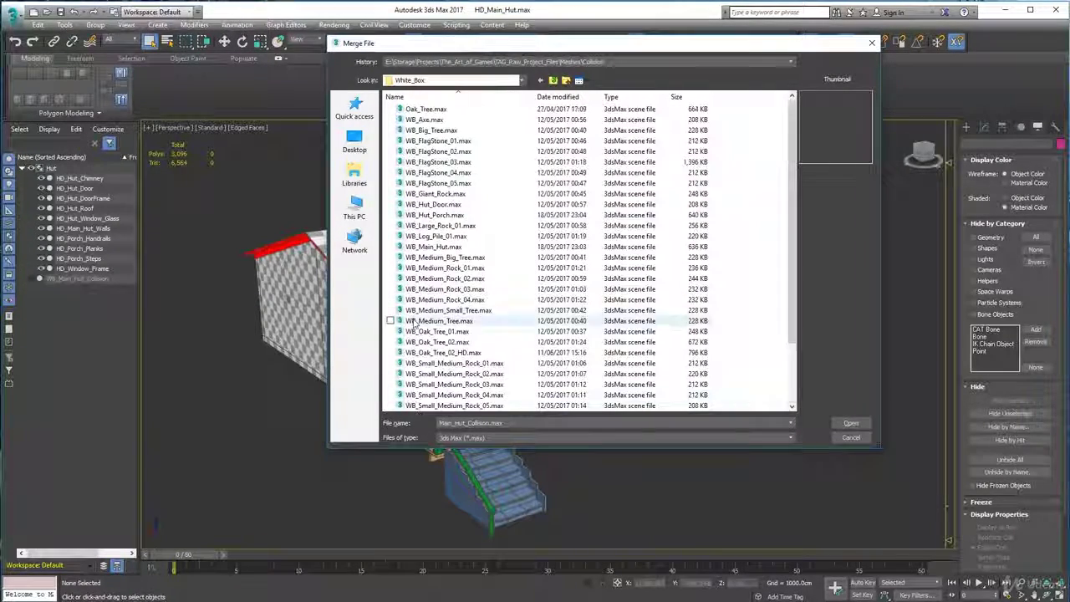
pyautogui.click(436, 247)
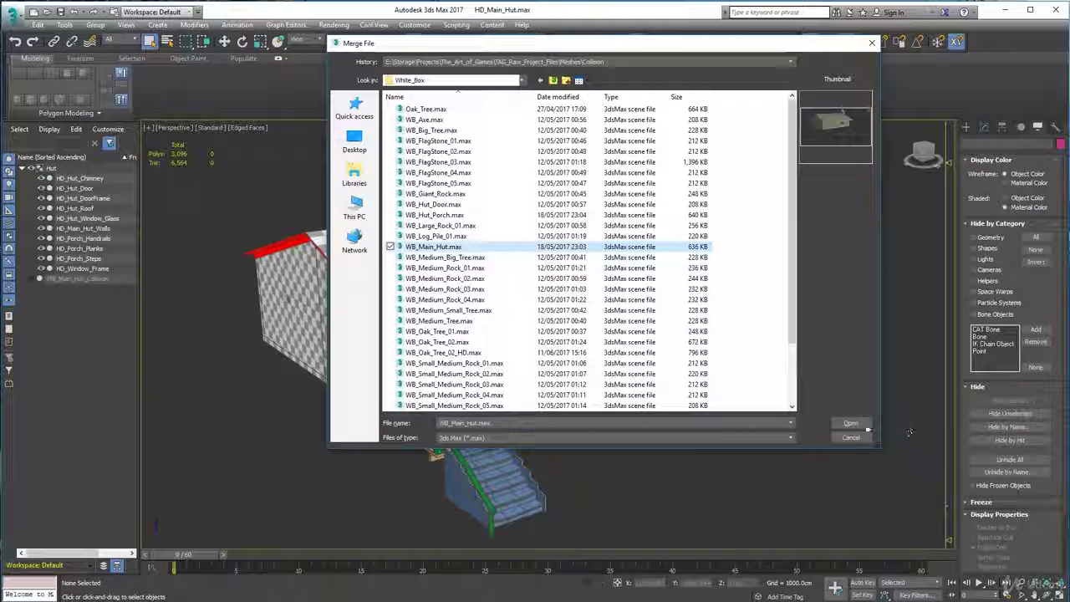
pyautogui.click(850, 424)
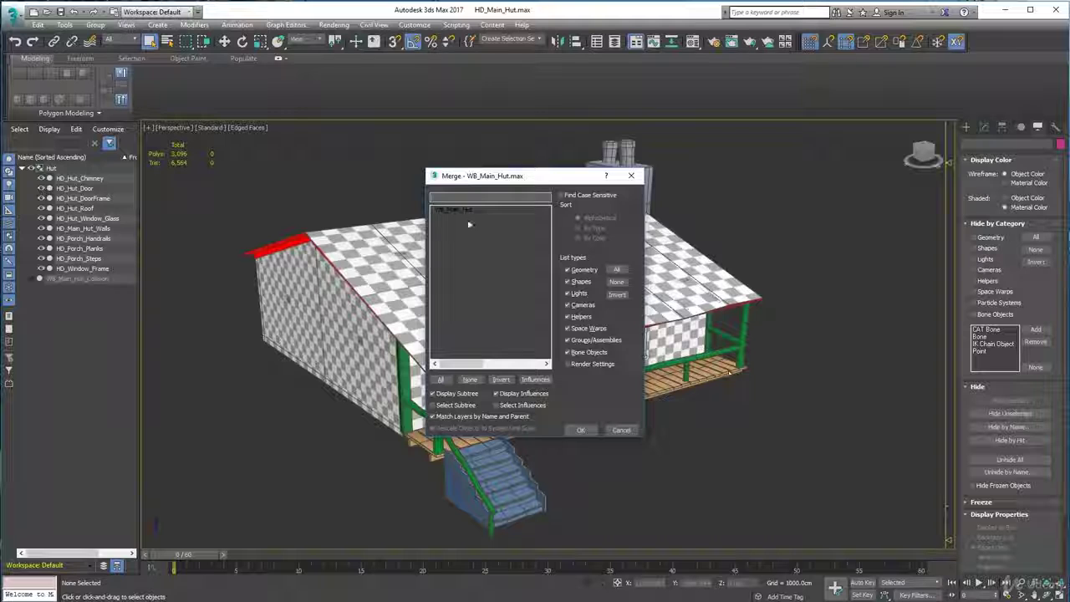
pyautogui.click(465, 210)
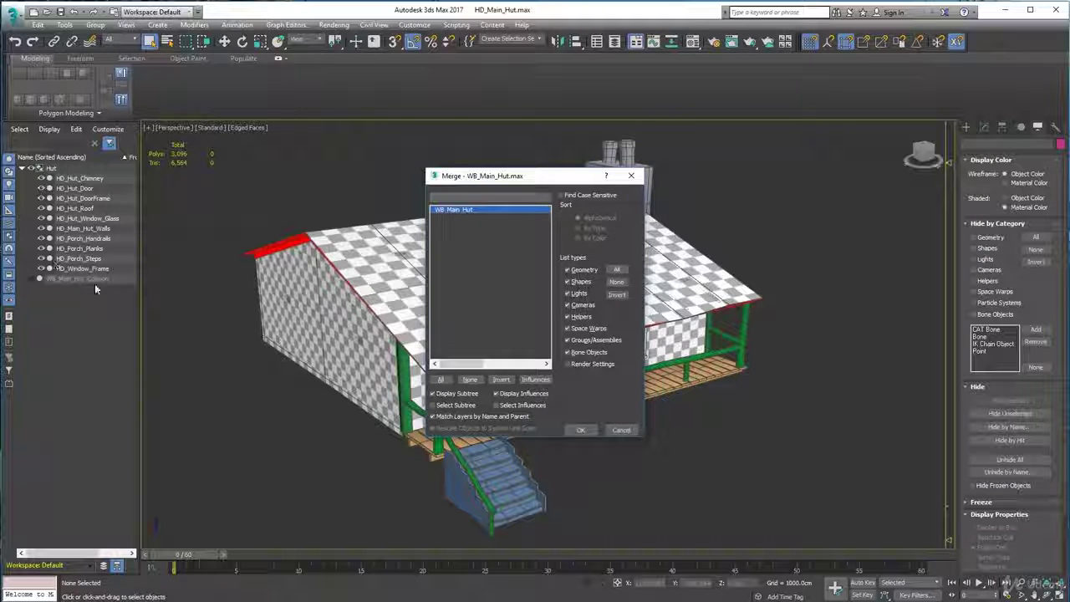
pyautogui.click(621, 430)
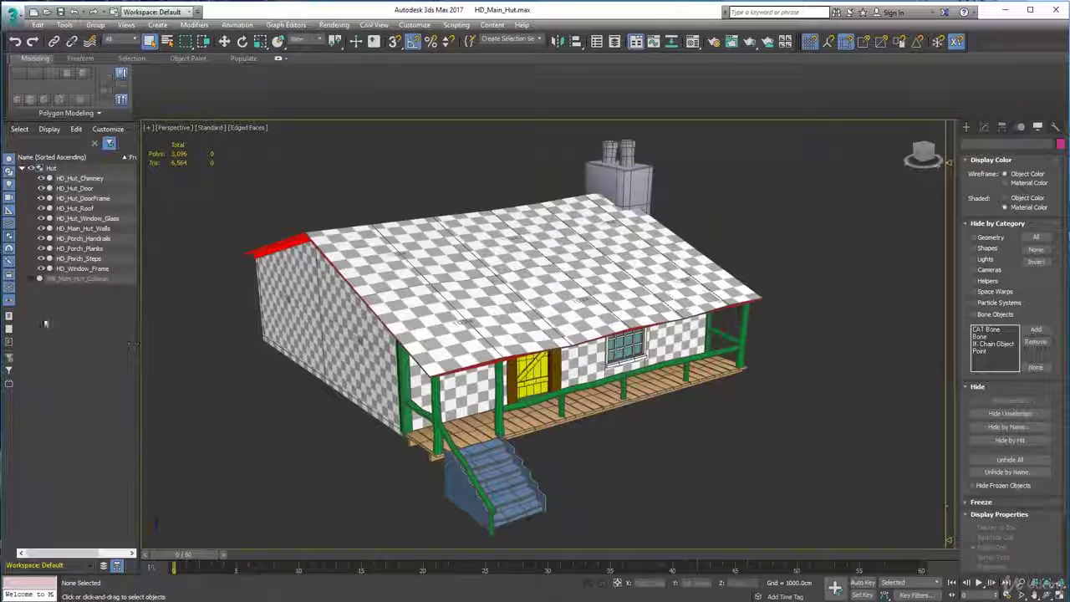
# Step: Unhide the WB_Main_Hut_Collision object and select it in the scene
pyautogui.click(34, 279)
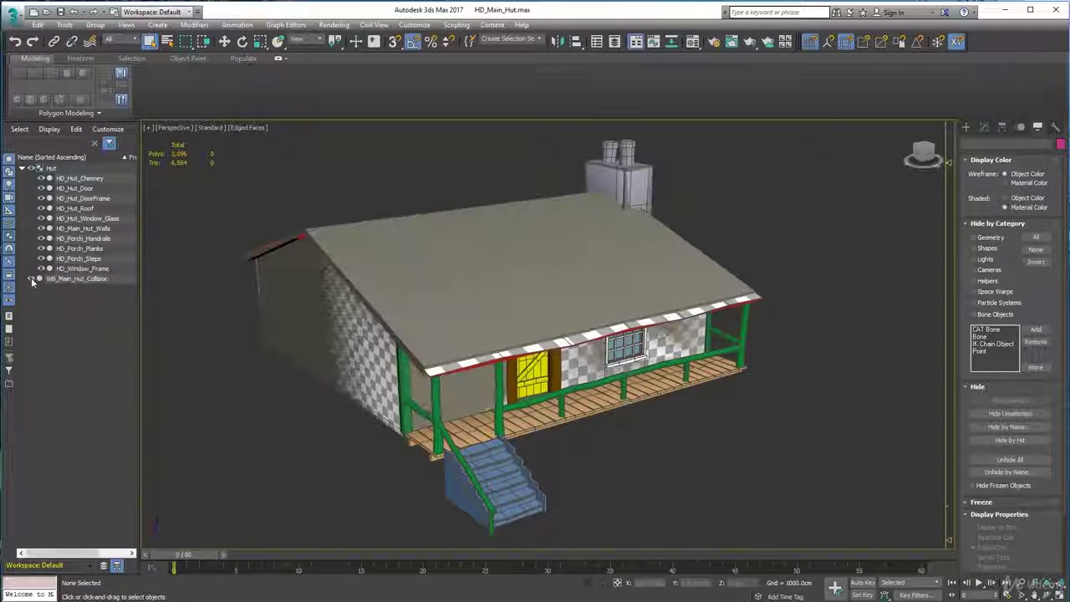
pyautogui.click(32, 279)
pyautogui.moveTo(357, 354)
pyautogui.keyDown('alt'); pyautogui.mouseDown(button='middle')
pyautogui.moveTo(409, 327)
pyautogui.moveTo(351, 367)
pyautogui.mouseUp(button='middle'); pyautogui.keyUp('alt')
pyautogui.click(510, 324)
# Step: Compare the collision mesh with the detailed hut at the roof edges, rear and side walls, and porch
pyautogui.keyDown('alt'); pyautogui.moveTo(677, 427); pyautogui.dragTo(639, 303, button='middle'); pyautogui.keyUp('alt')
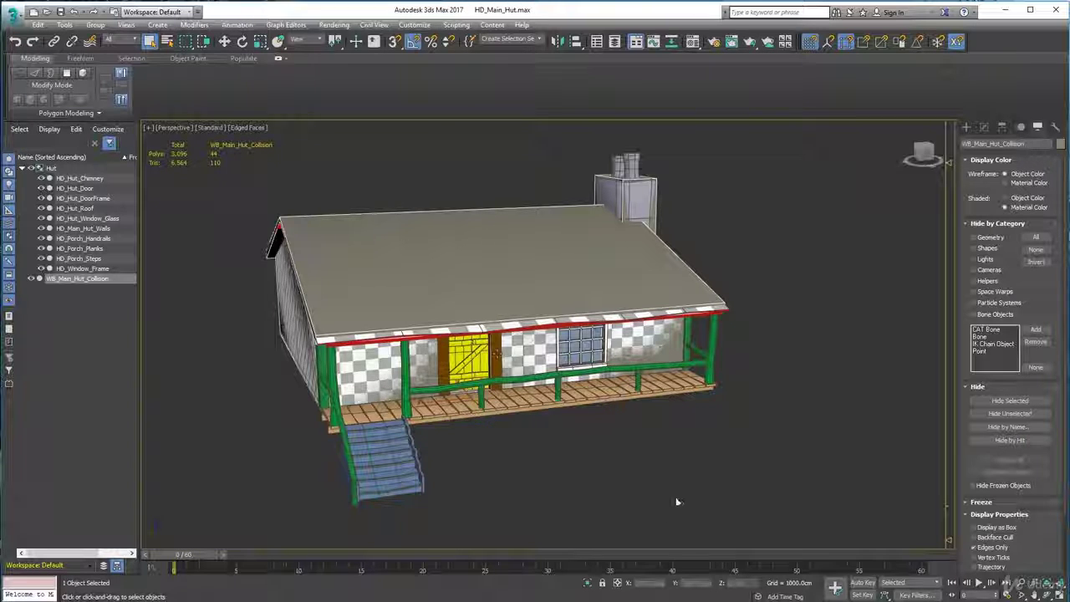
pyautogui.keyDown('alt'); pyautogui.moveTo(677, 502); pyautogui.dragTo(716, 392, button='middle'); pyautogui.keyUp('alt')
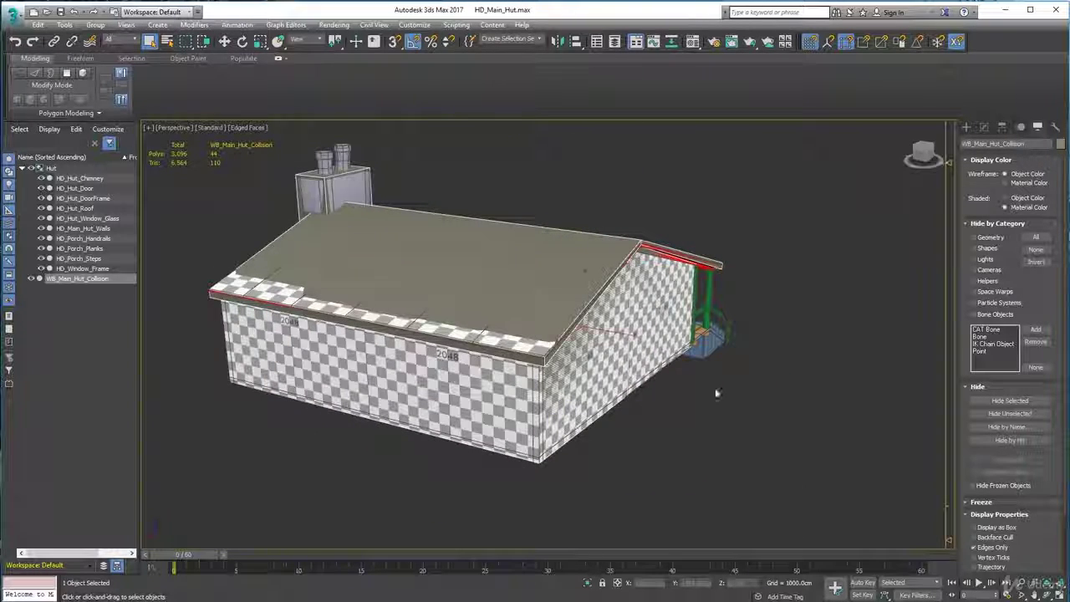
pyautogui.keyDown('alt'); pyautogui.moveTo(541, 357); pyautogui.dragTo(581, 392, button='middle'); pyautogui.keyUp('alt')
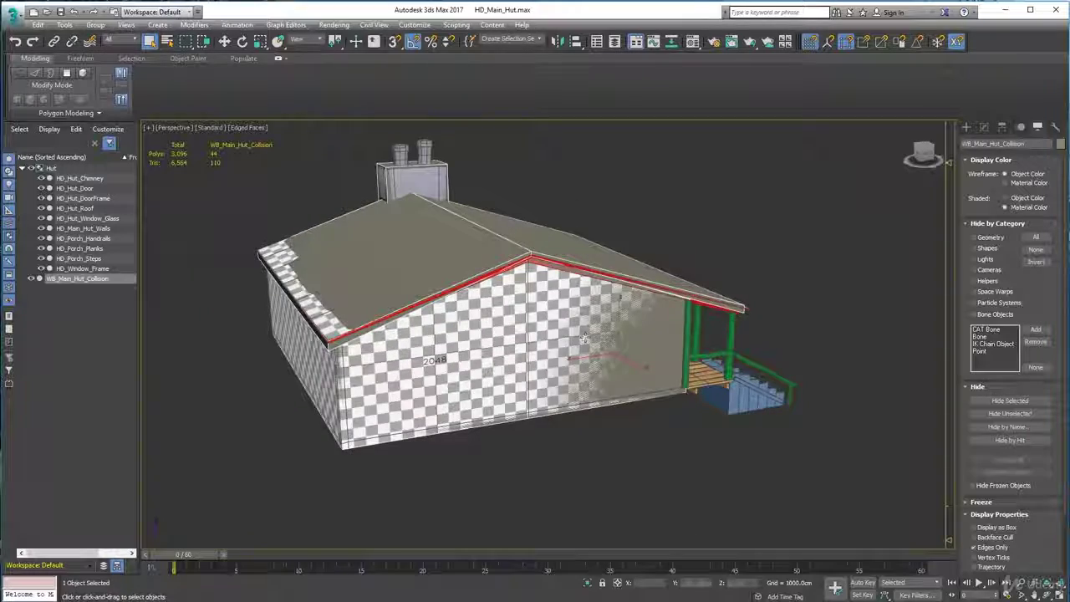
pyautogui.keyDown('alt'); pyautogui.moveTo(583, 339); pyautogui.dragTo(545, 349, button='middle'); pyautogui.keyUp('alt')
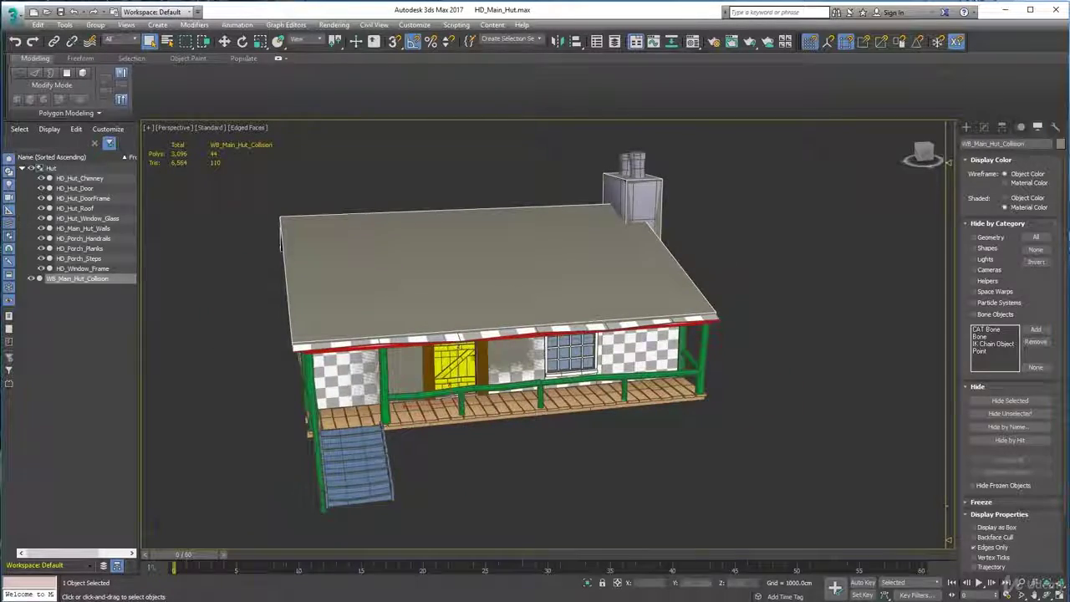
pyautogui.keyDown('alt'); pyautogui.moveTo(585, 292); pyautogui.dragTo(727, 287, button='middle'); pyautogui.keyUp('alt')
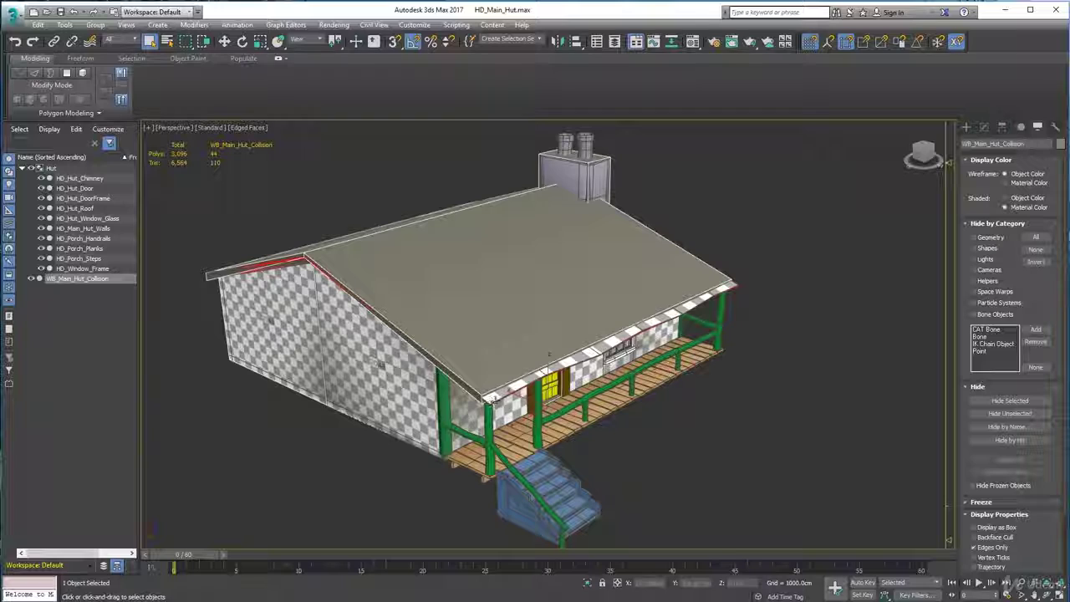
pyautogui.scroll(5, 549, 354)
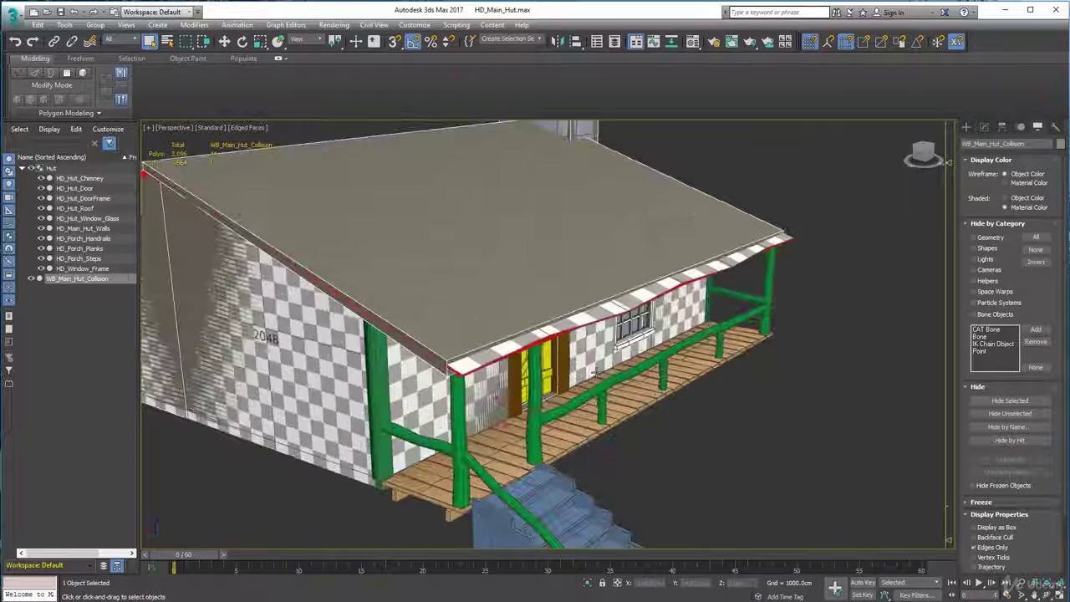
pyautogui.scroll(1, 527, 346)
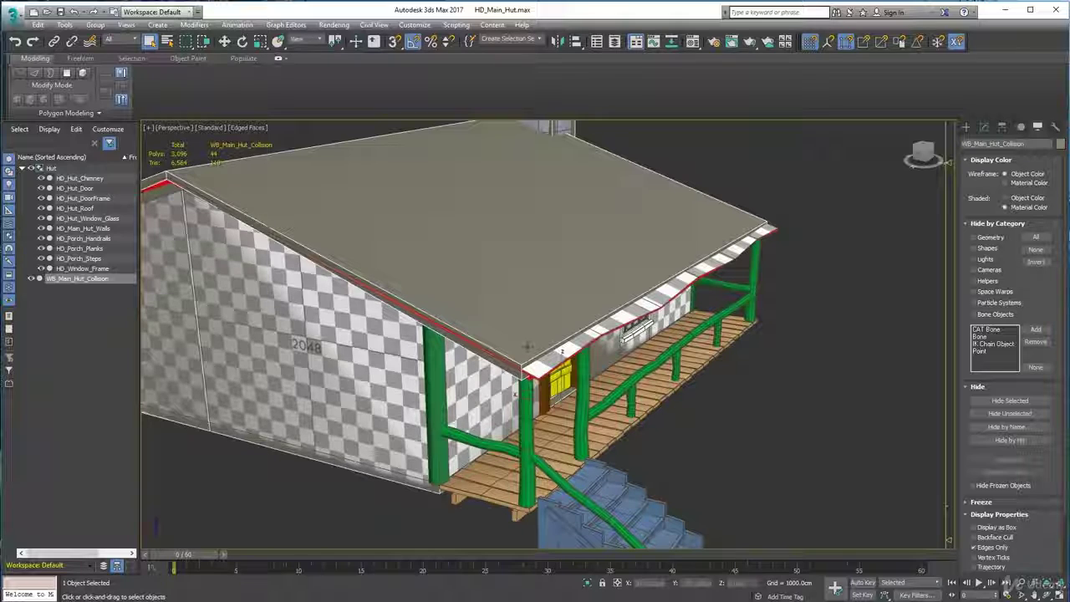
pyautogui.keyDown('alt'); pyautogui.moveTo(837, 401); pyautogui.dragTo(605, 347, button='middle'); pyautogui.keyUp('alt')
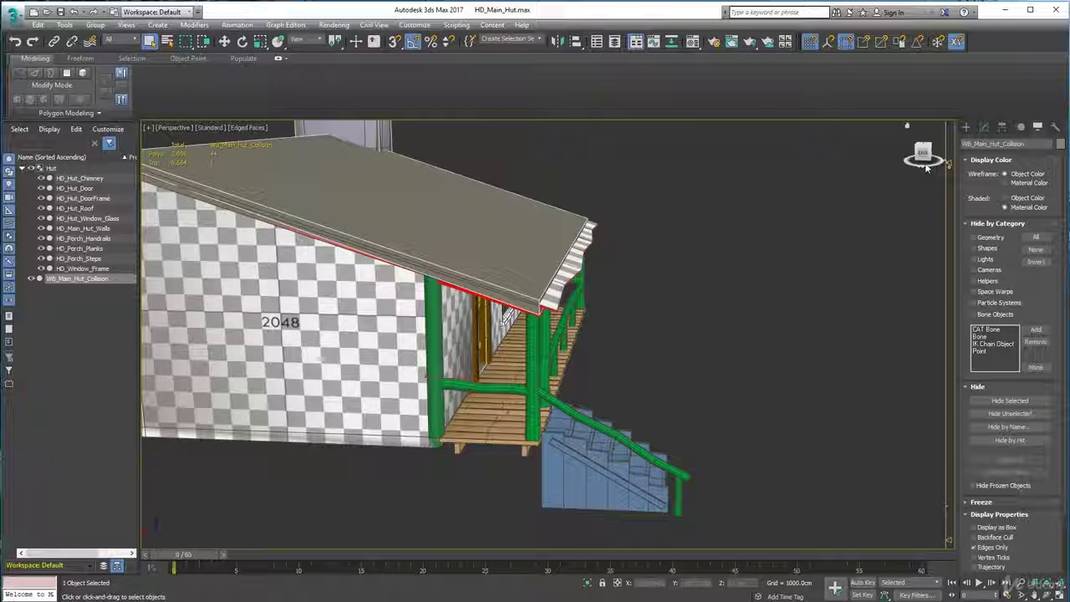
# Step: View the standard primitive creation options and the collision mesh's modifier stack
pyautogui.click(966, 127)
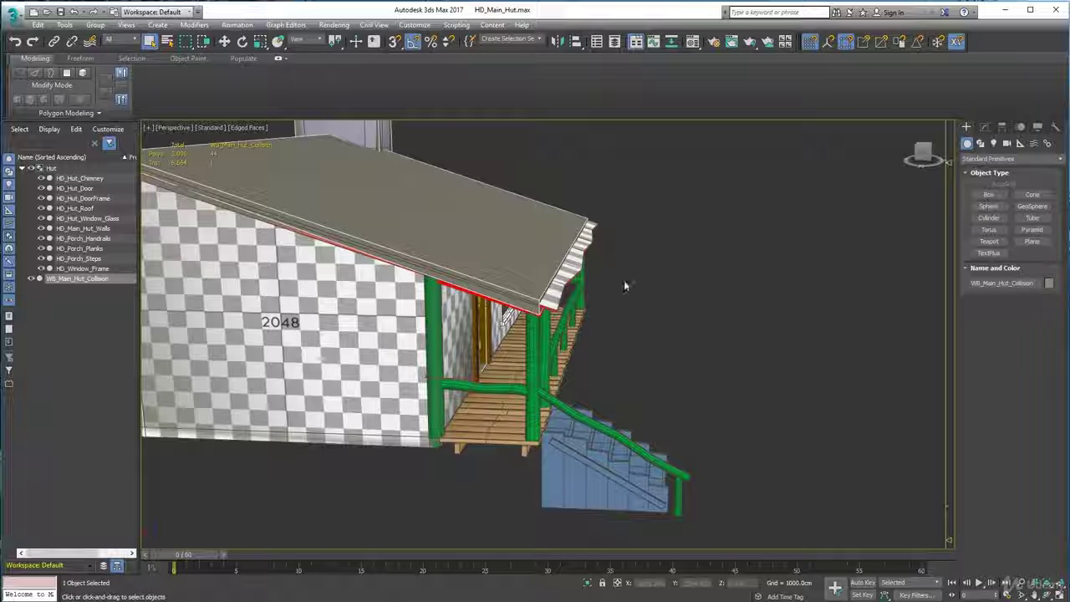
pyautogui.keyDown('alt'); pyautogui.moveTo(624, 286); pyautogui.dragTo(571, 276, button='middle'); pyautogui.keyUp('alt')
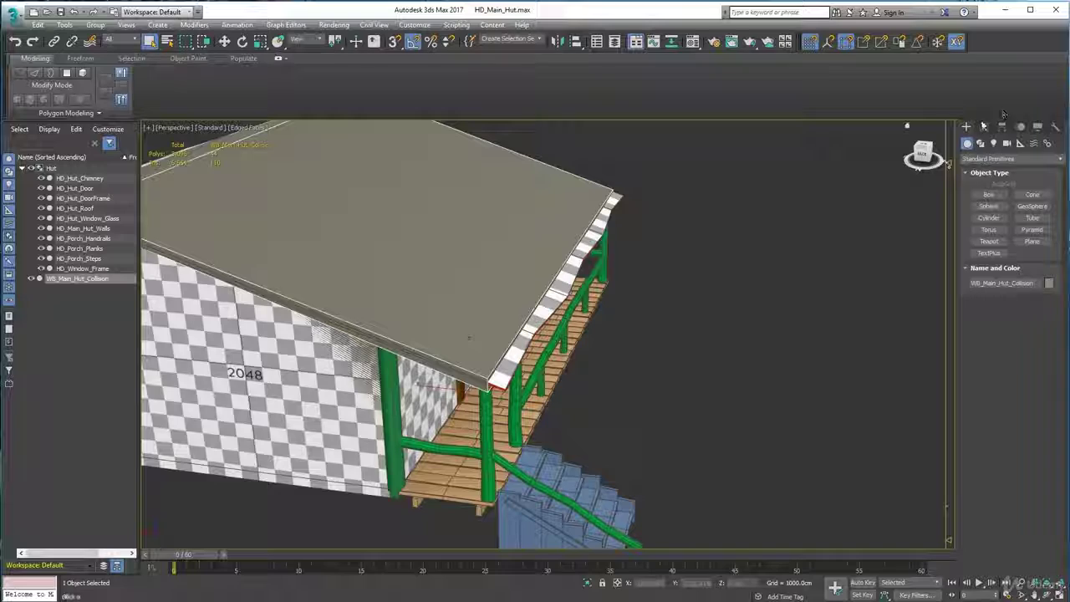
pyautogui.click(984, 127)
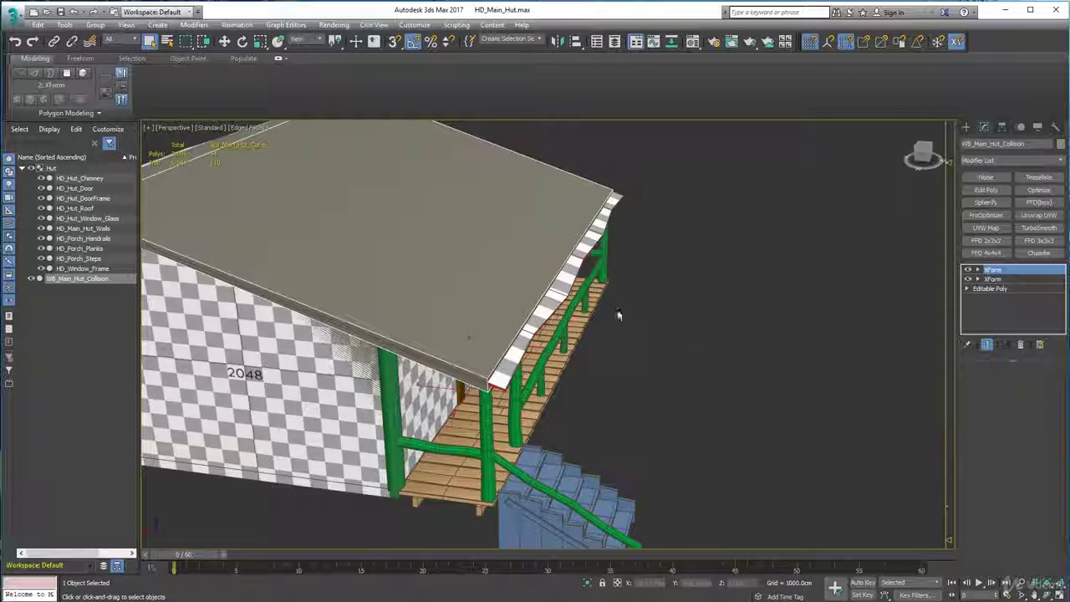
pyautogui.keyDown('alt'); pyautogui.moveTo(586, 422); pyautogui.dragTo(616, 426, button='middle'); pyautogui.keyUp('alt')
pyautogui.scroll(-3, 610, 418)
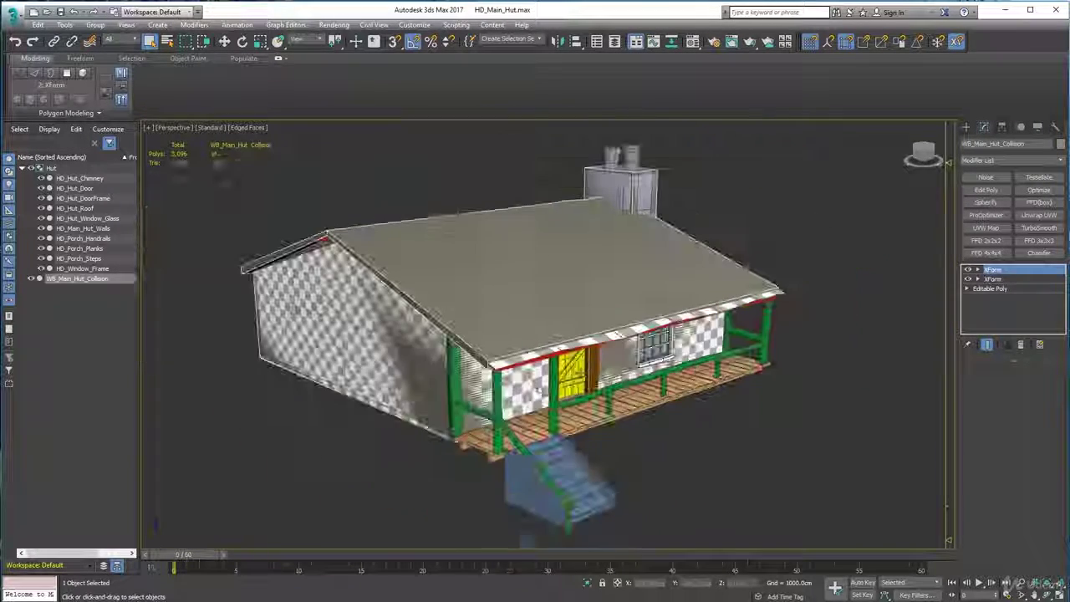
# Step: Hide all the detailed hut parts from HD_Hut_Chimney to HD_Window_Frame and select the remaining collision mesh
pyautogui.click(67, 179)
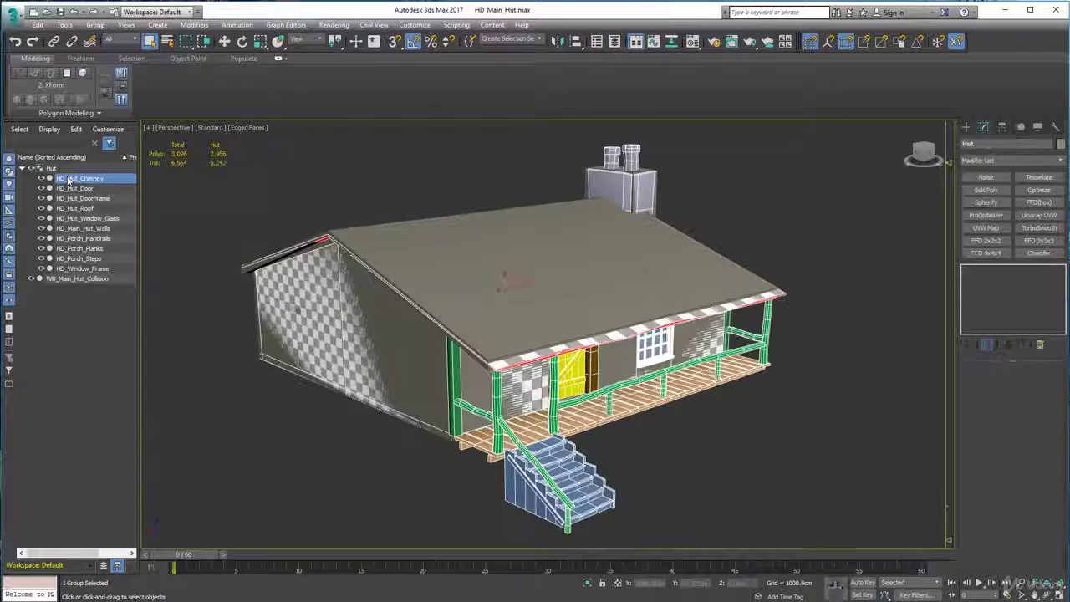
pyautogui.keyDown('shift'); pyautogui.click(73, 268); pyautogui.keyUp('shift')
pyautogui.click(40, 268)
pyautogui.keyDown('alt'); pyautogui.moveTo(535, 351); pyautogui.dragTo(785, 358, button='middle'); pyautogui.keyUp('alt')
pyautogui.click(469, 266)
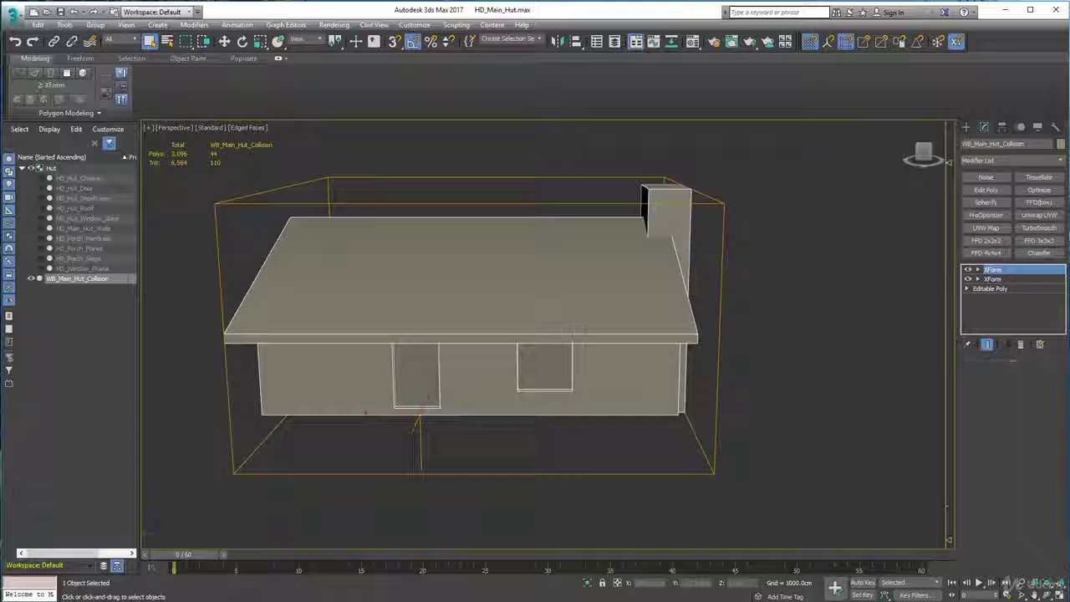
# Step: Examine the isolated collision mesh's roof, chimney, side wall, and door and window openings
pyautogui.keyDown('alt'); pyautogui.moveTo(494, 358); pyautogui.dragTo(717, 286, button='middle'); pyautogui.keyUp('alt')
pyautogui.scroll(3, 538, 341)
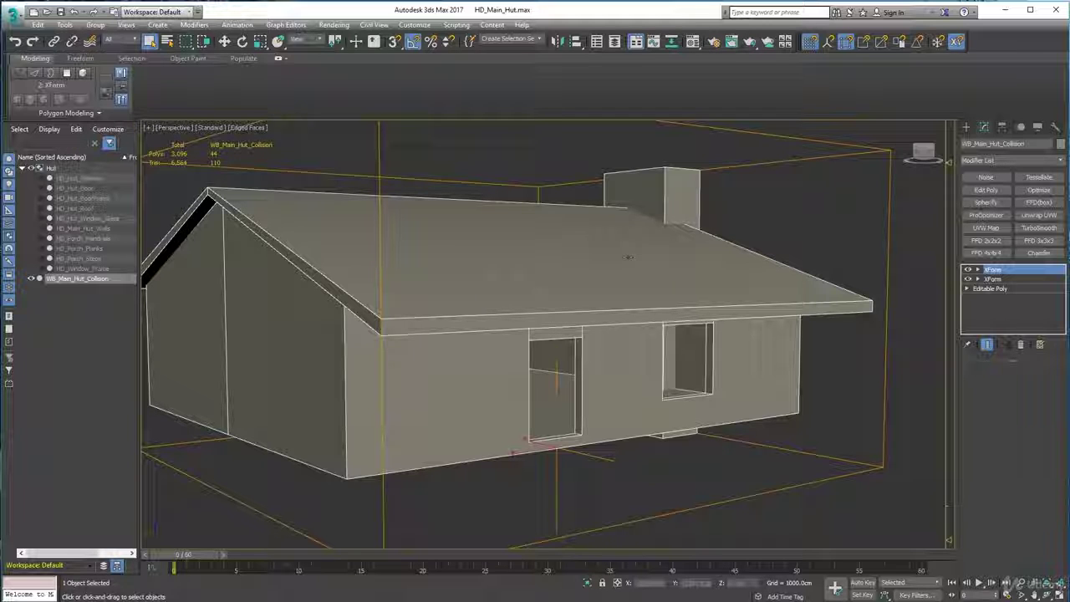
pyautogui.keyDown('alt'); pyautogui.moveTo(633, 262); pyautogui.dragTo(649, 274, button='middle'); pyautogui.keyUp('alt')
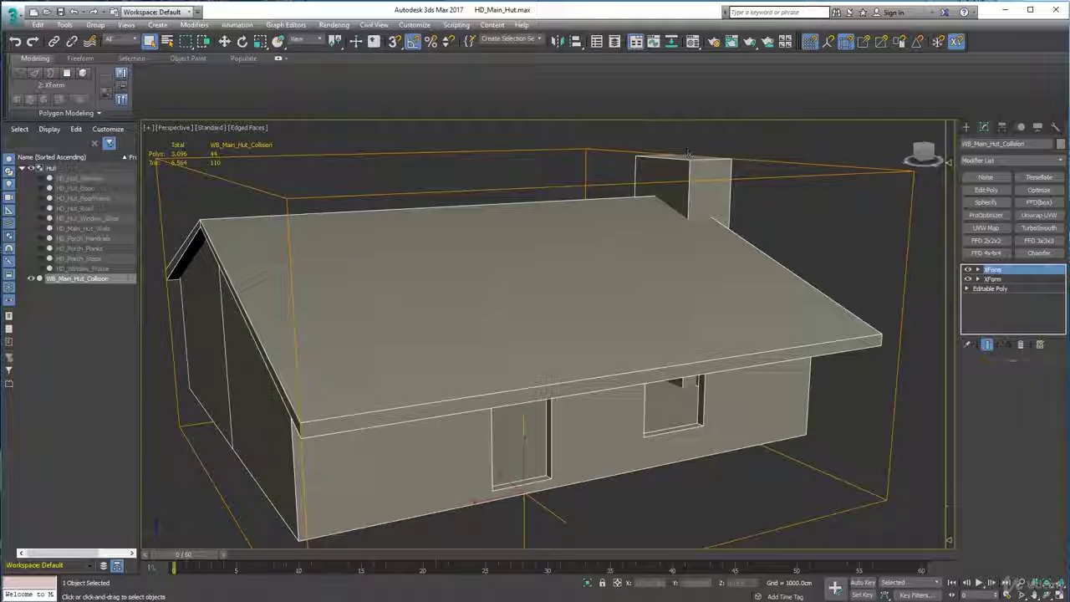
pyautogui.keyDown('alt'); pyautogui.moveTo(673, 305); pyautogui.dragTo(708, 306, button='middle'); pyautogui.keyUp('alt')
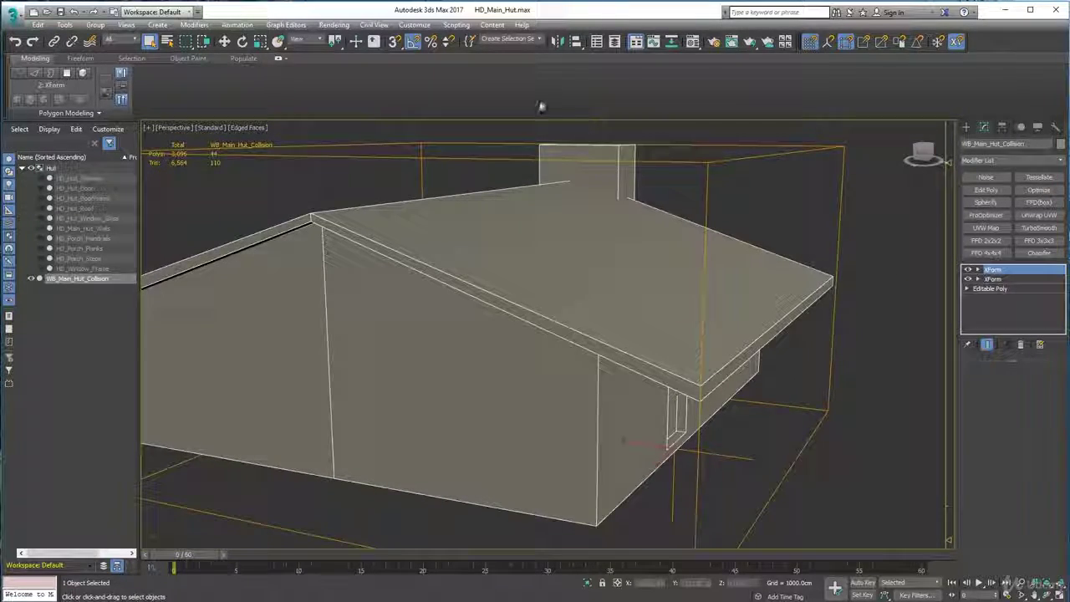
# Step: Examine the collision mesh's openings on its own, and its overlap with the detailed hut's roof, walls and porch
pyautogui.keyDown('alt'); pyautogui.moveTo(569, 368); pyautogui.dragTo(470, 358, button='middle'); pyautogui.keyUp('alt')
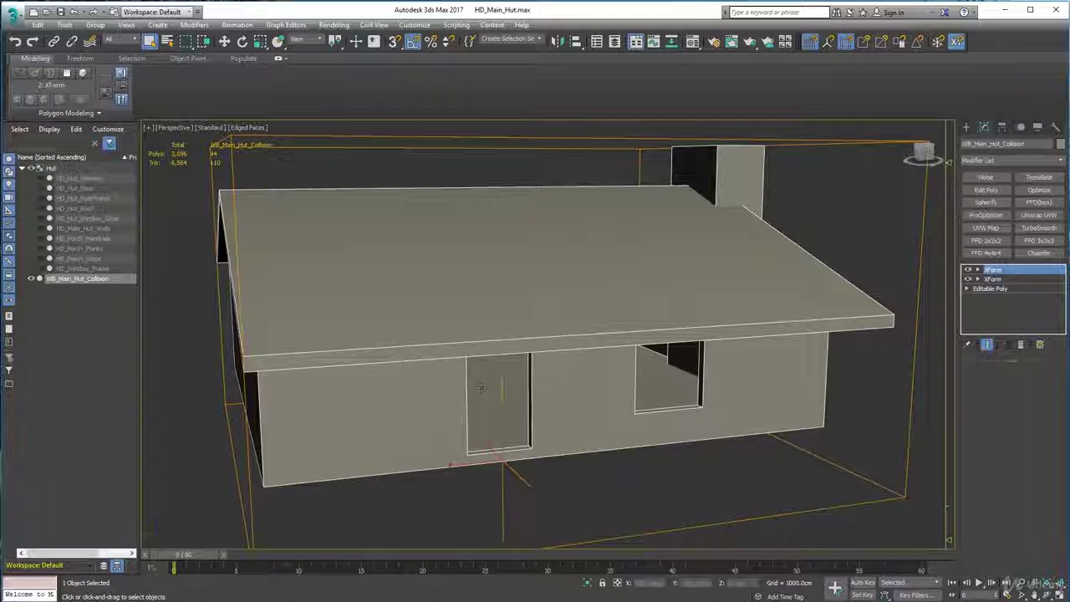
pyautogui.keyDown('alt'); pyautogui.moveTo(480, 387); pyautogui.dragTo(585, 418, button='middle'); pyautogui.keyUp('alt')
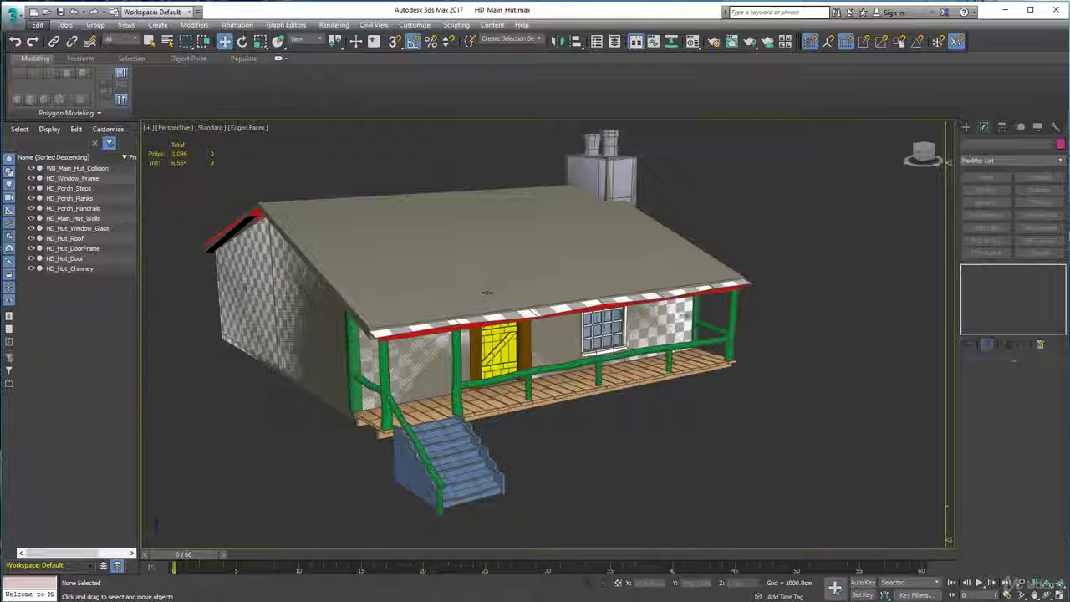
pyautogui.keyDown('alt'); pyautogui.moveTo(469, 284); pyautogui.dragTo(456, 265, button='middle'); pyautogui.keyUp('alt')
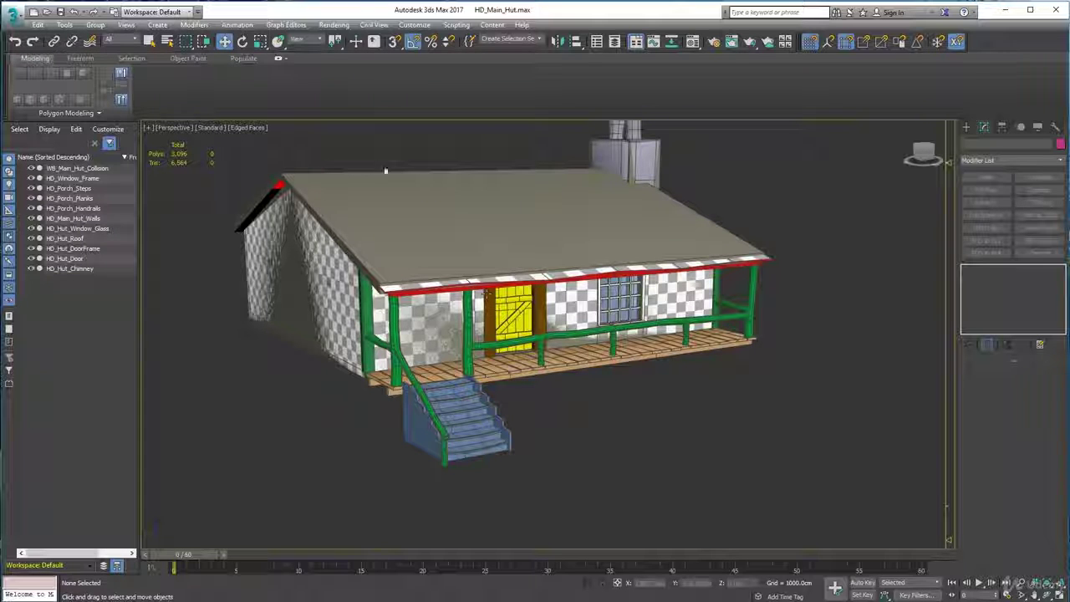
pyautogui.keyDown('alt'); pyautogui.moveTo(385, 170); pyautogui.dragTo(539, 293, button='middle'); pyautogui.keyUp('alt')
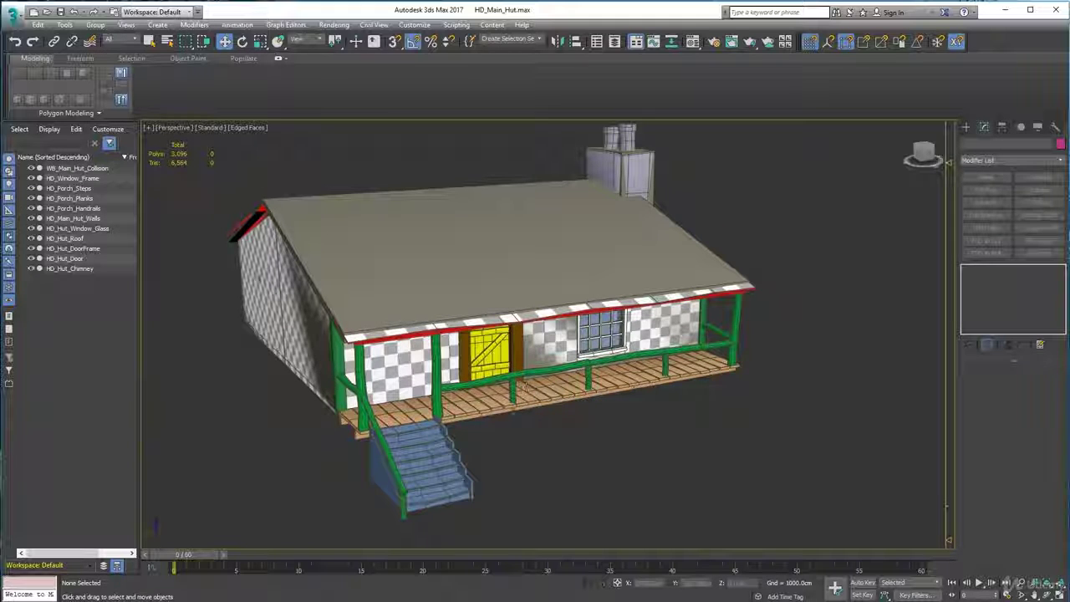
# Step: Inspect individual wall polygons of the detailed hut at the front and side, then exit polygon editing and deselect the walls
pyautogui.click(561, 345)
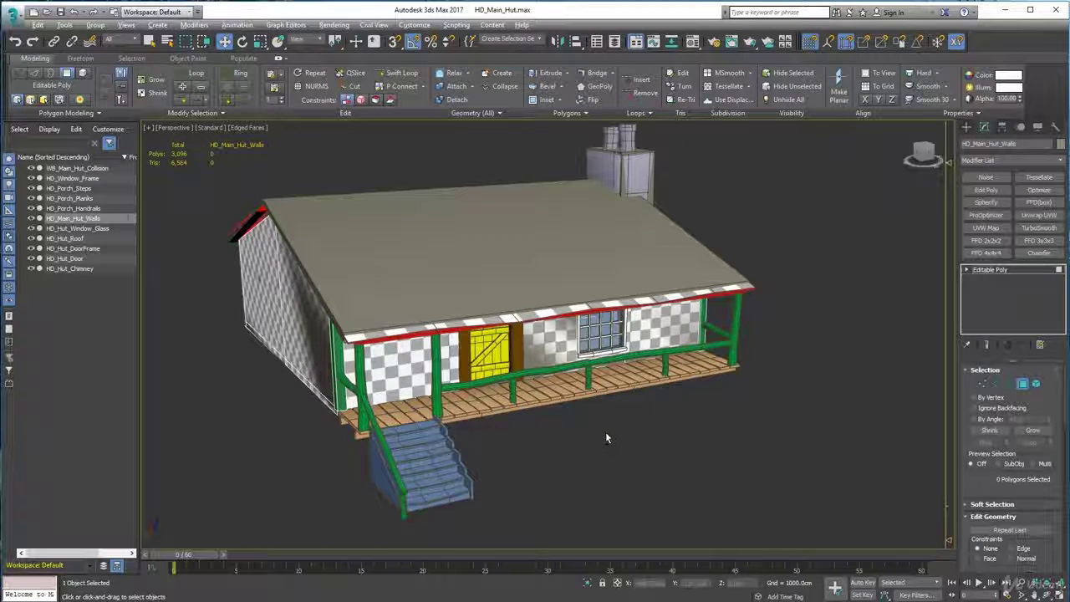
pyautogui.keyDown('alt'); pyautogui.moveTo(605, 432); pyautogui.dragTo(607, 434, button='middle'); pyautogui.keyUp('alt')
pyautogui.click(456, 325)
pyautogui.click(508, 285)
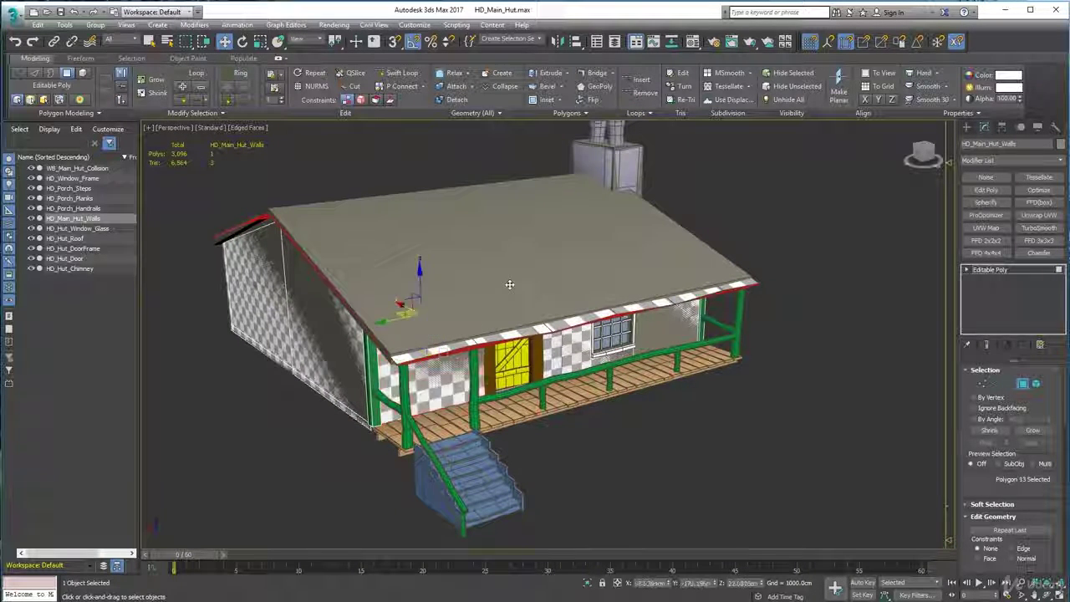
pyautogui.click(261, 318)
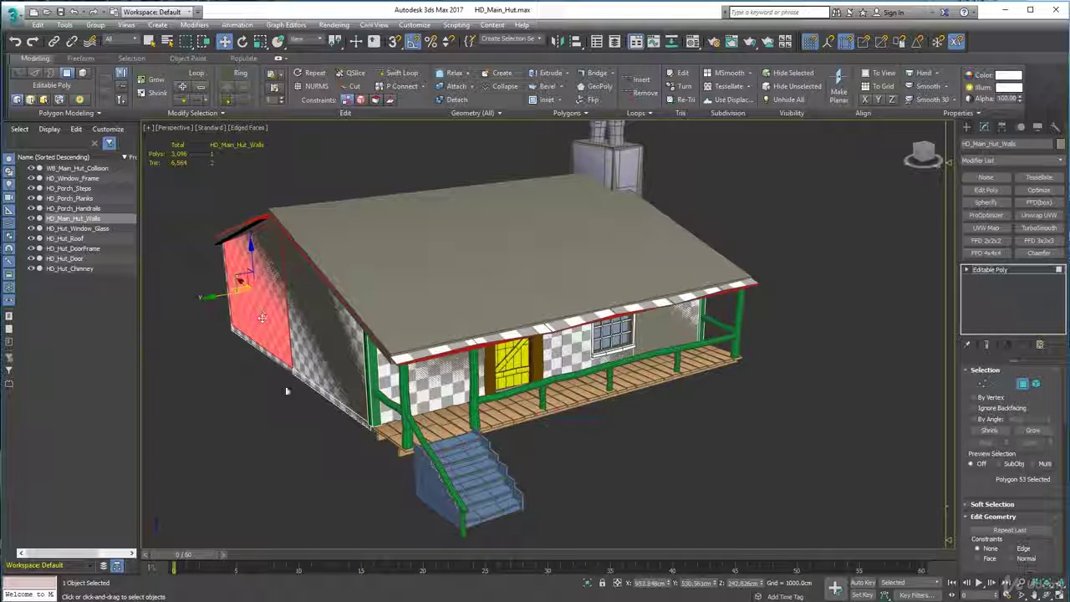
pyautogui.click(782, 184)
pyautogui.click(1021, 384)
pyautogui.click(721, 399)
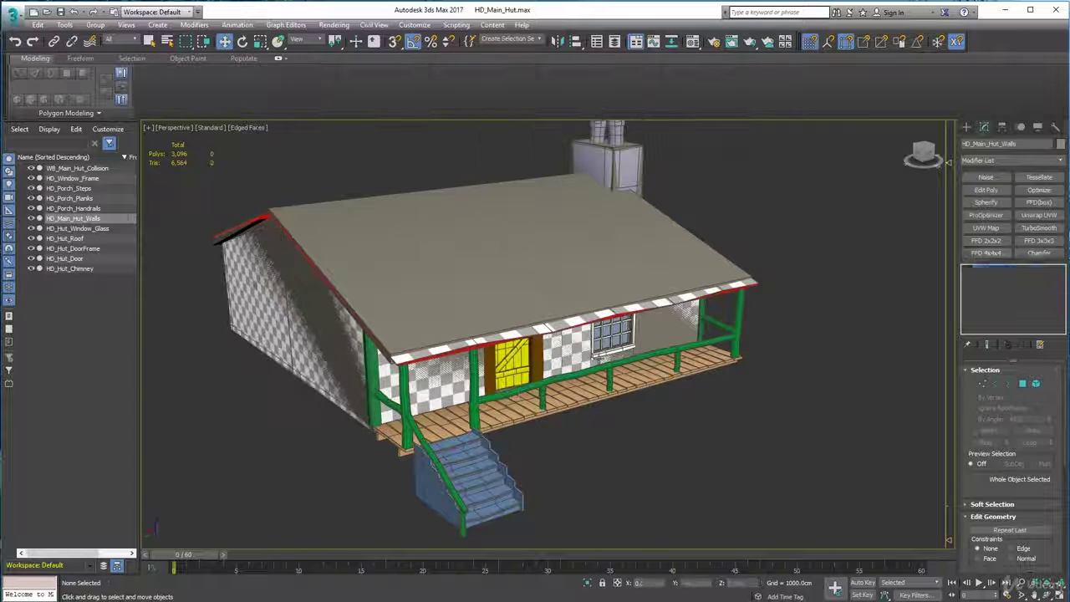
# Step: Check the exact world position values of the detailed window frame and the detailed chimney
pyautogui.click(587, 344)
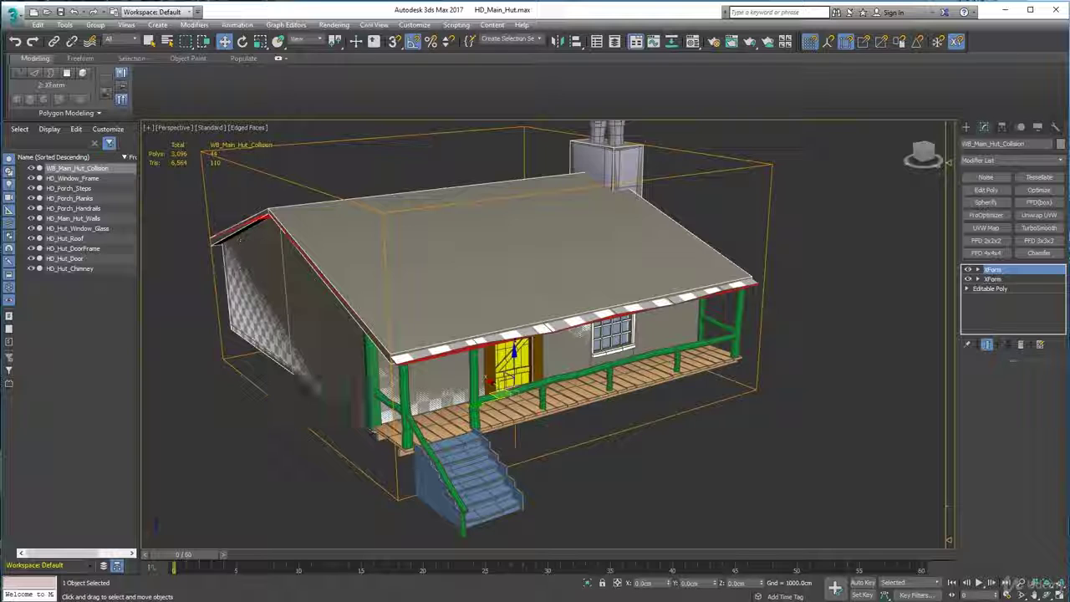
pyautogui.click(87, 178)
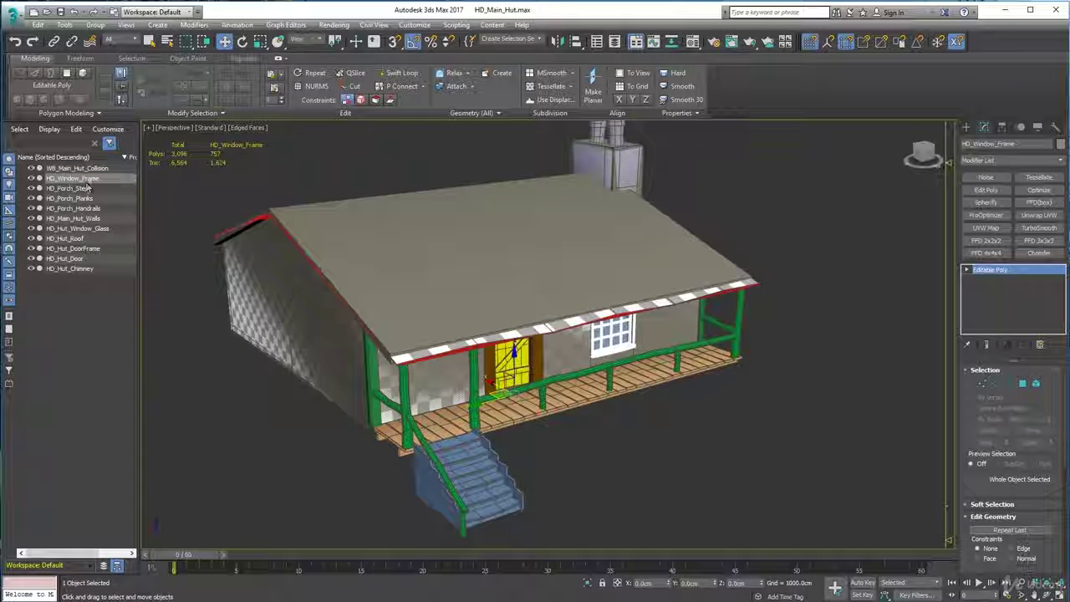
pyautogui.rightClick(224, 41)
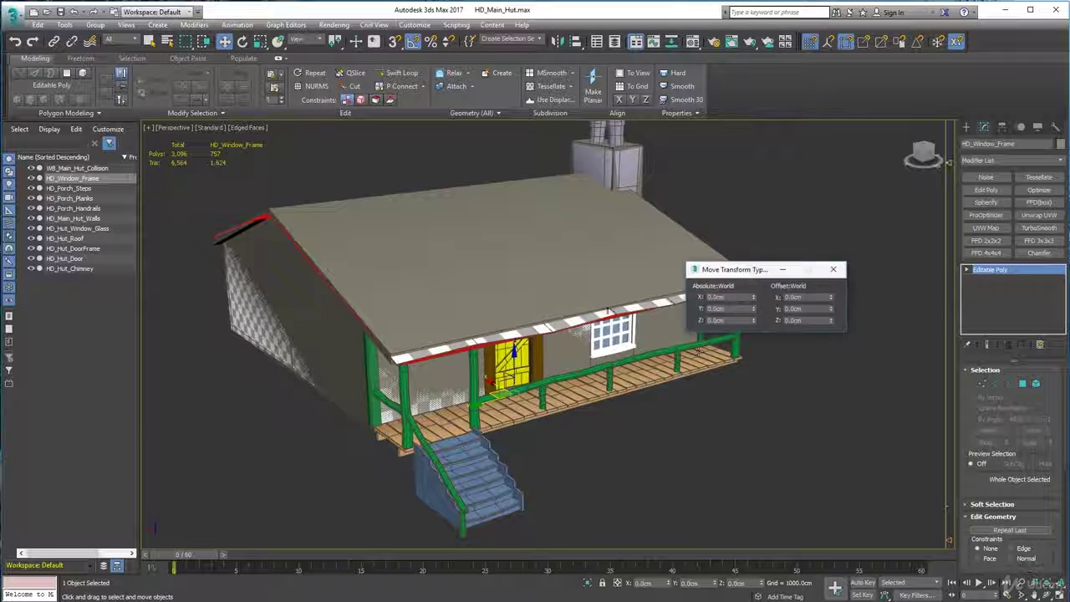
pyautogui.click(833, 269)
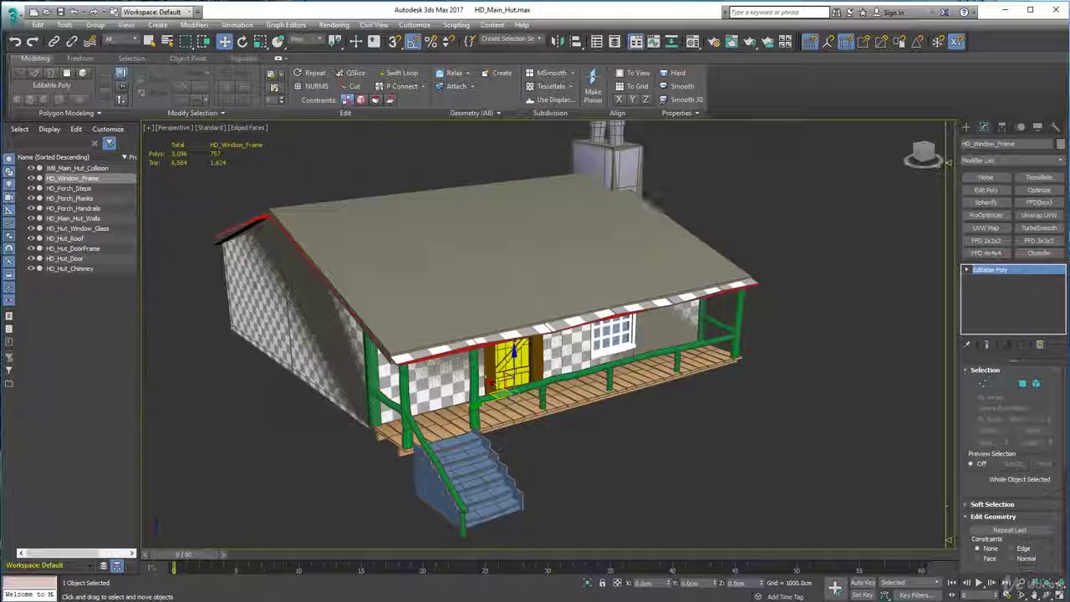
pyautogui.click(635, 155)
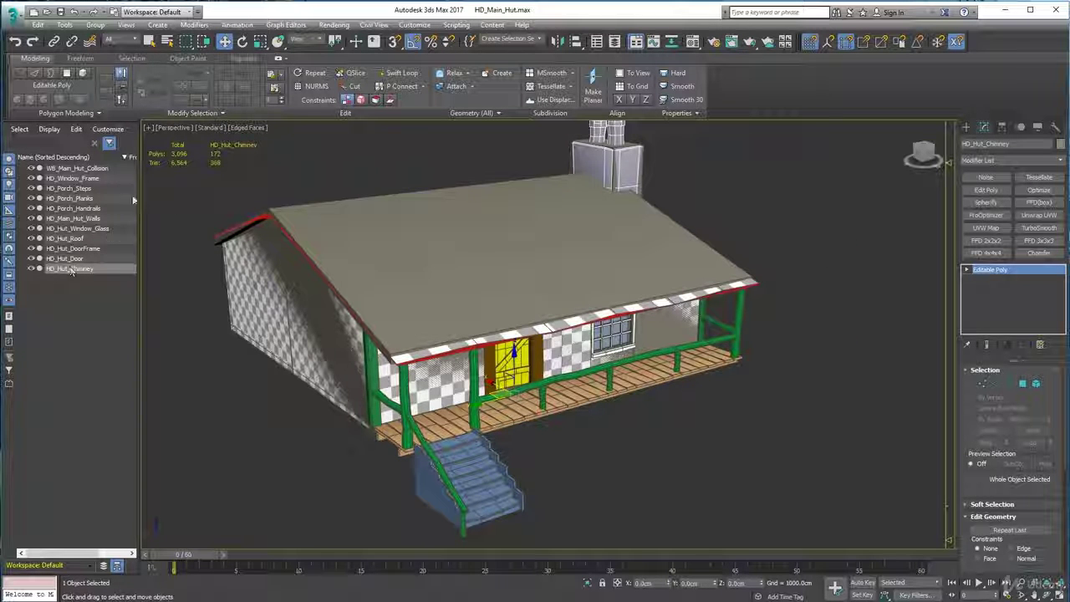
pyautogui.rightClick(224, 41)
pyautogui.click(833, 270)
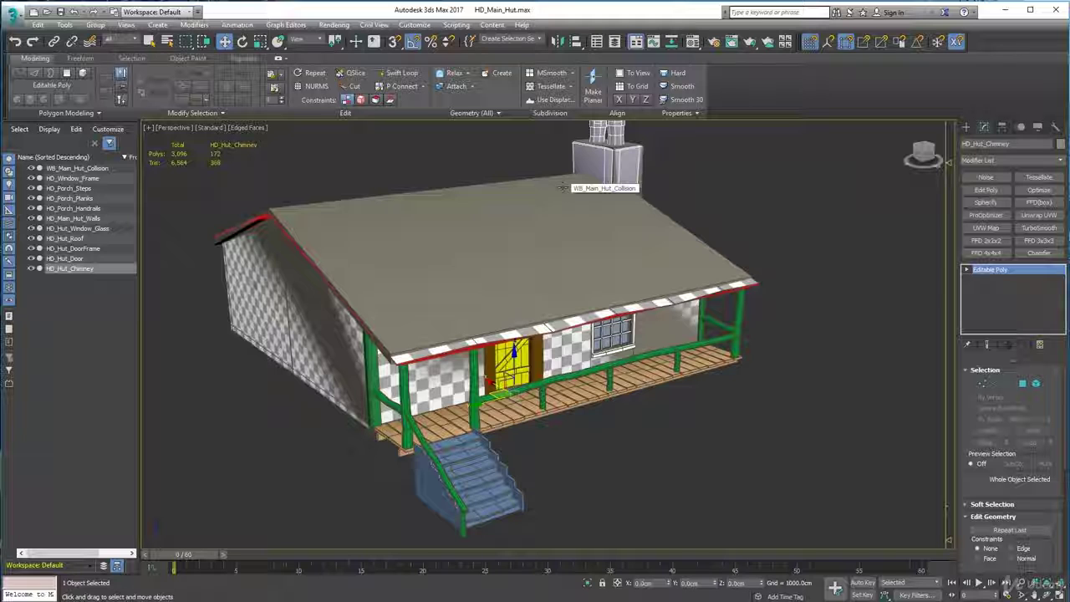
# Step: Hide all the detailed parts from HD_Window_Frame to HD_Hut_Chimney and select the WB_Main_Hut_Collision mesh
pyautogui.click(324, 207)
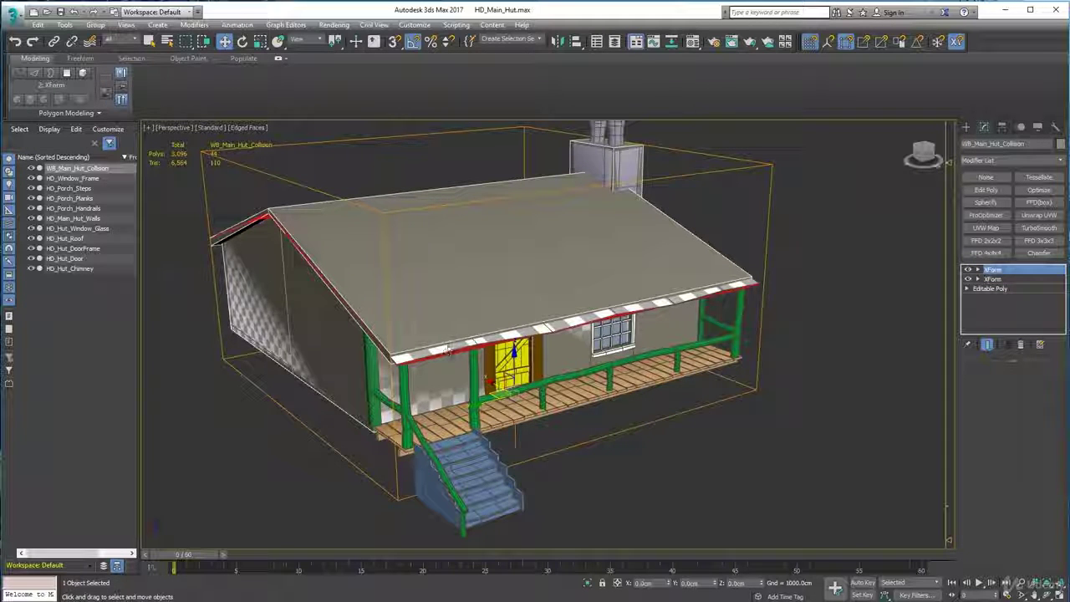
pyautogui.keyDown('alt'); pyautogui.moveTo(448, 349); pyautogui.dragTo(458, 372, button='middle'); pyautogui.keyUp('alt')
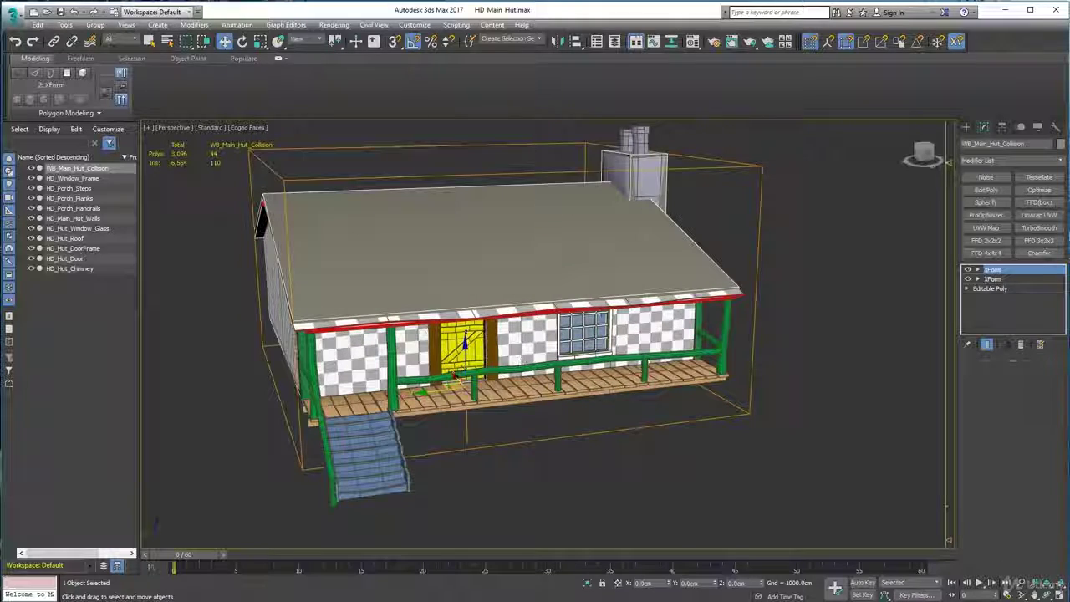
pyautogui.keyDown('alt'); pyautogui.moveTo(451, 279); pyautogui.dragTo(577, 359, button='middle'); pyautogui.keyUp('alt')
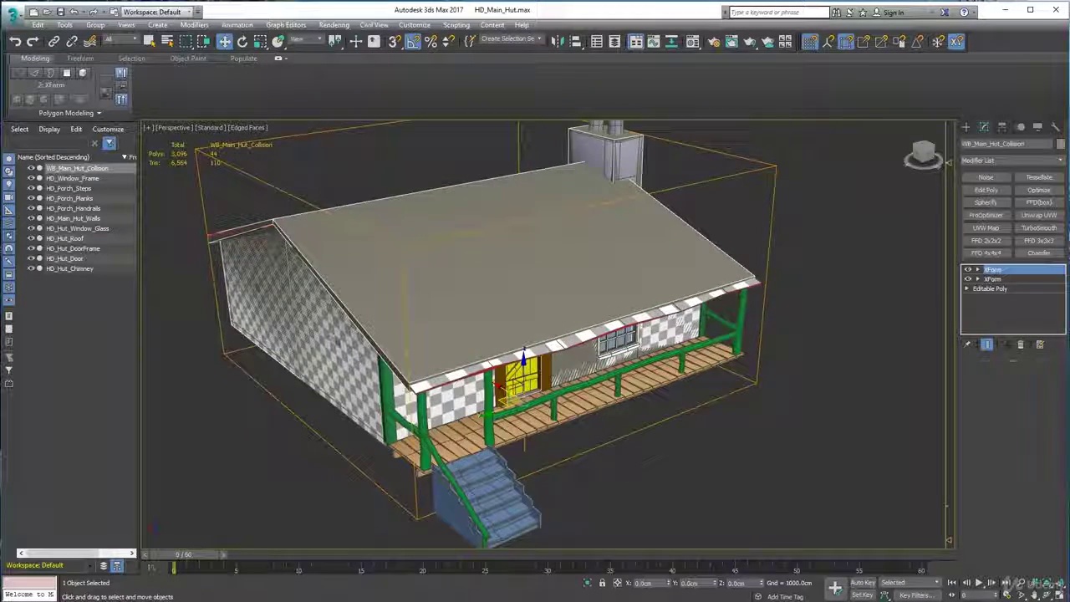
pyautogui.click(80, 179)
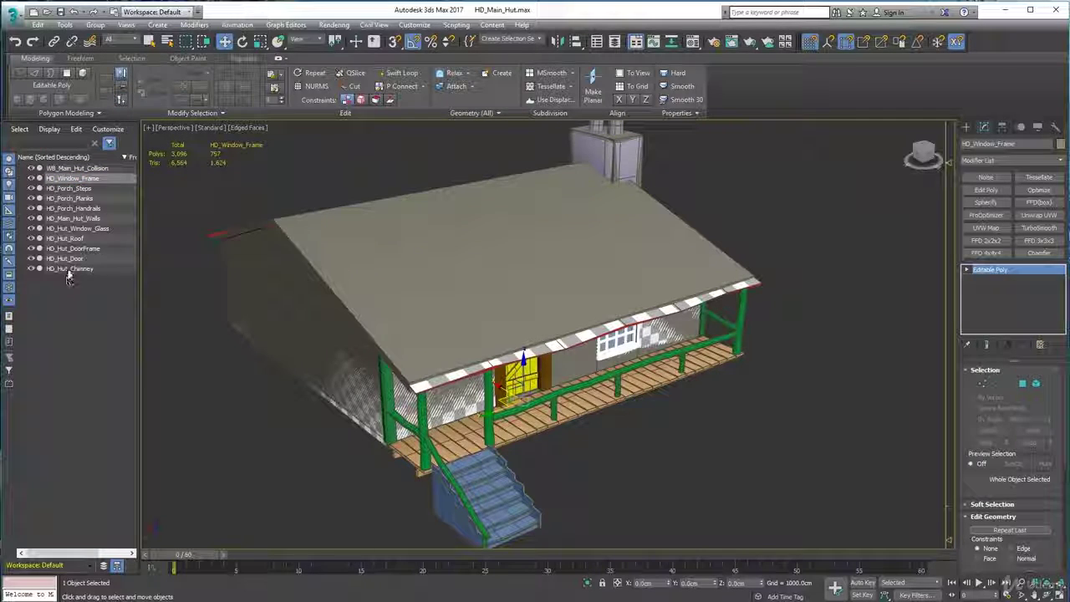
pyautogui.keyDown('shift'); pyautogui.click(72, 269); pyautogui.keyUp('shift')
pyautogui.click(33, 188)
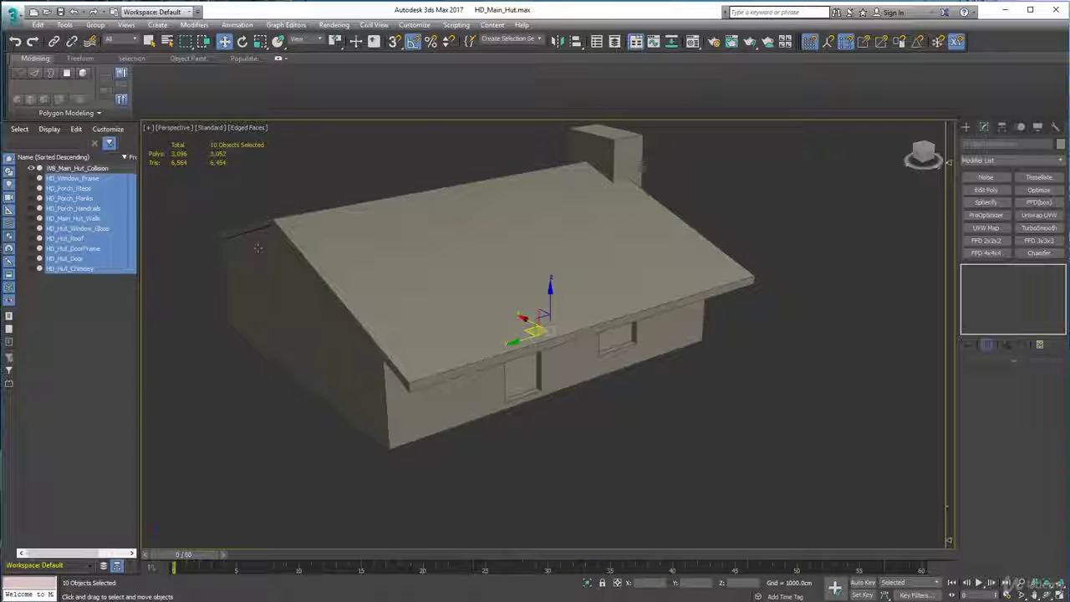
pyautogui.click(371, 313)
pyautogui.keyDown('alt'); pyautogui.moveTo(371, 314); pyautogui.dragTo(557, 396, button='middle'); pyautogui.keyUp('alt')
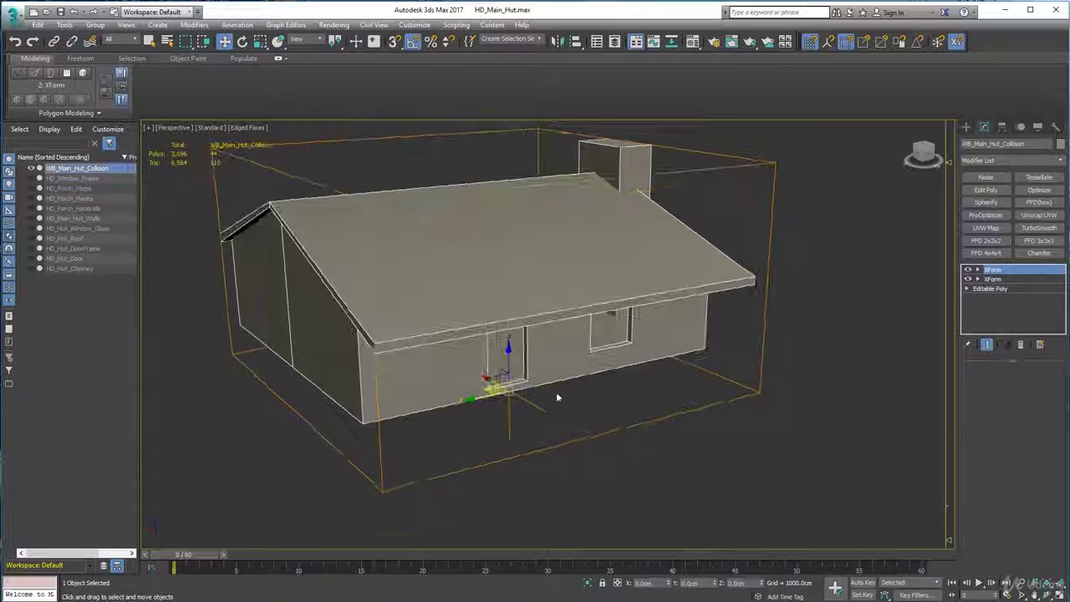
# Step: Check the collision mesh's exact world position values and the location of its pivot point
pyautogui.rightClick(224, 41)
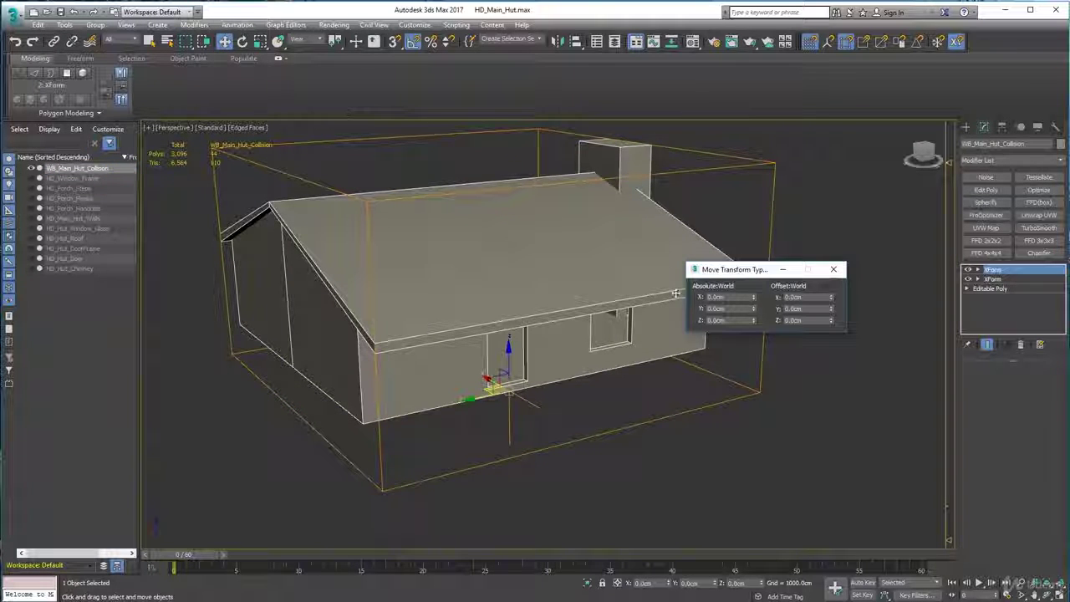
pyautogui.keyDown('alt'); pyautogui.moveTo(393, 351); pyautogui.dragTo(413, 329, button='middle'); pyautogui.keyUp('alt')
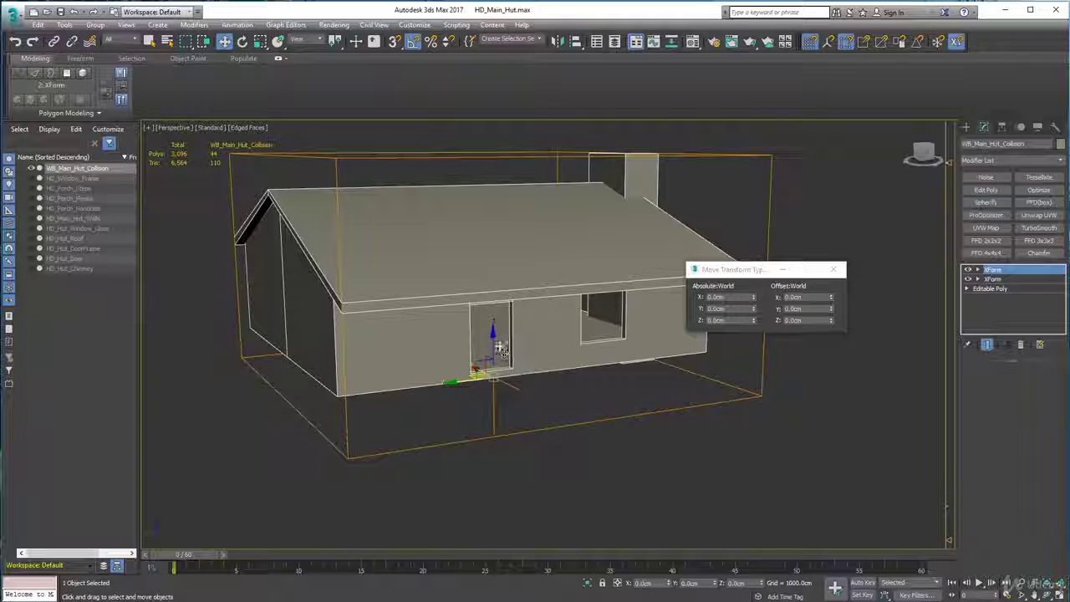
pyautogui.keyDown('alt'); pyautogui.moveTo(468, 270); pyautogui.dragTo(483, 277, button='middle'); pyautogui.keyUp('alt')
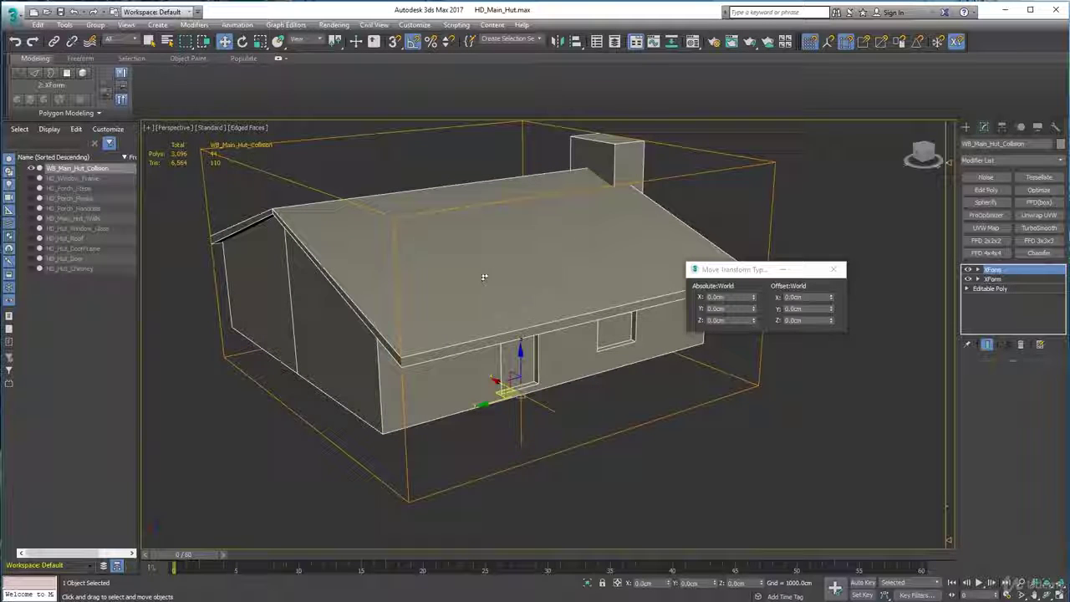
pyautogui.click(833, 269)
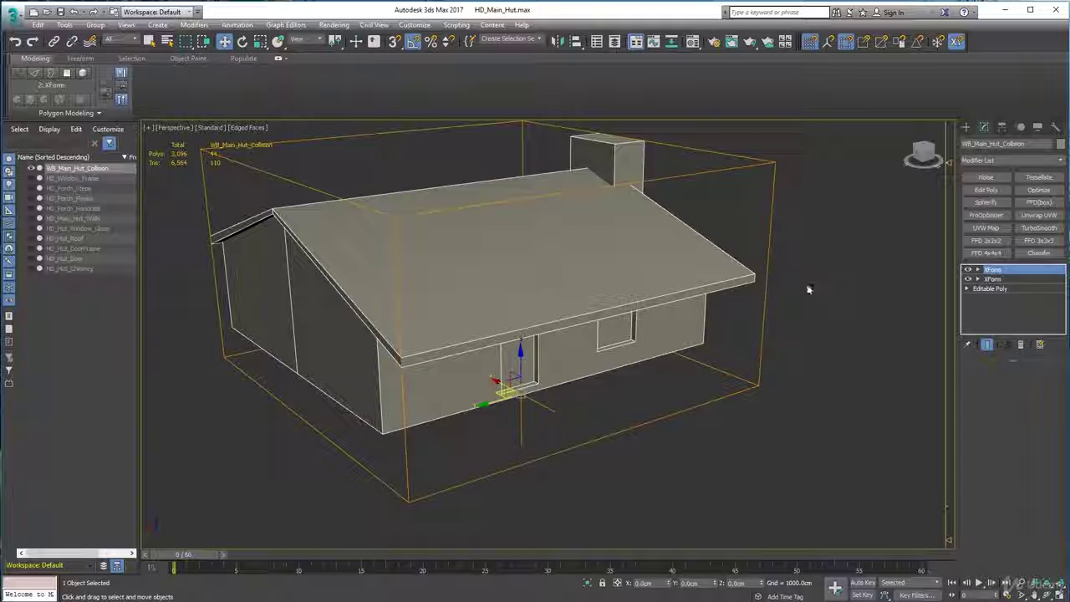
# Step: Collapse the collision mesh's whole modifier stack, including both XForm modifiers, into its Editable Poly base
pyautogui.rightClick(1003, 311)
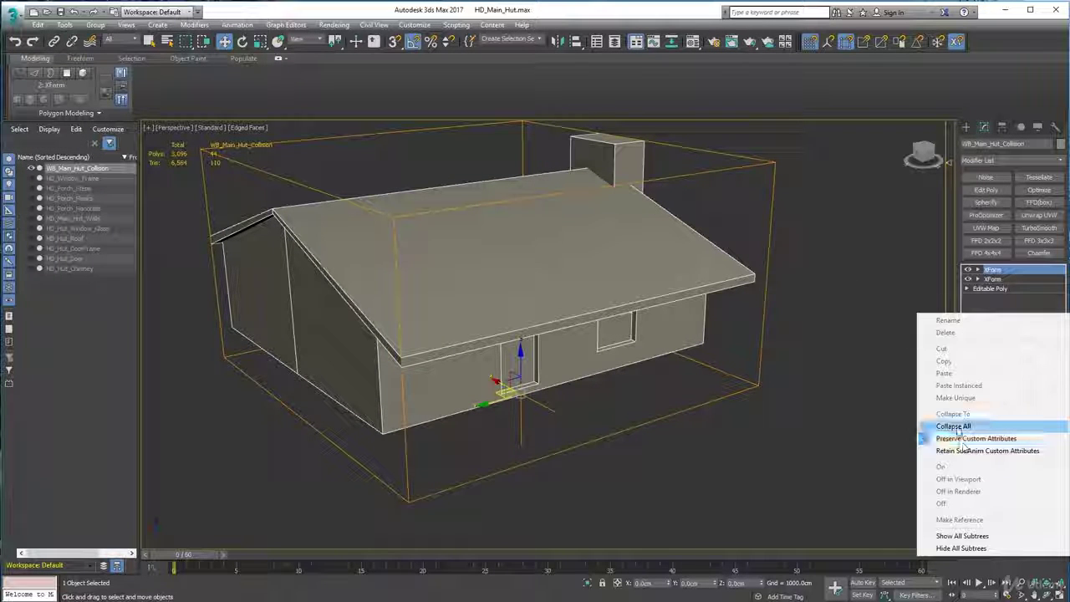
pyautogui.click(960, 428)
pyautogui.click(548, 342)
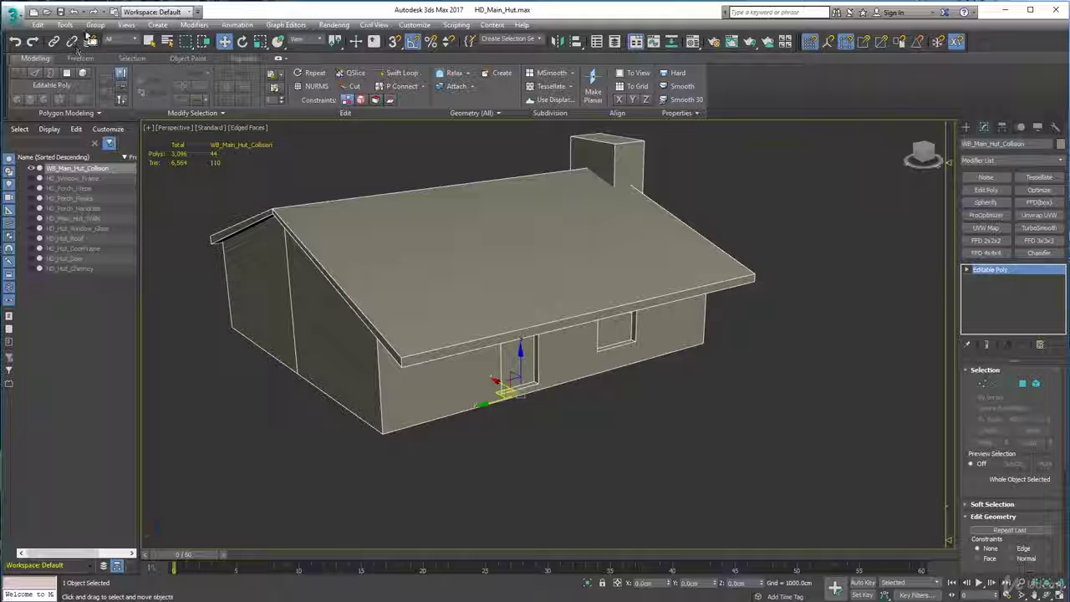
# Step: Merge the WB_Hut_Porch object from WB_Hut_Porch.max in the White_Box folder into the scene
pyautogui.click(18, 17)
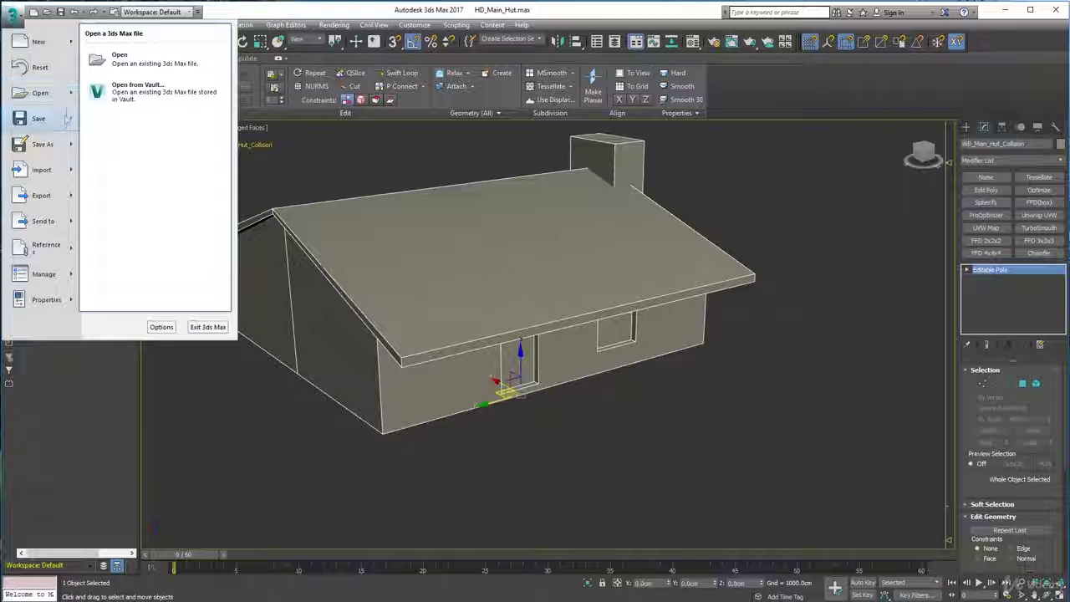
pyautogui.click(315, 163)
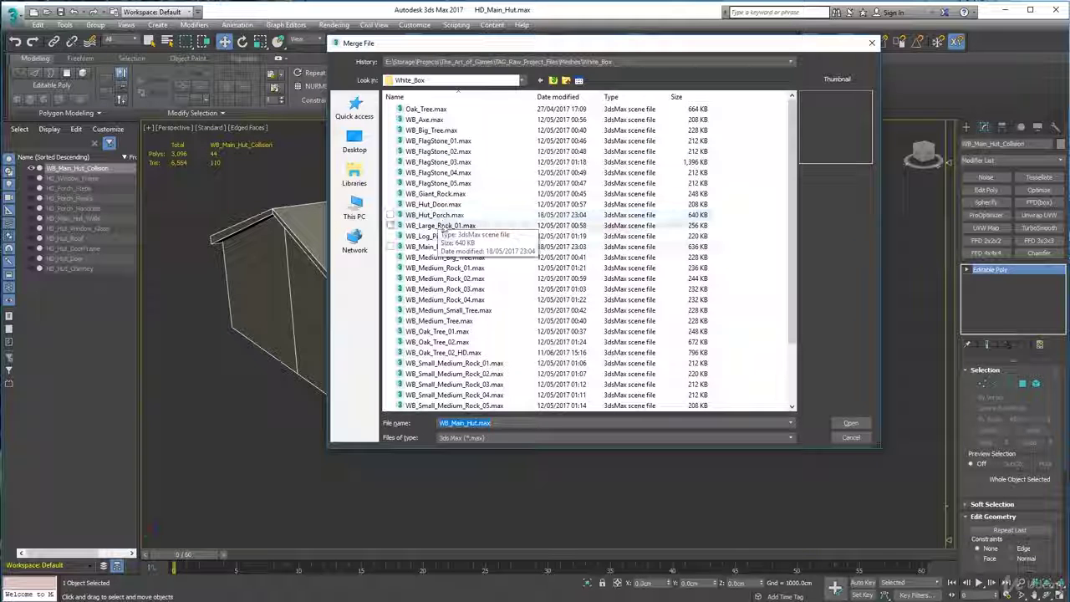
pyautogui.click(435, 214)
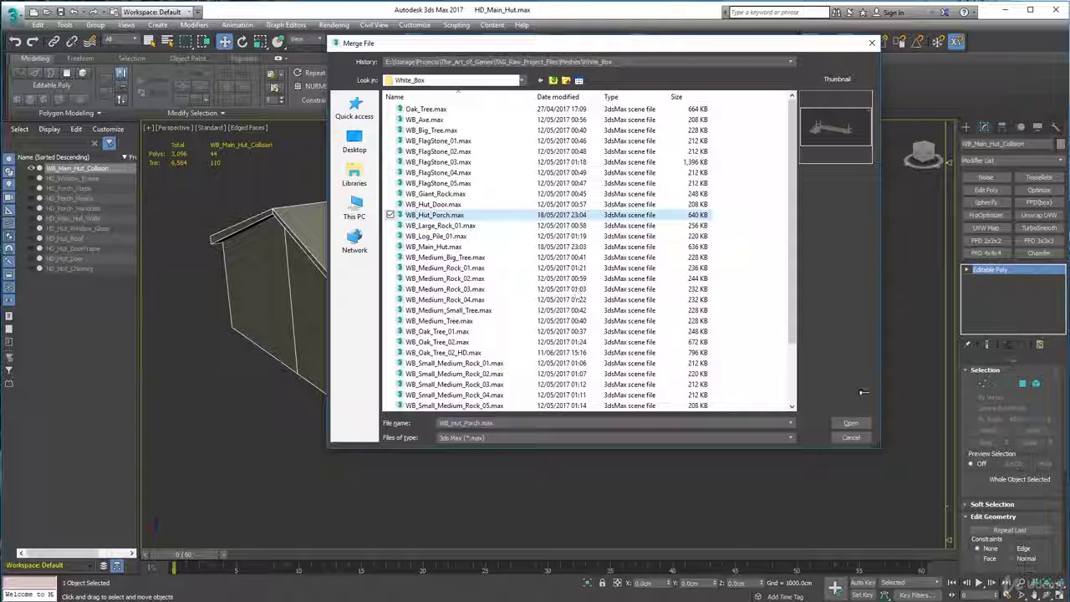
pyautogui.click(851, 423)
pyautogui.click(466, 212)
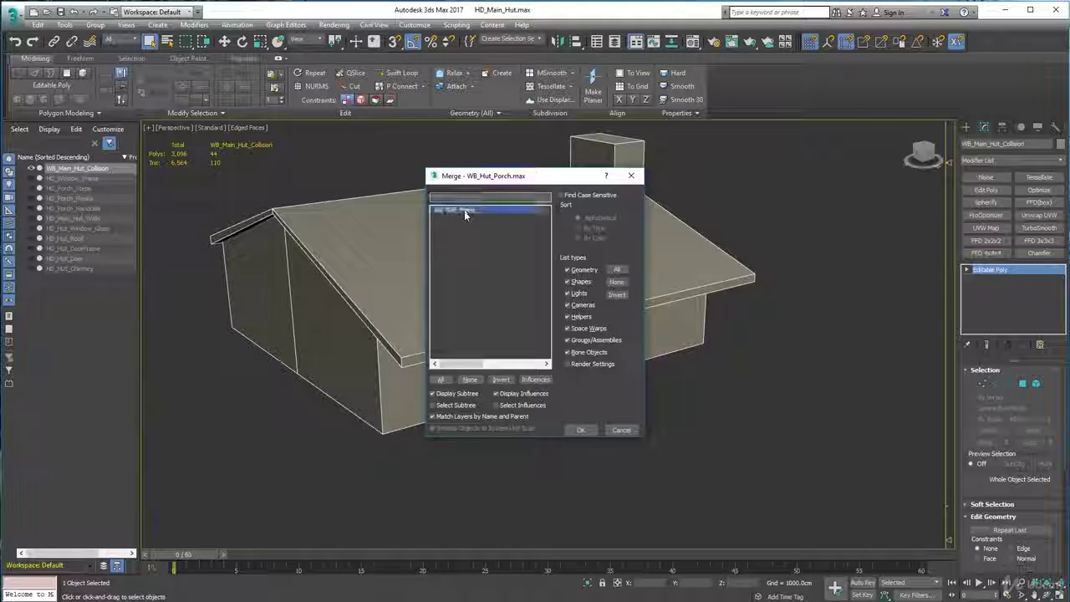
pyautogui.click(582, 431)
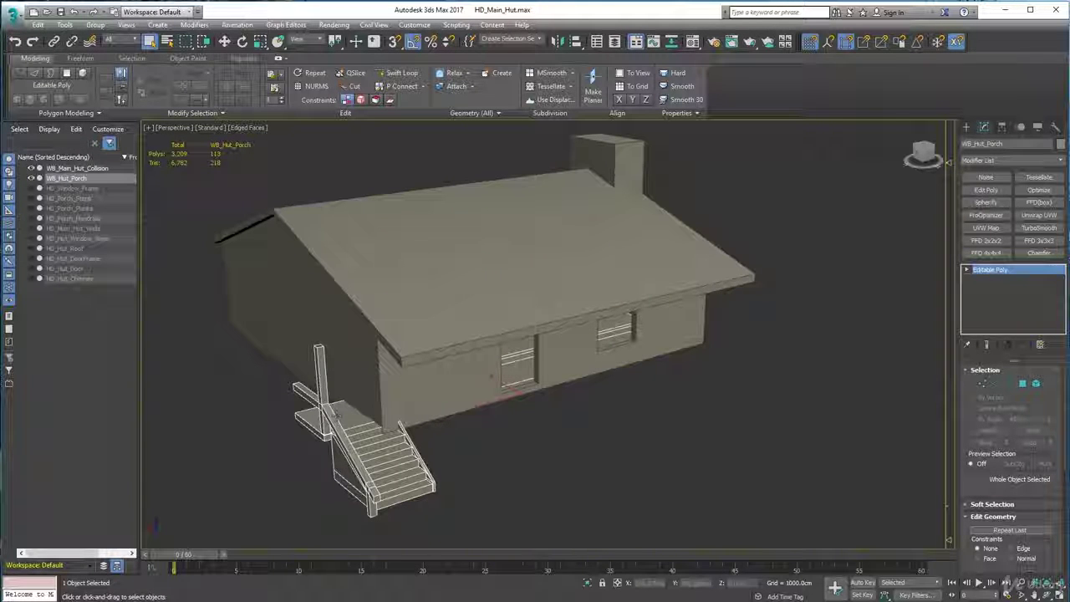
# Step: Move the white-box porch to the hut's front and vertex-snap its lower rear corner to the front wall's bottom corner beside the steps
pyautogui.click(224, 42)
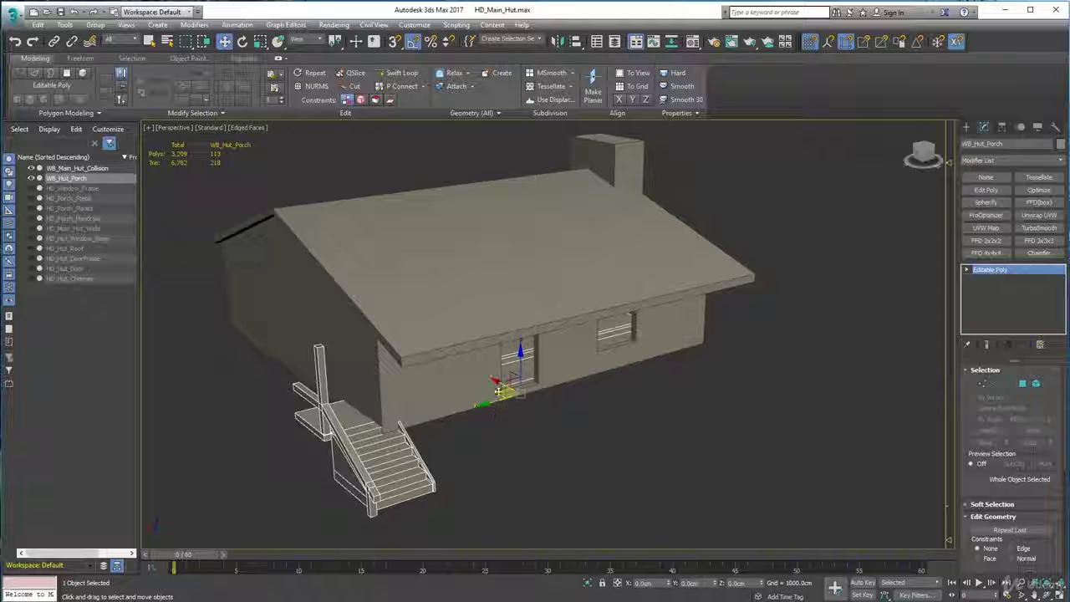
pyautogui.moveTo(498, 392); pyautogui.dragTo(594, 407)
pyautogui.moveTo(465, 430); pyautogui.dragTo(488, 415, button='middle')
pyautogui.scroll(7, 399, 428)
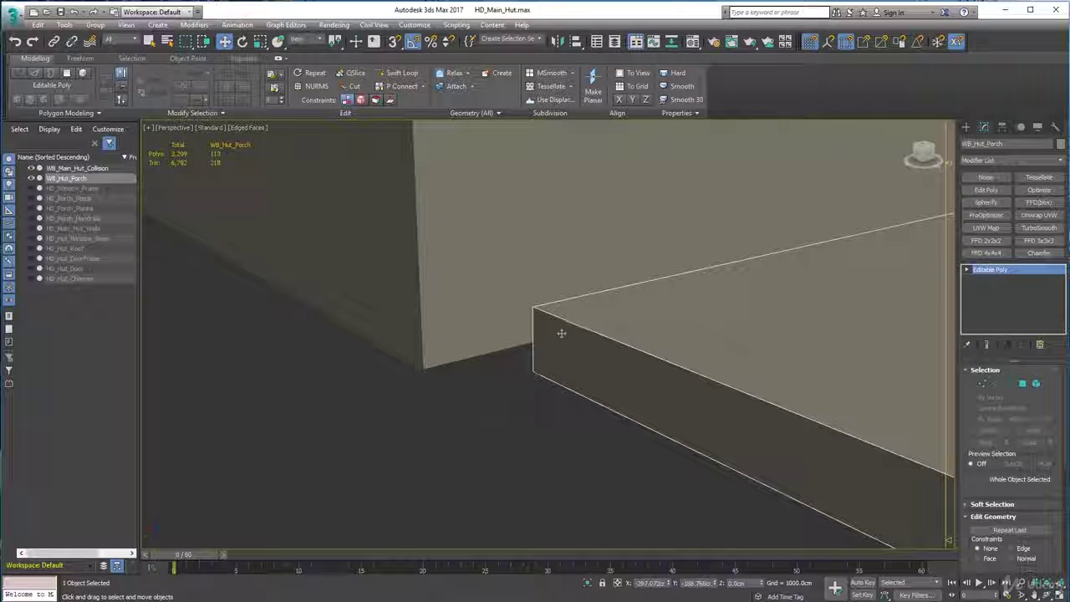
pyautogui.press('s')
pyautogui.moveTo(535, 371); pyautogui.dragTo(424, 367)
pyautogui.scroll(-3, 502, 374)
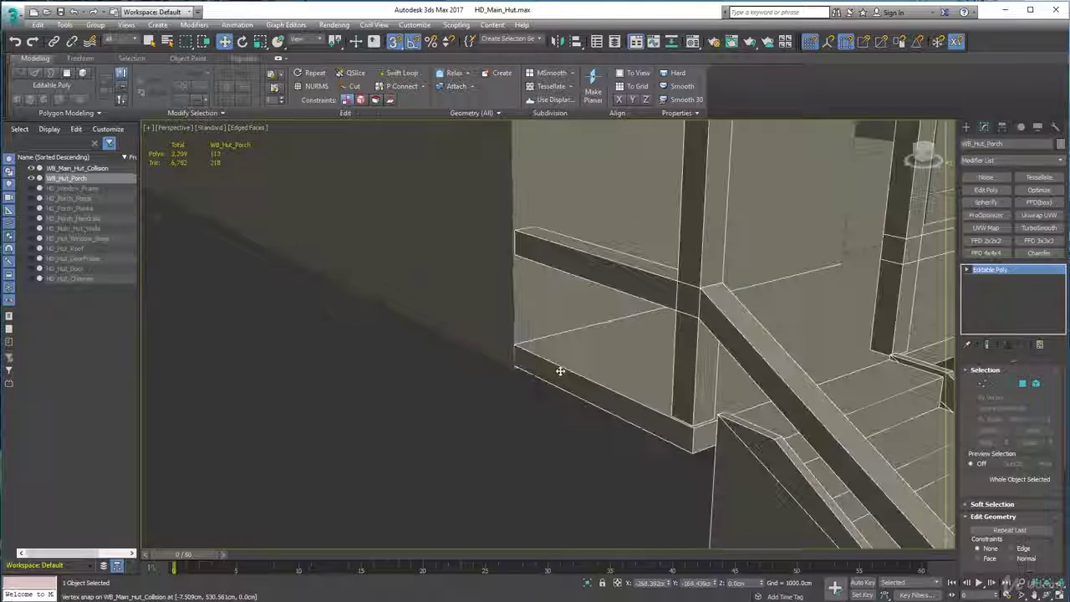
pyautogui.scroll(-6, 669, 335)
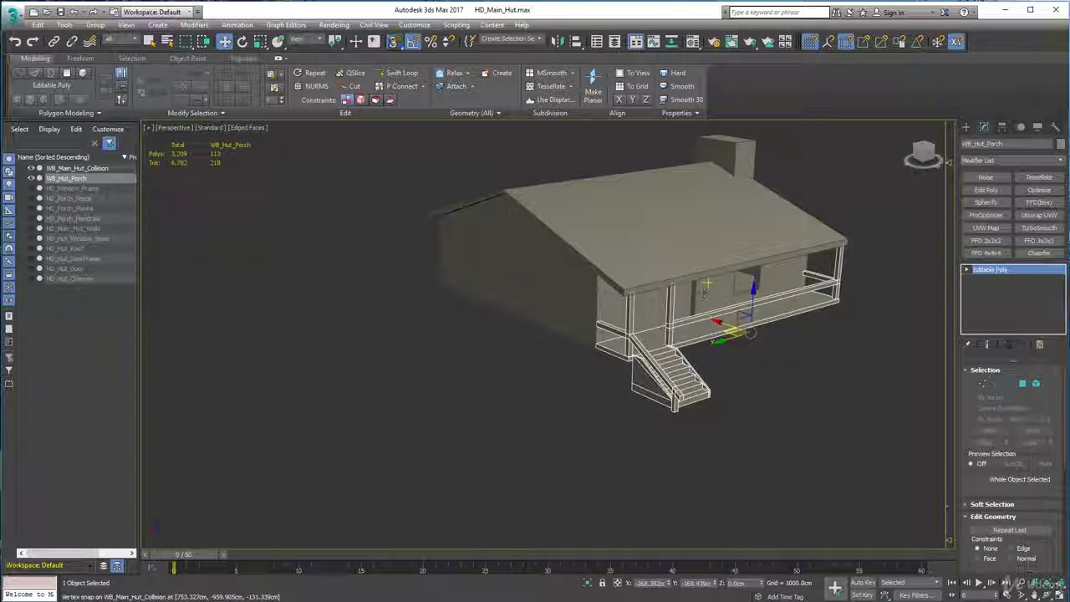
# Step: Raise the white-box porch vertically and vertex-snap its lower rear corner to the bottom corner of the hut's front wall
pyautogui.click(740, 311)
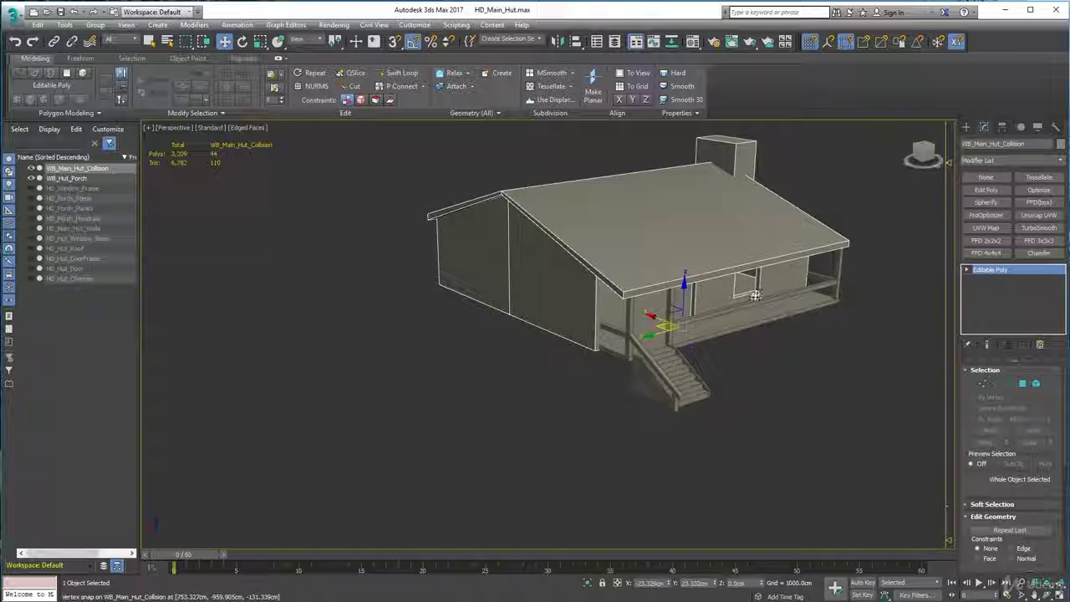
pyautogui.click(708, 328)
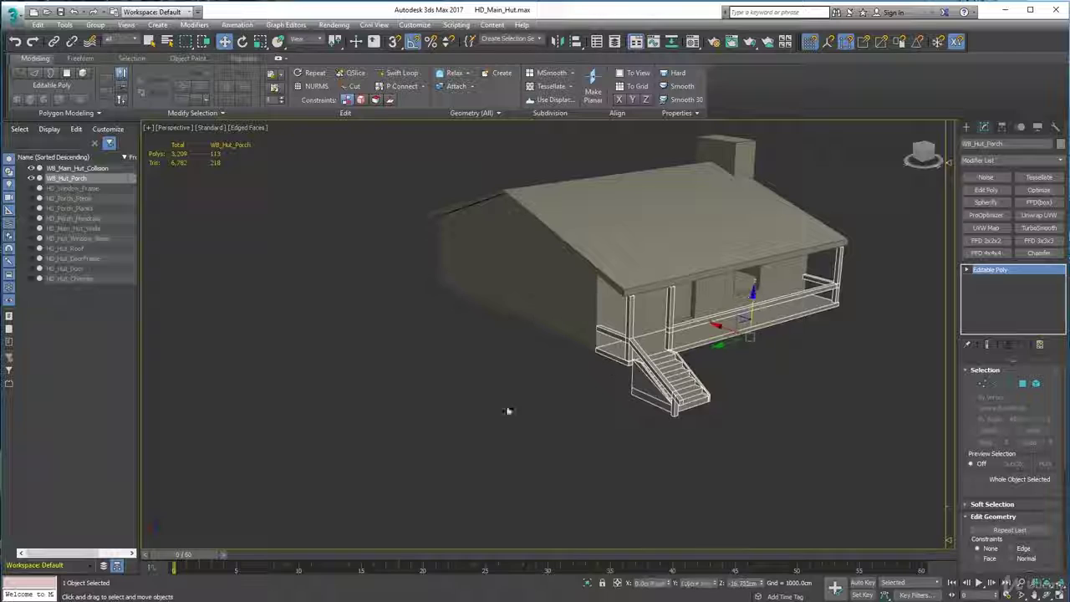
pyautogui.scroll(5, 597, 378)
pyautogui.scroll(6, 578, 234)
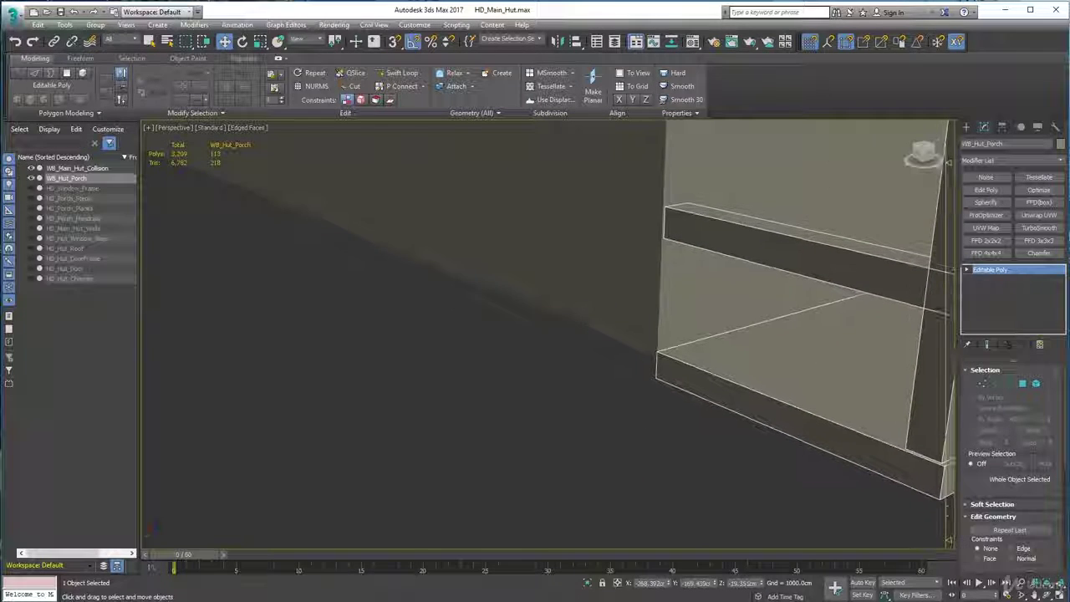
pyautogui.moveTo(660, 380); pyautogui.dragTo(744, 348)
pyautogui.scroll(-10, 745, 348)
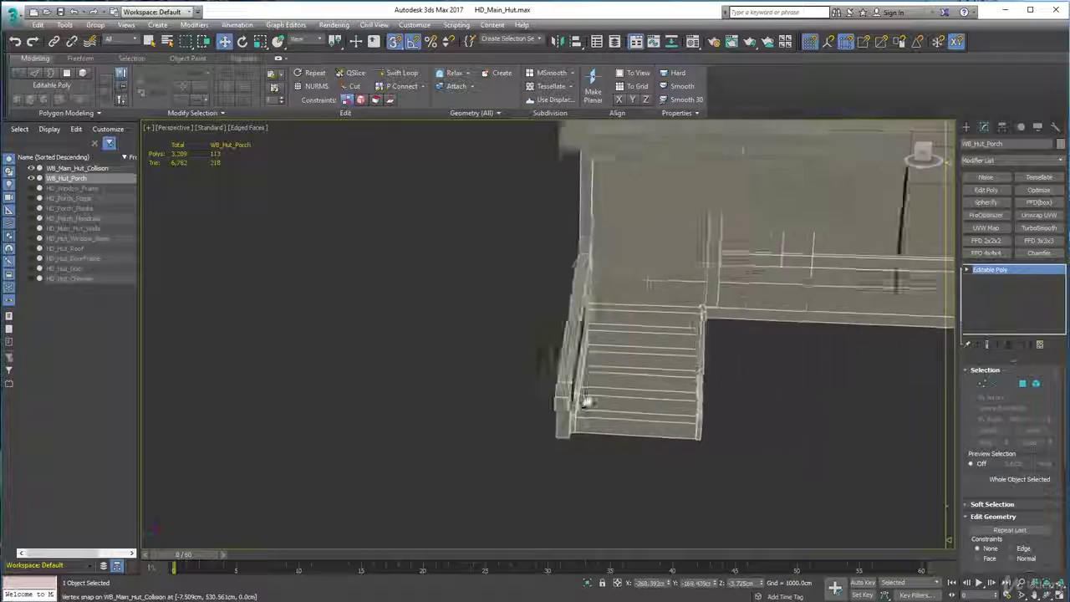
# Step: Unhide the HD_Porch_Steps, HD_Porch_Planks and HD_Porch_Handrails objects as references around the white-box porch
pyautogui.keyDown('alt'); pyautogui.moveTo(456, 402); pyautogui.dragTo(497, 408, button='middle'); pyautogui.keyUp('alt')
pyautogui.moveTo(496, 408); pyautogui.dragTo(442, 442, button='middle')
pyautogui.moveTo(441, 442); pyautogui.dragTo(14, 432, button='middle')
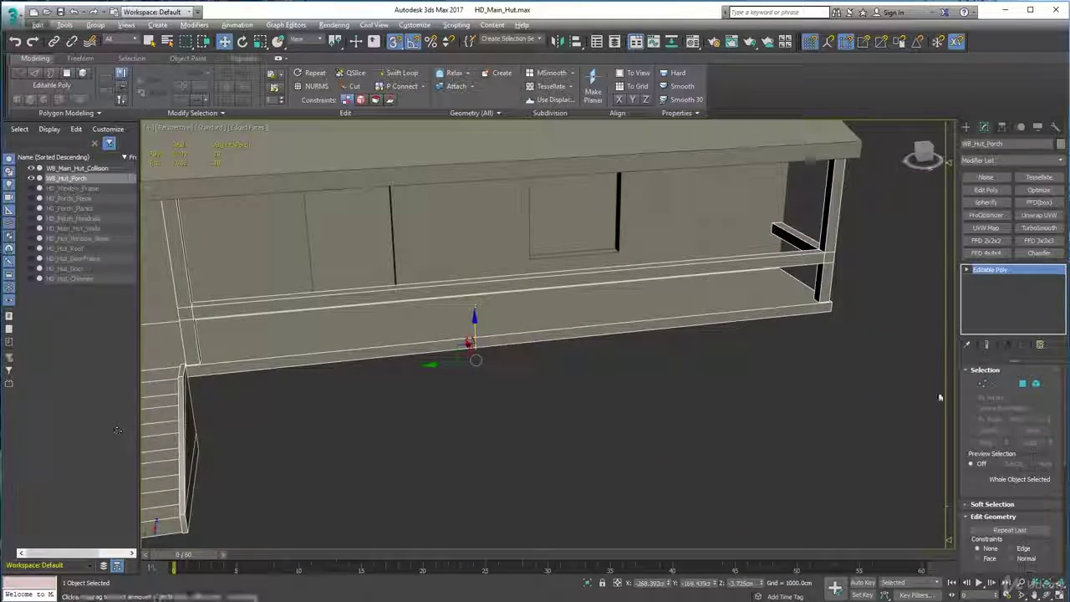
pyautogui.keyDown('alt'); pyautogui.moveTo(425, 436); pyautogui.dragTo(662, 386, button='middle'); pyautogui.keyUp('alt')
pyautogui.moveTo(662, 385); pyautogui.dragTo(660, 406, button='middle')
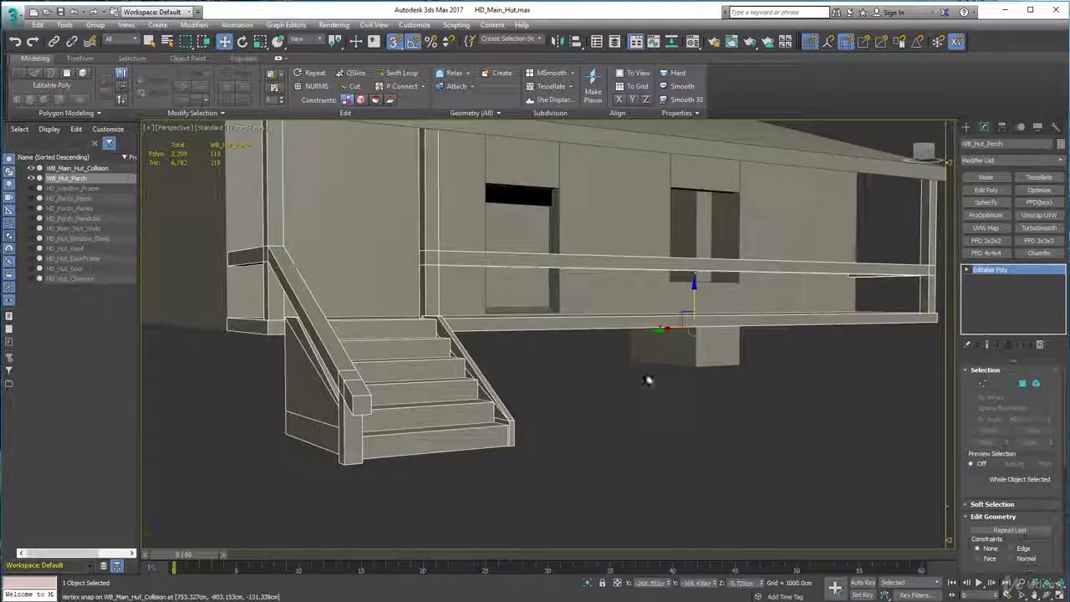
pyautogui.keyDown('alt'); pyautogui.moveTo(593, 379); pyautogui.dragTo(599, 377, button='middle'); pyautogui.keyUp('alt')
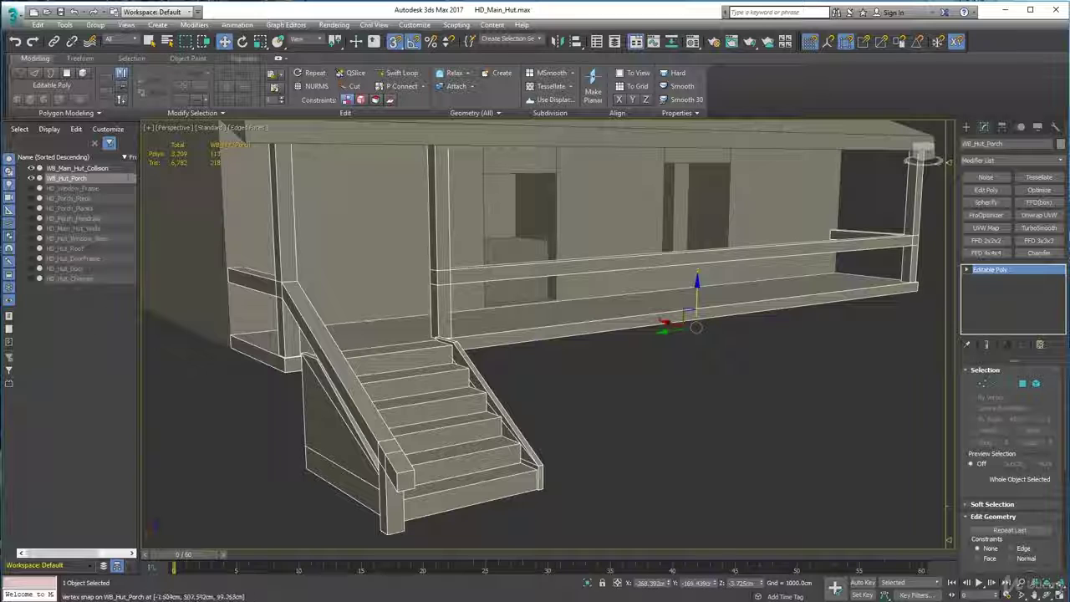
pyautogui.click(64, 314)
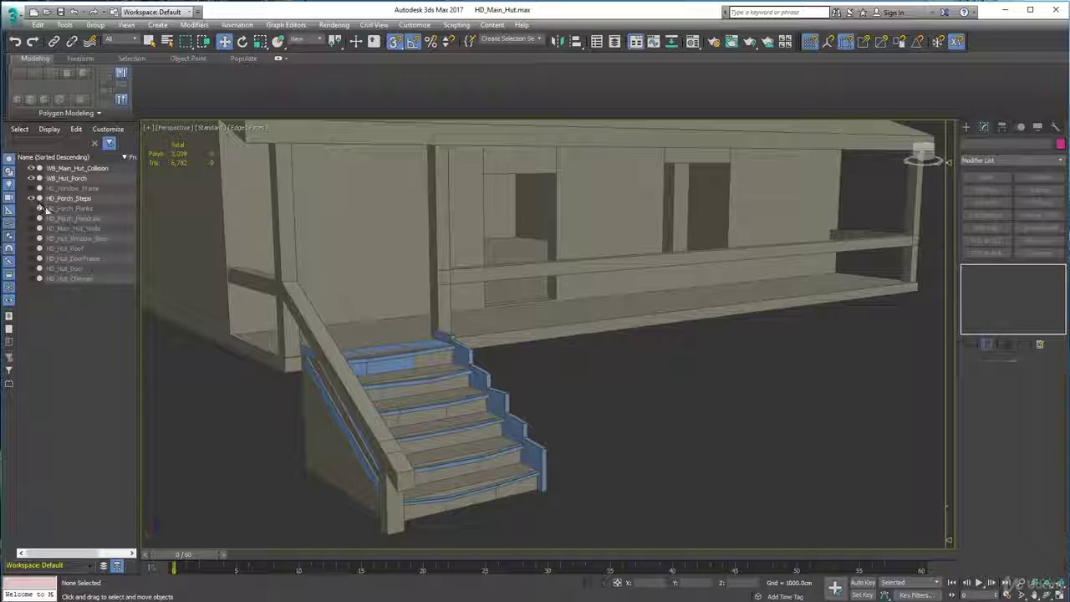
pyautogui.click(32, 208)
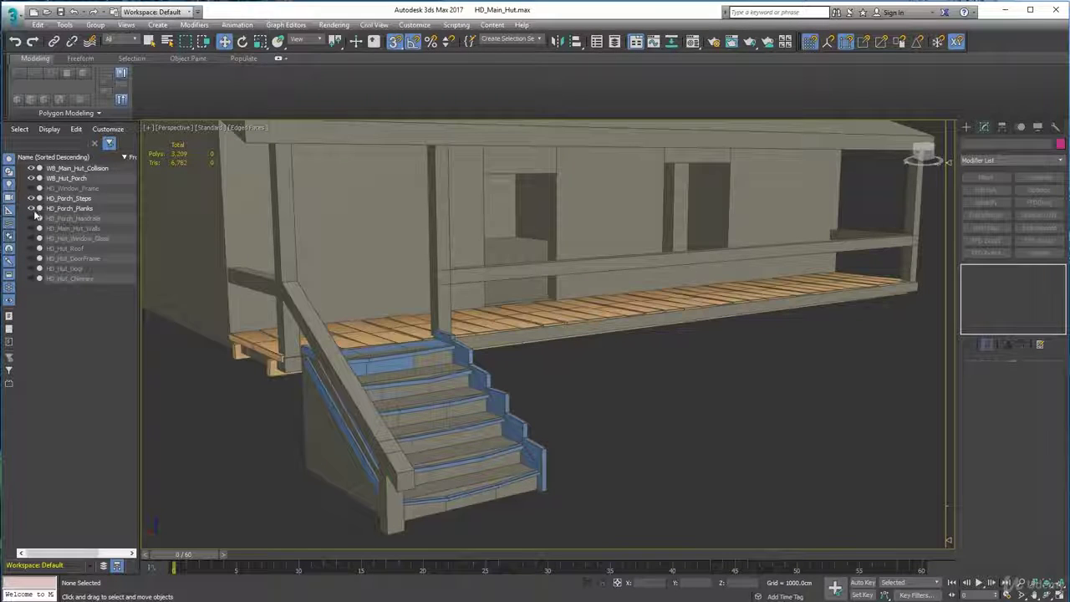
pyautogui.click(32, 218)
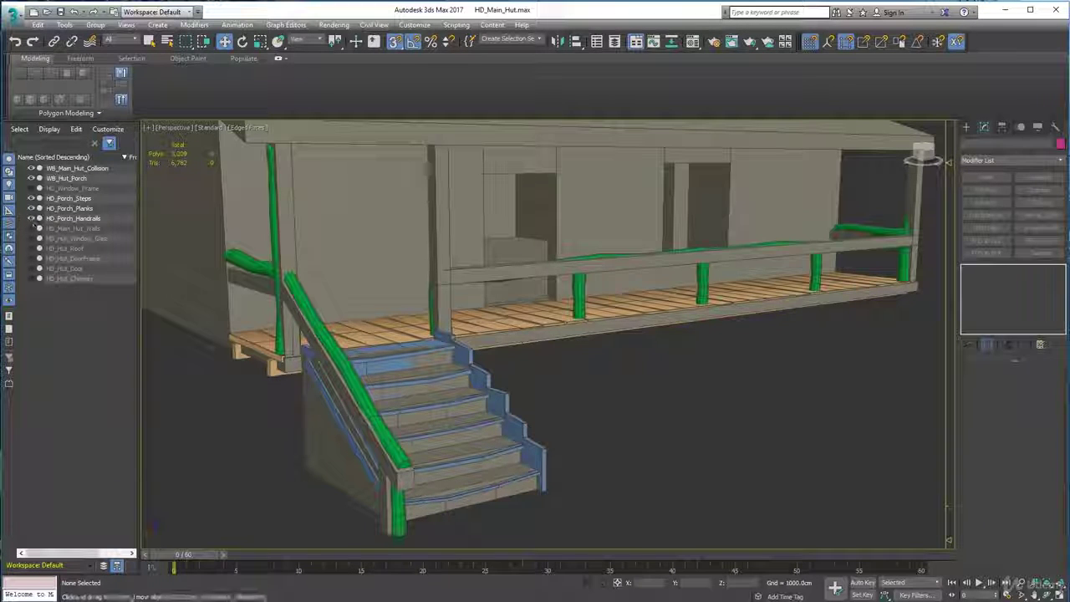
# Step: Without snapping, raise WB_Hut_Porch's stair handrail and adjoining side rail vertices about 11 cm, and lift the side rail's wall end further to match the high-detail rails
pyautogui.keyDown('alt'); pyautogui.moveTo(634, 439); pyautogui.dragTo(660, 443, button='middle'); pyautogui.keyUp('alt')
pyautogui.click(333, 249)
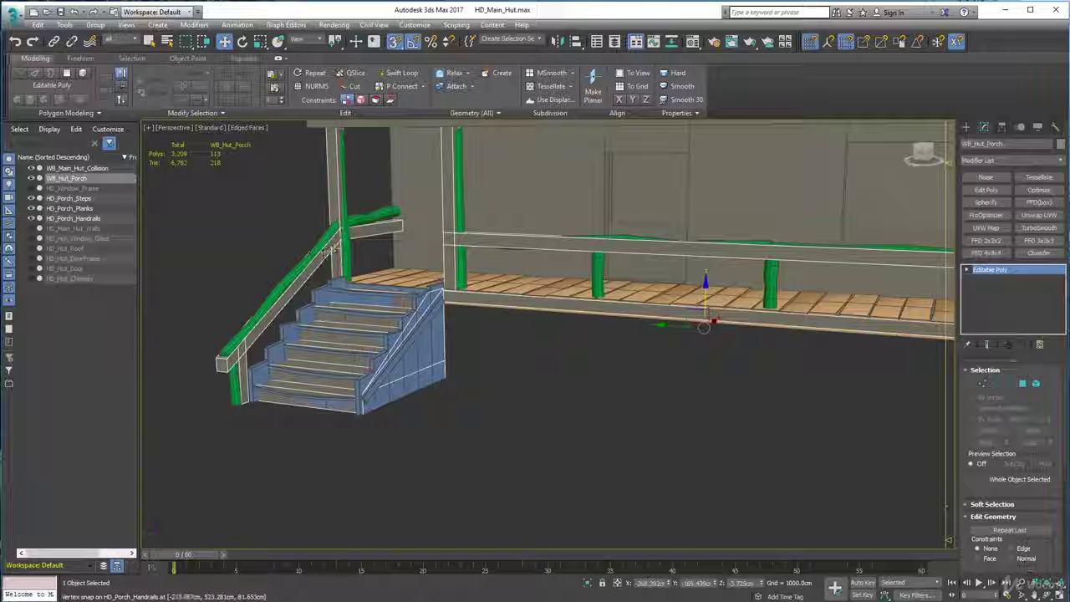
pyautogui.press('1')
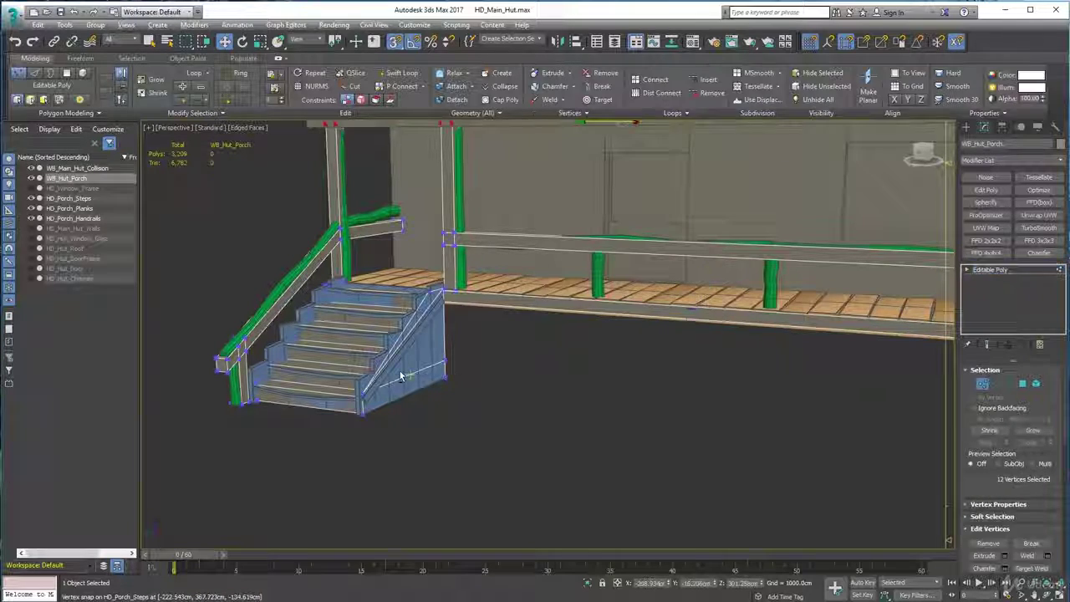
pyautogui.keyDown('alt'); pyautogui.moveTo(401, 376); pyautogui.dragTo(376, 310, button='middle'); pyautogui.keyUp('alt')
pyautogui.moveTo(365, 303); pyautogui.dragTo(410, 371)
pyautogui.moveTo(491, 192); pyautogui.dragTo(554, 262)
pyautogui.keyDown('alt'); pyautogui.moveTo(553, 262); pyautogui.dragTo(550, 186, button='middle'); pyautogui.keyUp('alt')
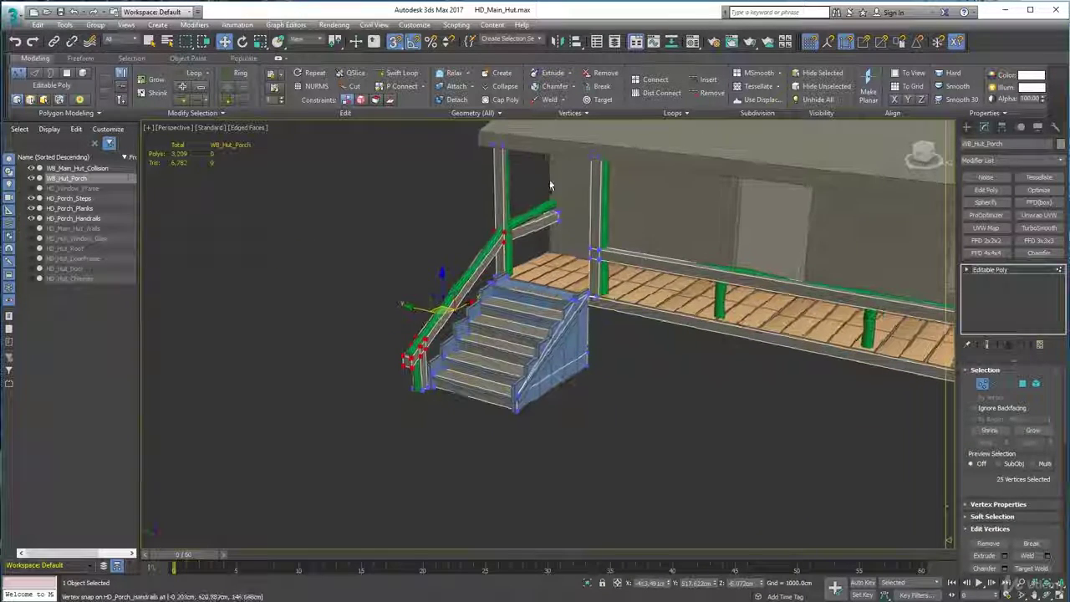
pyautogui.scroll(3, 558, 249)
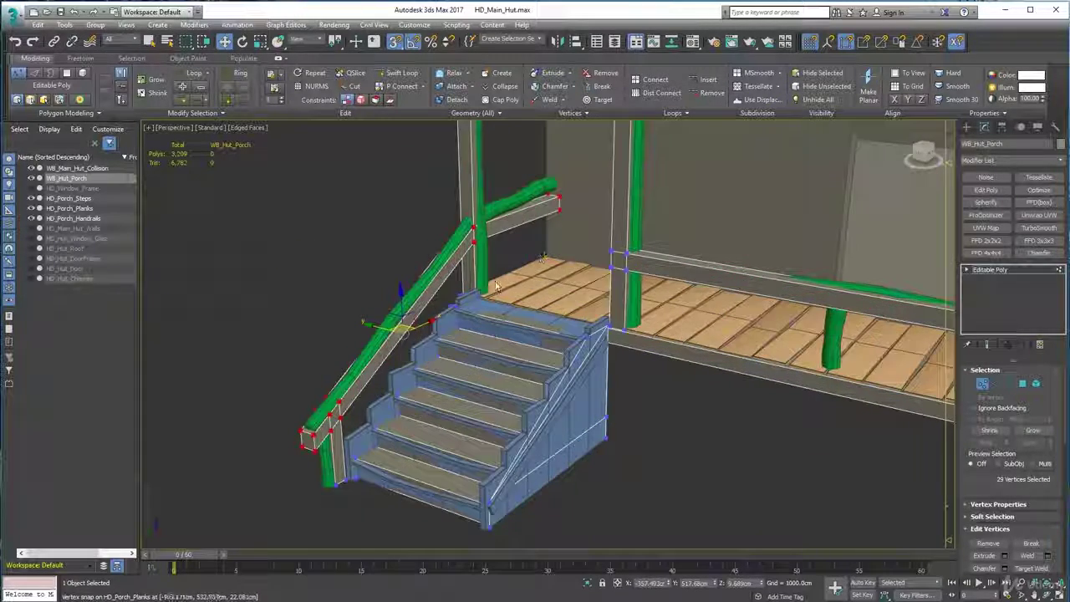
pyautogui.press('s')
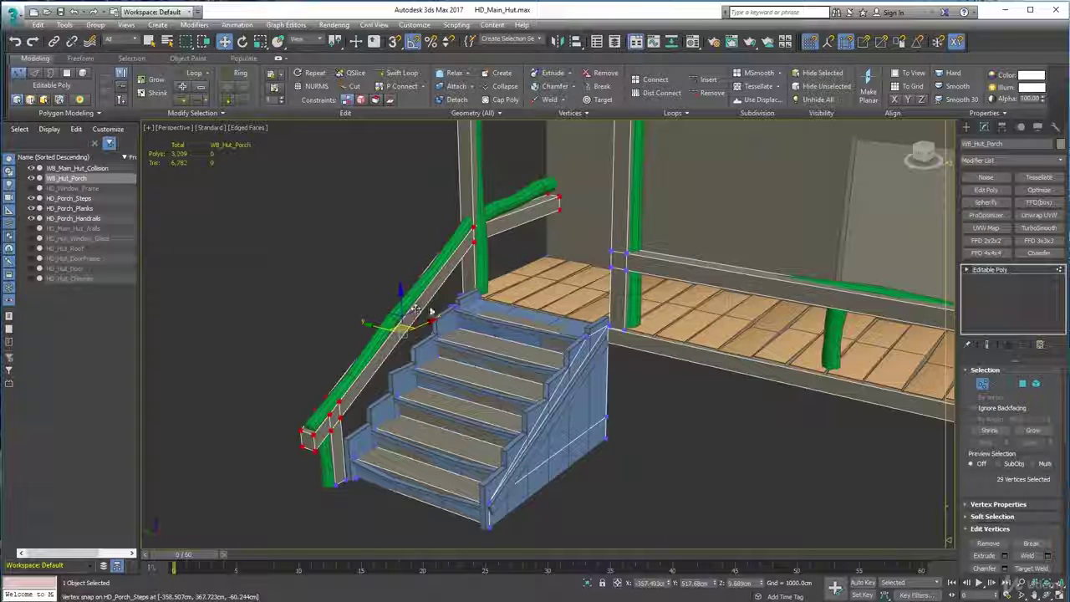
pyautogui.moveTo(401, 295); pyautogui.dragTo(396, 291)
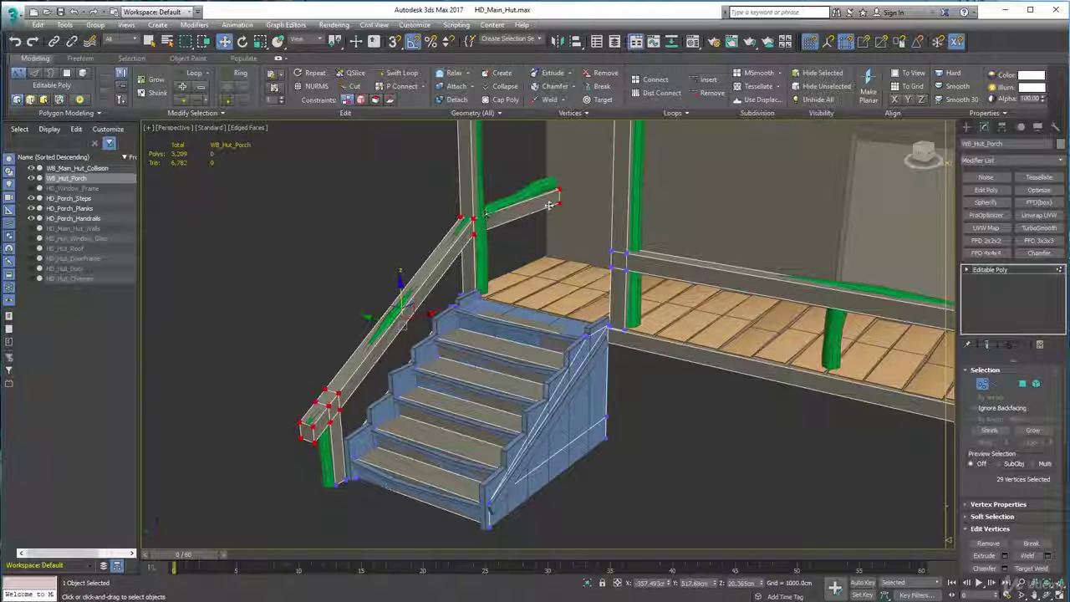
pyautogui.moveTo(528, 151); pyautogui.dragTo(588, 230)
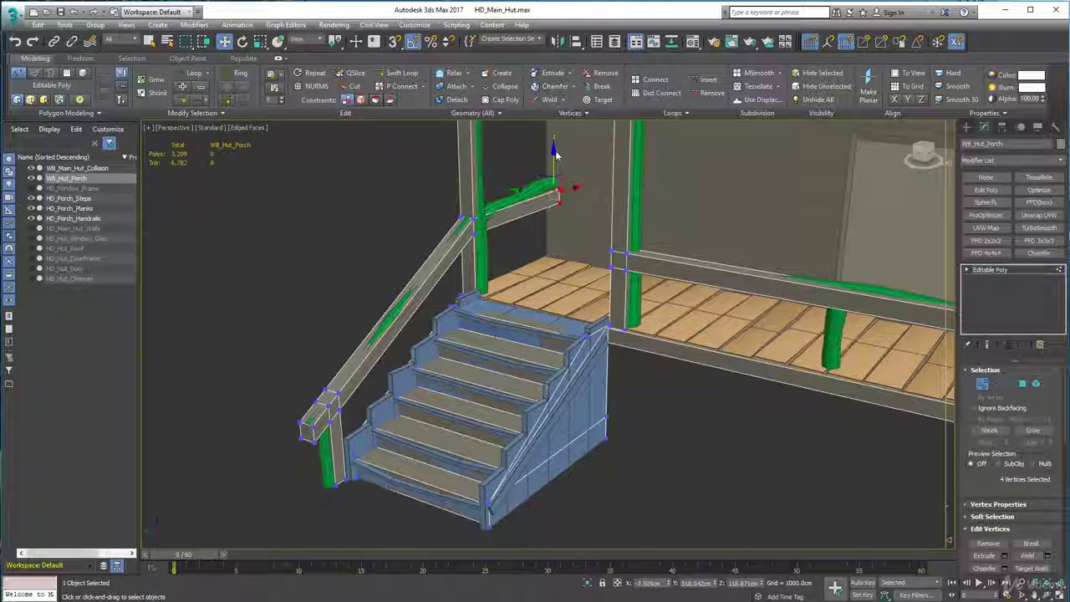
pyautogui.keyDown('alt'); pyautogui.moveTo(556, 192); pyautogui.dragTo(544, 358, button='middle'); pyautogui.keyUp('alt')
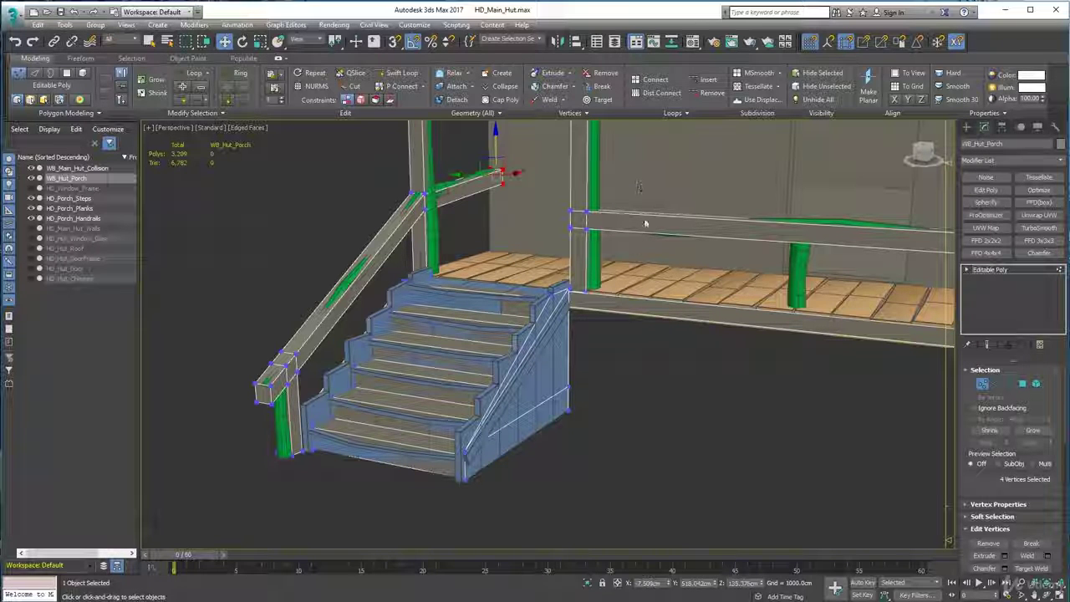
# Step: Shift the porch post on the long-railing side of the steps along Y toward the high-detail post, excluding the neighbouring stair vertices
pyautogui.keyDown('alt'); pyautogui.moveTo(668, 340); pyautogui.dragTo(630, 421, button='middle'); pyautogui.keyUp('alt')
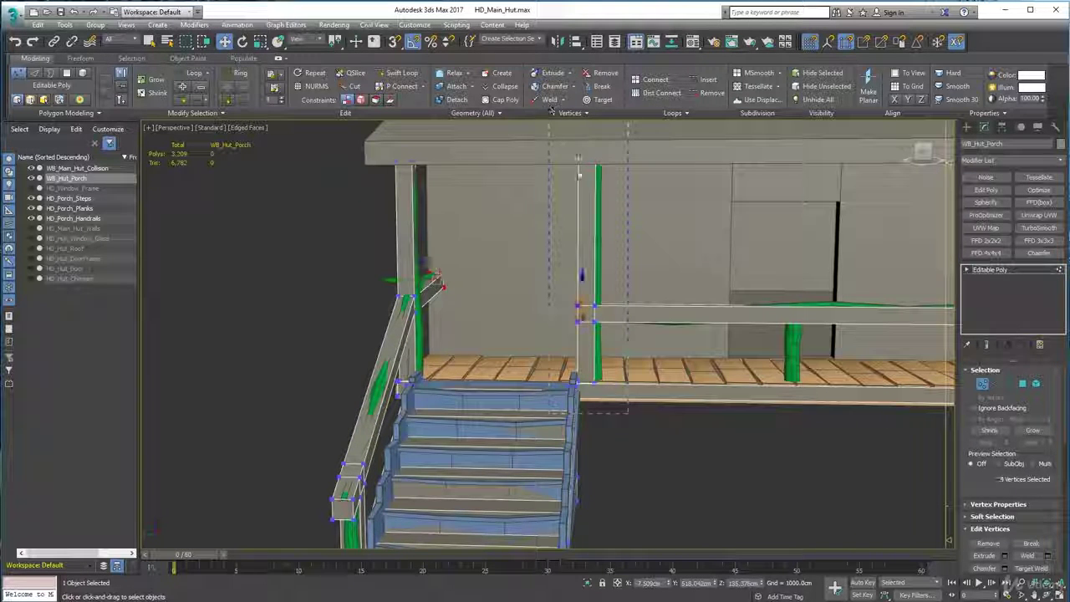
pyautogui.moveTo(550, 108); pyautogui.dragTo(550, 109)
pyautogui.moveTo(539, 322); pyautogui.dragTo(544, 324)
pyautogui.hotkey('ctrl', 'z')
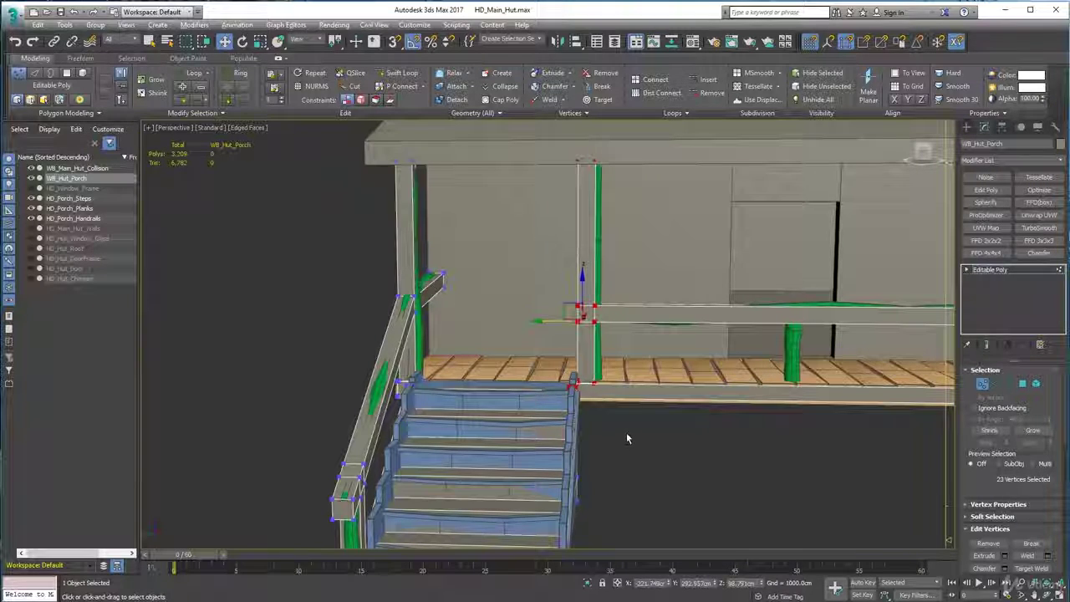
pyautogui.keyDown('alt'); pyautogui.moveTo(627, 434); pyautogui.dragTo(584, 430, button='middle'); pyautogui.keyUp('alt')
pyautogui.keyDown('alt'); pyautogui.moveTo(506, 349); pyautogui.dragTo(585, 452); pyautogui.keyUp('alt')
pyautogui.scroll(8, 585, 401)
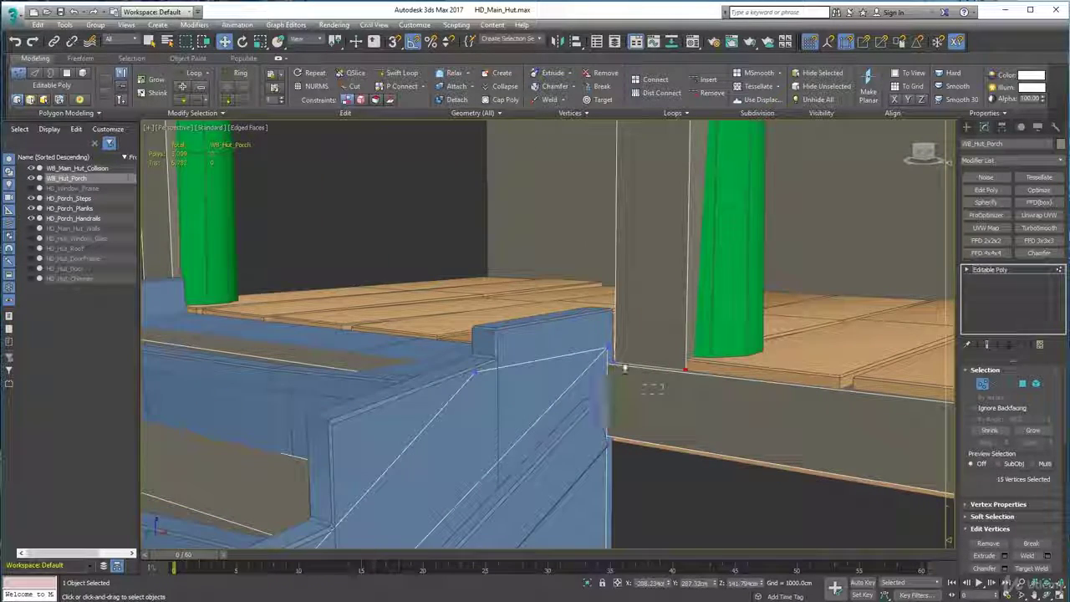
pyautogui.keyDown('alt'); pyautogui.moveTo(614, 353); pyautogui.dragTo(613, 355); pyautogui.keyUp('alt')
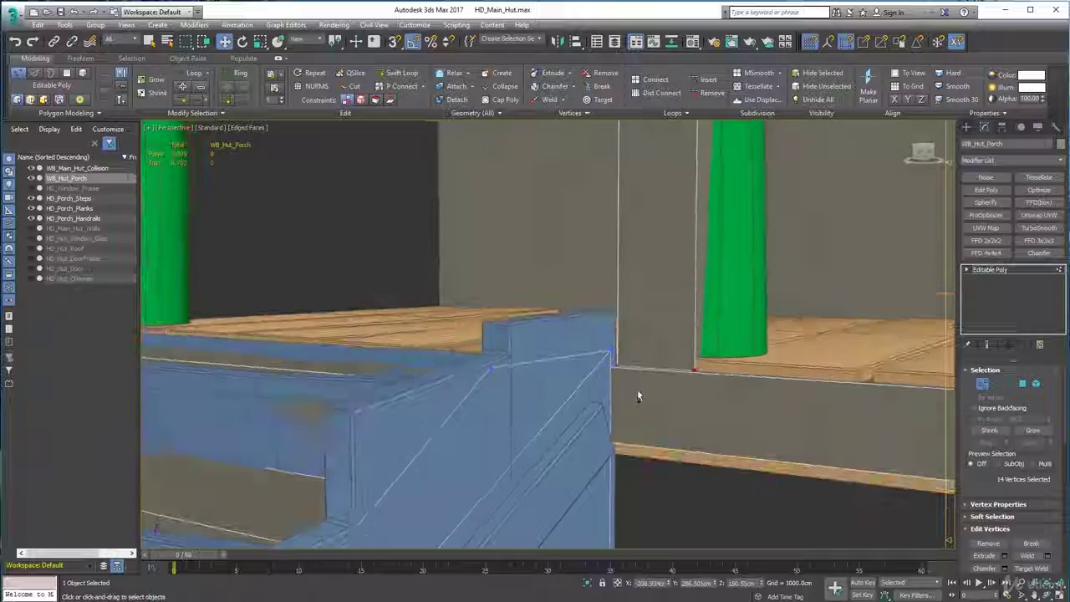
pyautogui.keyDown('ctrl'); pyautogui.click(614, 362); pyautogui.keyUp('ctrl')
pyautogui.keyDown('alt'); pyautogui.moveTo(673, 477); pyautogui.dragTo(824, 521, button='middle'); pyautogui.keyUp('alt')
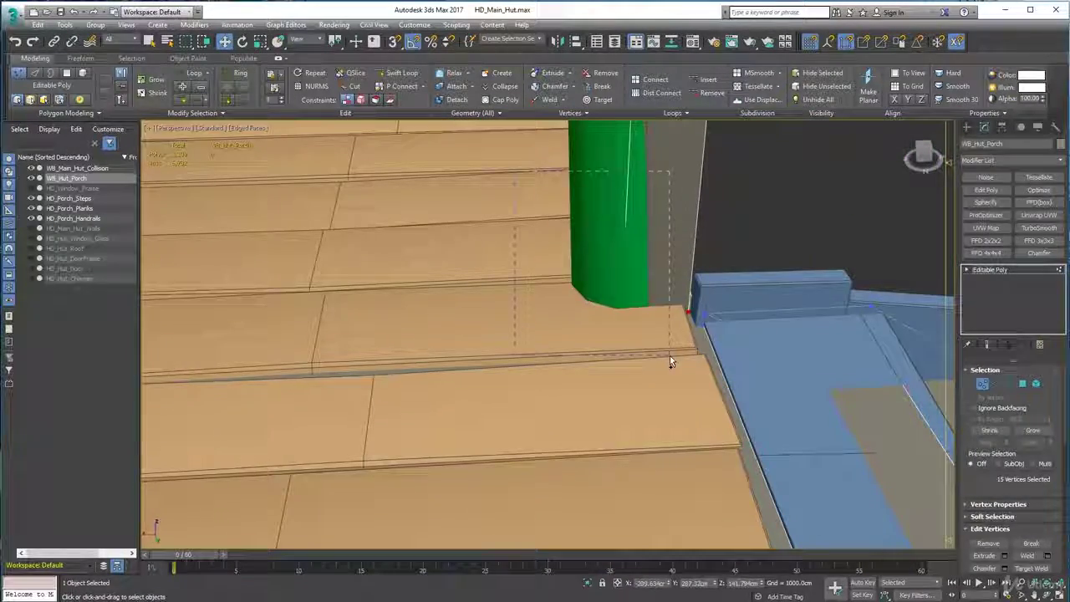
pyautogui.keyDown('ctrl'); pyautogui.moveTo(670, 362); pyautogui.dragTo(670, 362); pyautogui.keyUp('ctrl')
pyautogui.keyDown('alt'); pyautogui.moveTo(860, 442); pyautogui.dragTo(752, 376, button='middle'); pyautogui.keyUp('alt')
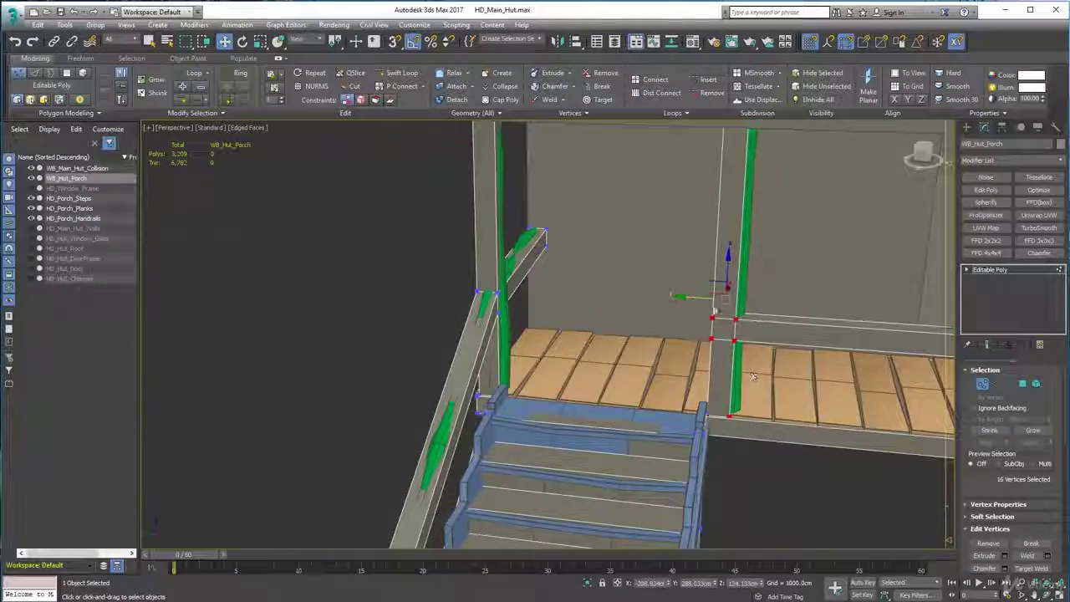
# Step: Move the front posts and front rail vertices about 5 cm along X toward the hut, excluding the stair and outer floor-edge vertices
pyautogui.keyDown('alt'); pyautogui.moveTo(721, 434); pyautogui.dragTo(786, 489, button='middle'); pyautogui.keyUp('alt')
pyautogui.scroll(-4, 788, 492)
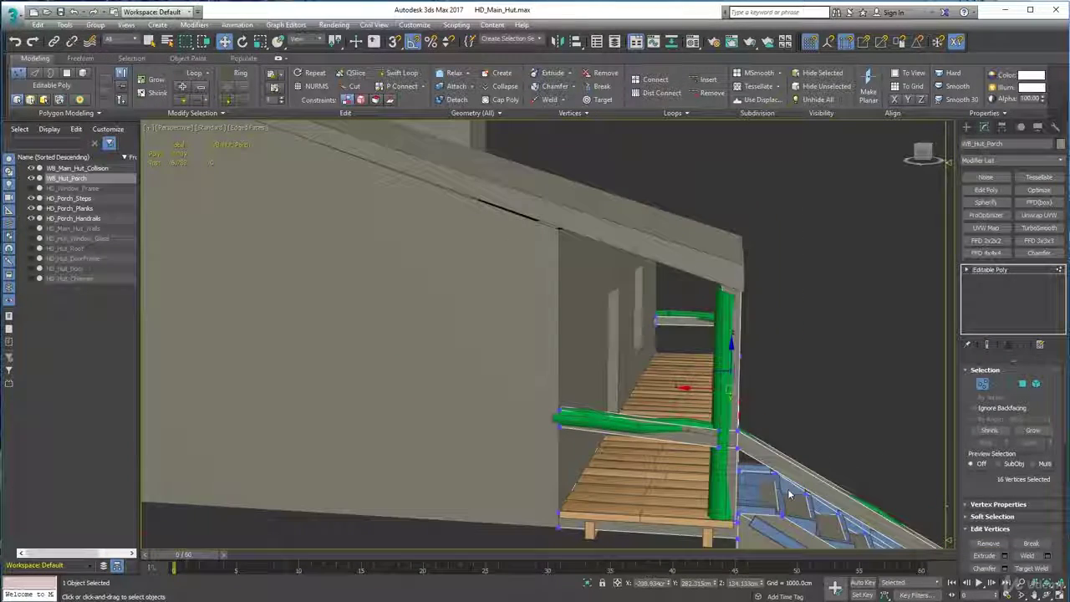
pyautogui.moveTo(682, 164); pyautogui.dragTo(717, 347)
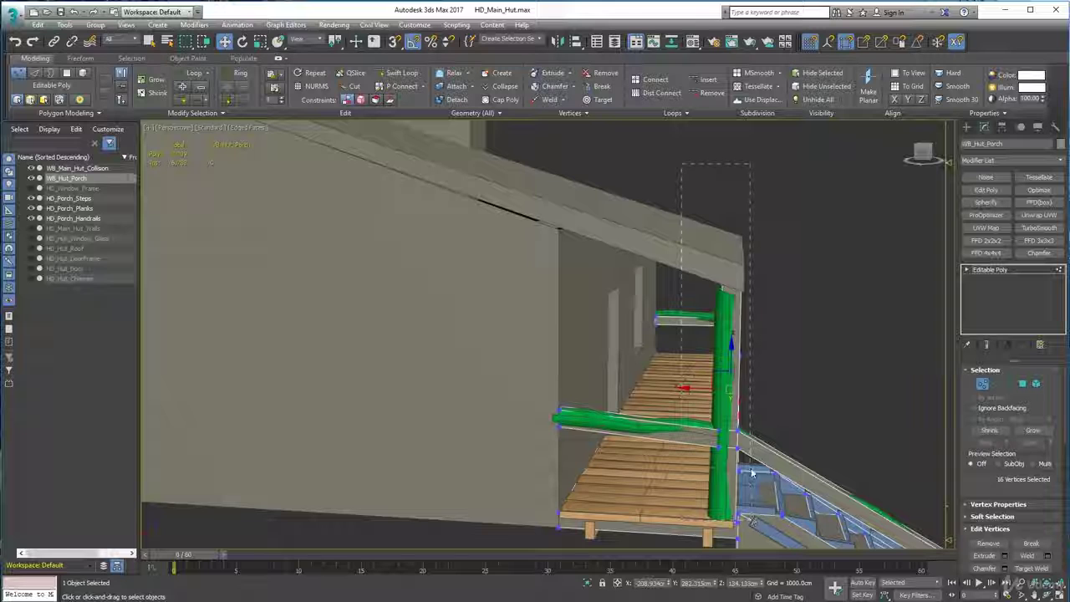
pyautogui.moveTo(751, 474); pyautogui.dragTo(752, 473)
pyautogui.scroll(5, 752, 473)
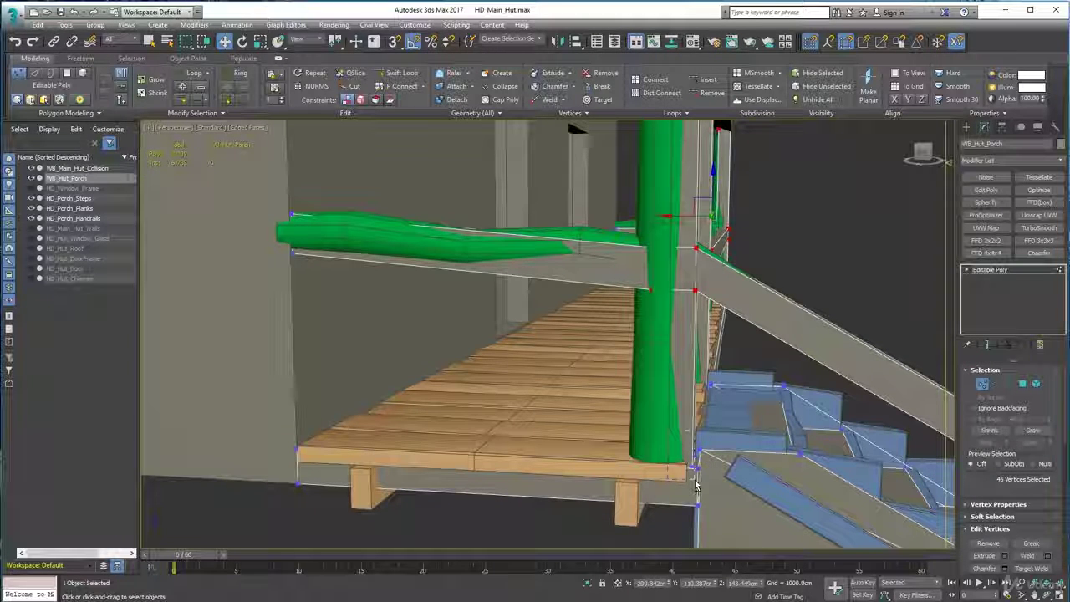
pyautogui.moveTo(715, 408)
pyautogui.keyDown('alt'); pyautogui.mouseDown(button='middle')
pyautogui.moveTo(727, 405)
pyautogui.moveTo(641, 424)
pyautogui.moveTo(577, 413)
pyautogui.moveTo(505, 293)
pyautogui.moveTo(555, 340)
pyautogui.mouseUp(button='middle'); pyautogui.keyUp('alt')
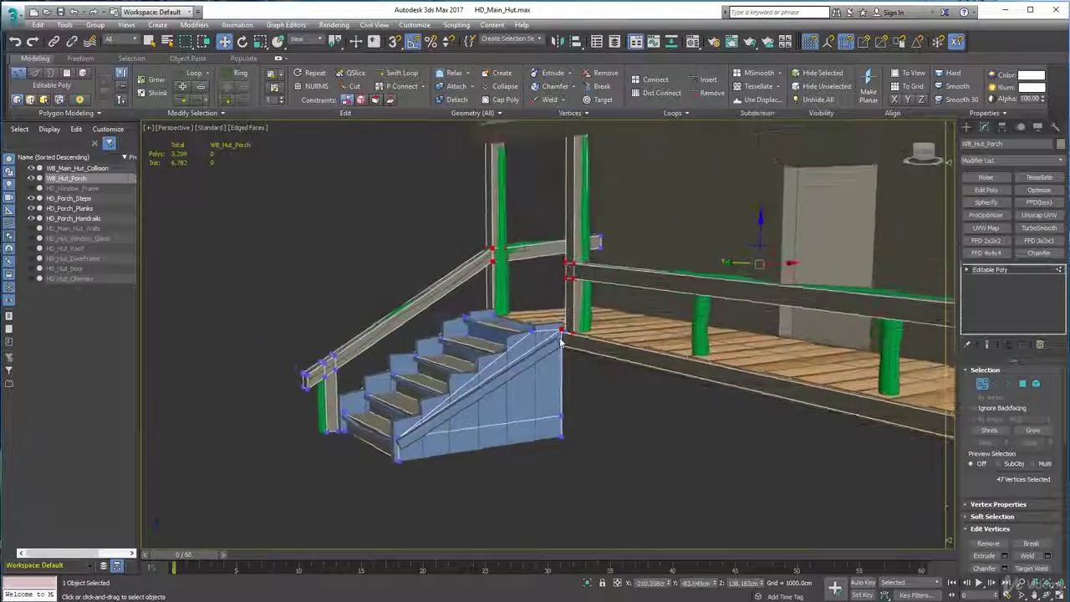
pyautogui.scroll(8, 560, 342)
pyautogui.moveTo(529, 269)
pyautogui.mouseDown()
pyautogui.moveTo(587, 333)
pyautogui.moveTo(607, 328)
pyautogui.mouseUp()
pyautogui.scroll(-8, 614, 423)
pyautogui.moveTo(801, 515); pyautogui.dragTo(505, 420, button='middle')
pyautogui.keyDown('alt'); pyautogui.moveTo(582, 453); pyautogui.dragTo(435, 500, button='middle'); pyautogui.keyUp('alt')
pyautogui.moveTo(328, 464); pyautogui.dragTo(385, 542)
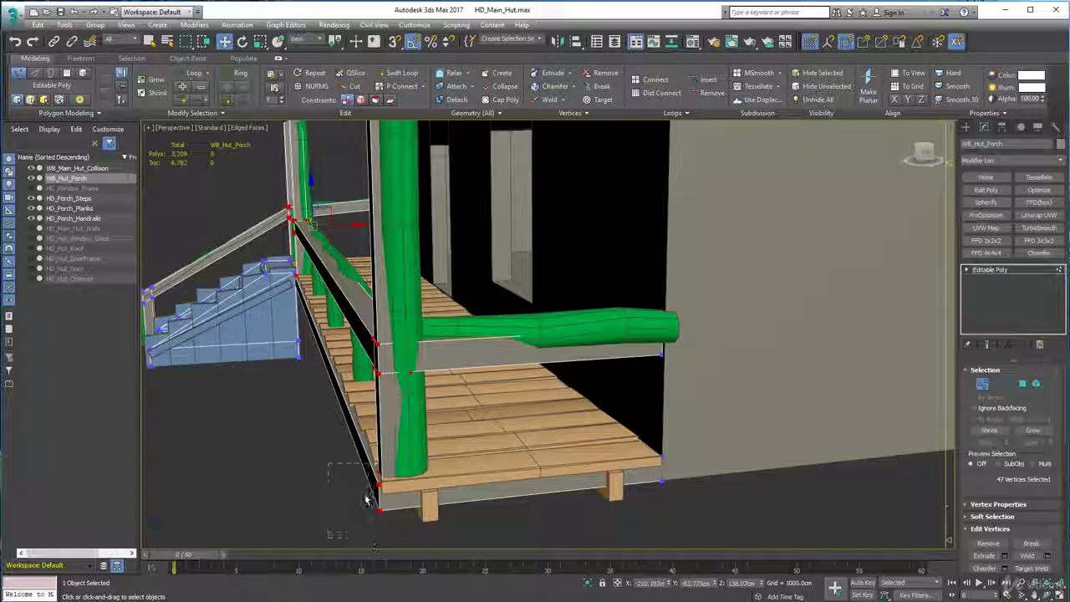
pyautogui.keyDown('alt'); pyautogui.moveTo(370, 487); pyautogui.dragTo(368, 481); pyautogui.keyUp('alt')
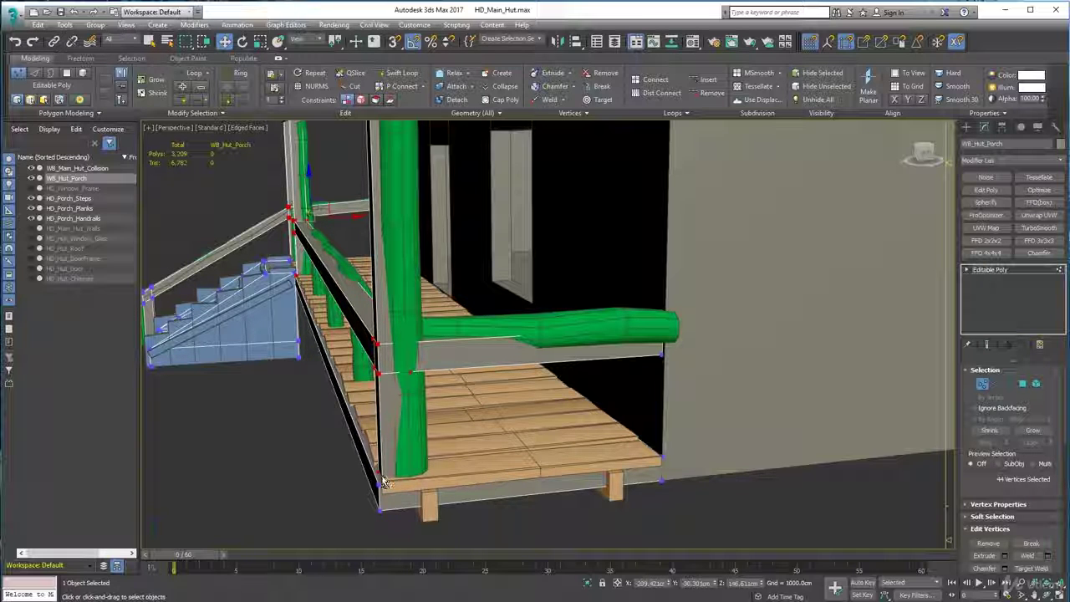
pyautogui.keyDown('alt'); pyautogui.click(383, 482); pyautogui.keyUp('alt')
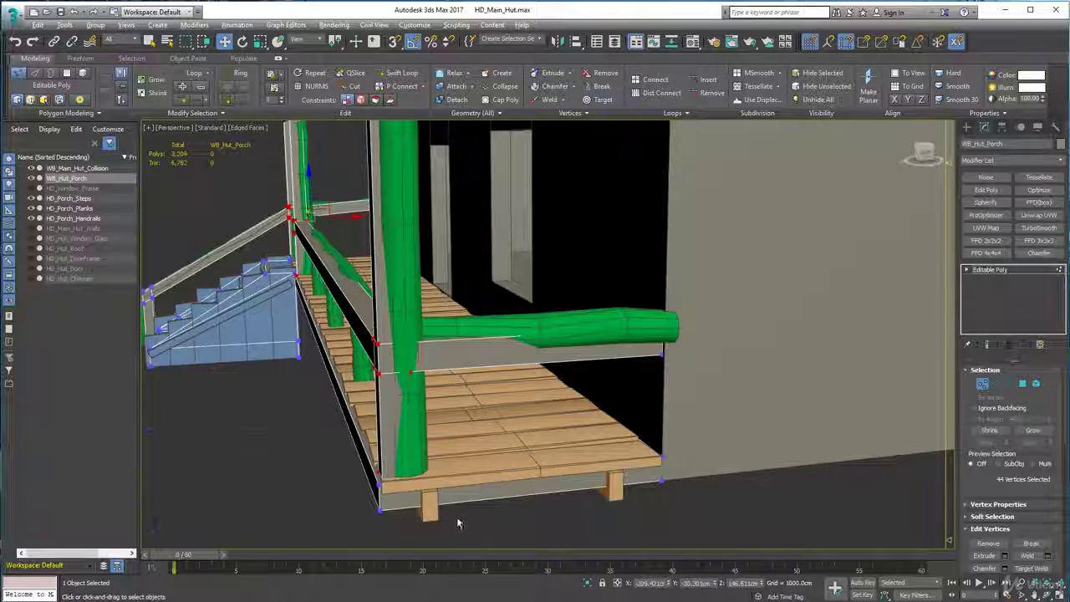
pyautogui.keyDown('alt'); pyautogui.moveTo(459, 521); pyautogui.dragTo(453, 479, button='middle'); pyautogui.keyUp('alt')
pyautogui.moveTo(443, 424); pyautogui.dragTo(487, 487, button='middle')
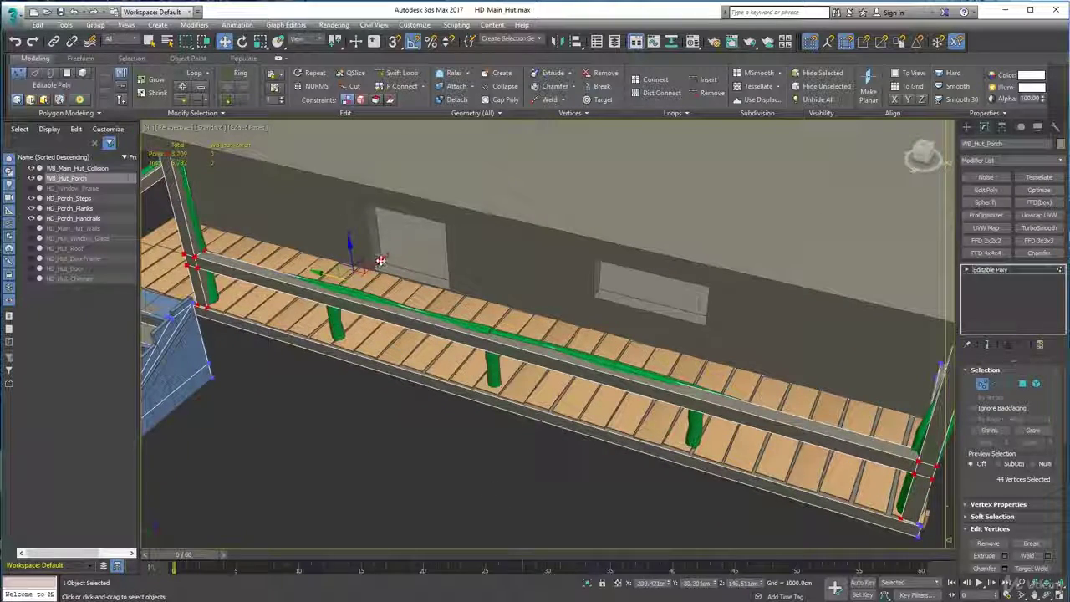
pyautogui.moveTo(378, 260); pyautogui.dragTo(381, 260)
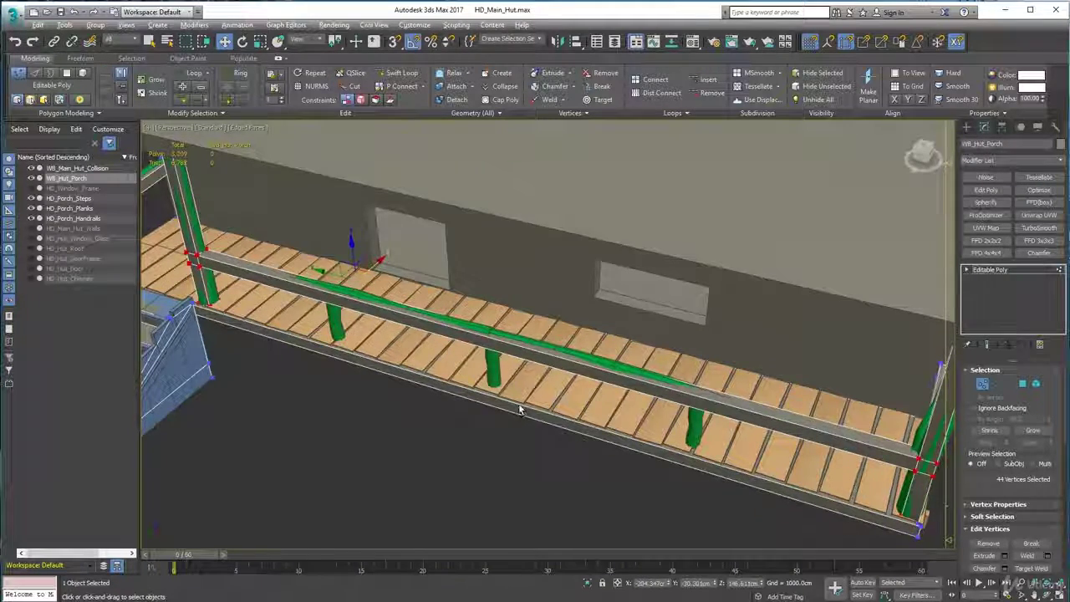
# Step: Raise the wall-end vertices of the side rail at the porch's far end to match the high-detail handrail
pyautogui.keyDown('alt'); pyautogui.moveTo(518, 409); pyautogui.dragTo(416, 405, button='middle'); pyautogui.keyUp('alt')
pyautogui.scroll(5, 494, 344)
pyautogui.moveTo(459, 238); pyautogui.dragTo(576, 332)
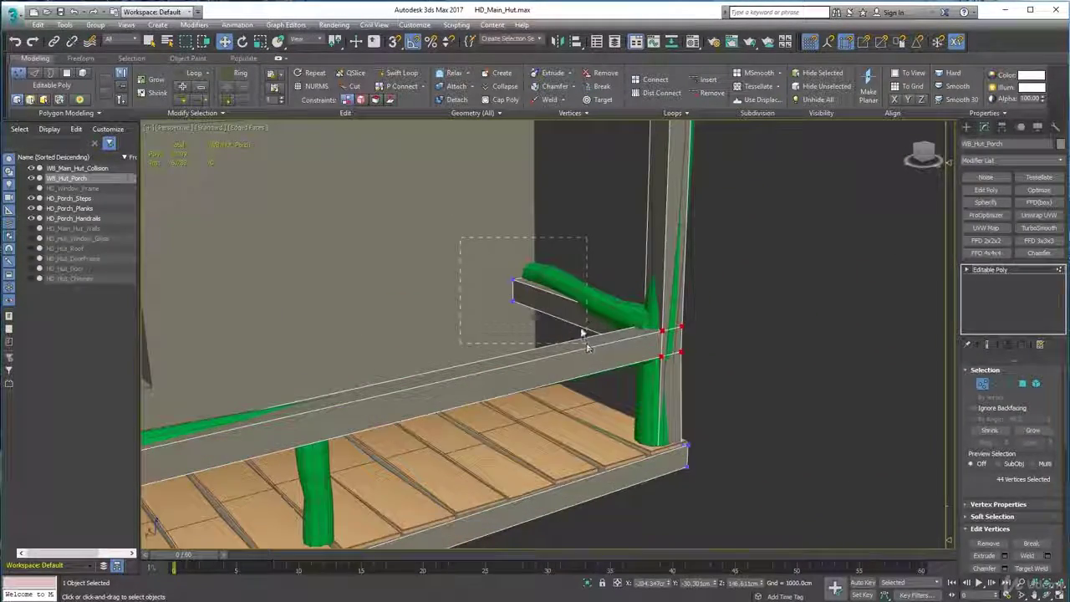
pyautogui.moveTo(521, 249); pyautogui.dragTo(521, 232)
# Step: Raise the front rail's vertices at the far corner post about 8 cm and move the post's base vertices about 5.6 cm along X toward the hut
pyautogui.keyDown('alt'); pyautogui.moveTo(544, 334); pyautogui.dragTo(680, 392, button='middle'); pyautogui.keyUp('alt')
pyautogui.moveTo(691, 390); pyautogui.dragTo(611, 285)
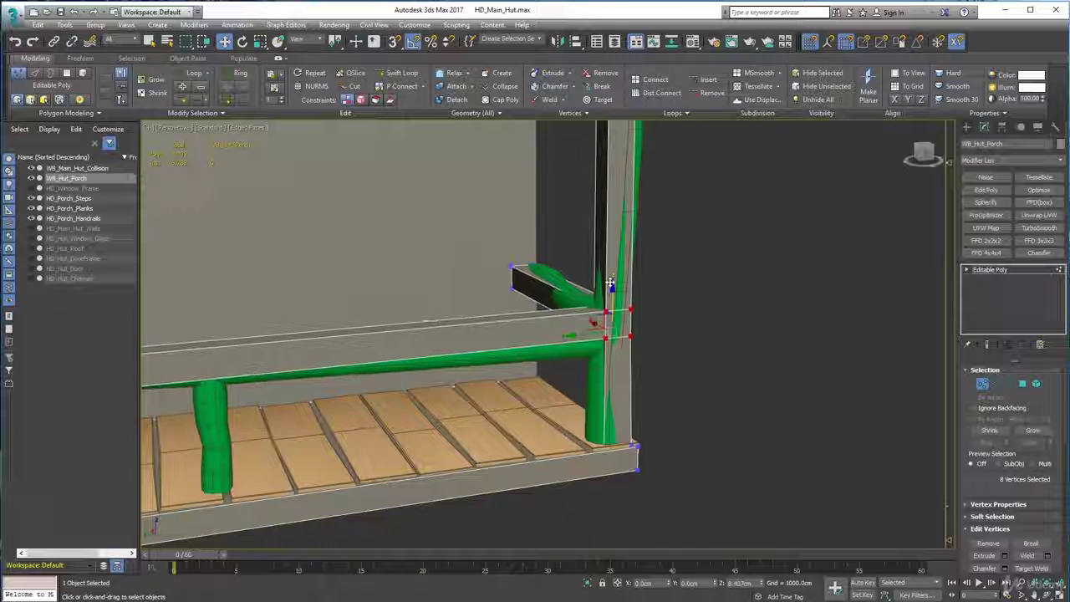
pyautogui.keyDown('alt'); pyautogui.moveTo(577, 368); pyautogui.dragTo(574, 311, button='middle'); pyautogui.keyUp('alt')
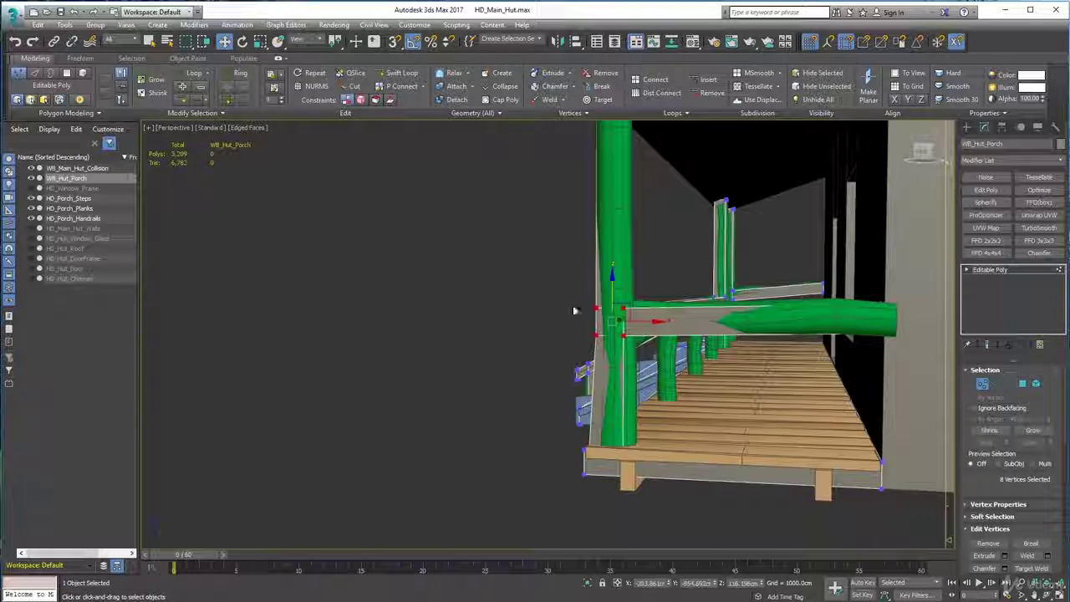
pyautogui.keyDown('alt'); pyautogui.moveTo(612, 280); pyautogui.dragTo(641, 462, button='middle'); pyautogui.keyUp('alt')
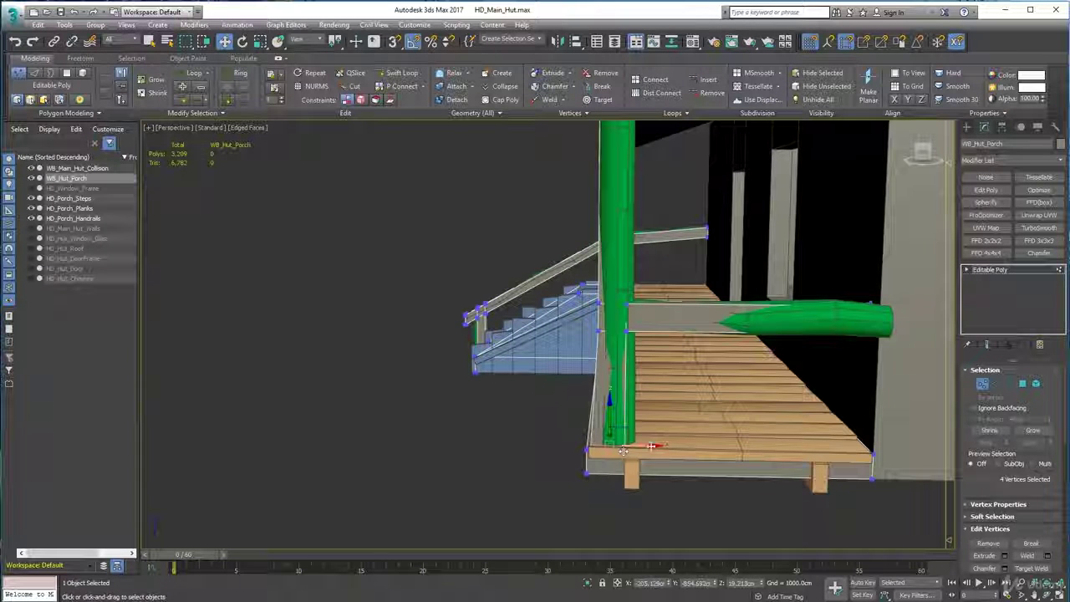
pyautogui.moveTo(659, 445); pyautogui.dragTo(662, 445)
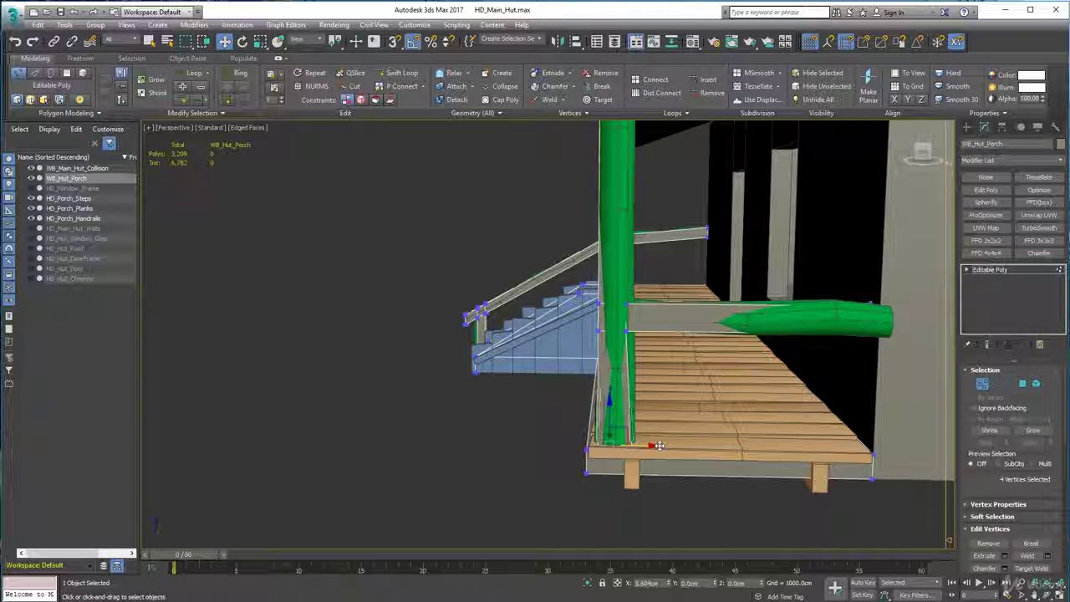
# Step: Raise the two upper floor vertices at the porch's far end about 1.5 cm toward the top of the high-detail planks
pyautogui.keyDown('alt'); pyautogui.moveTo(758, 386); pyautogui.dragTo(783, 388, button='middle'); pyautogui.keyUp('alt')
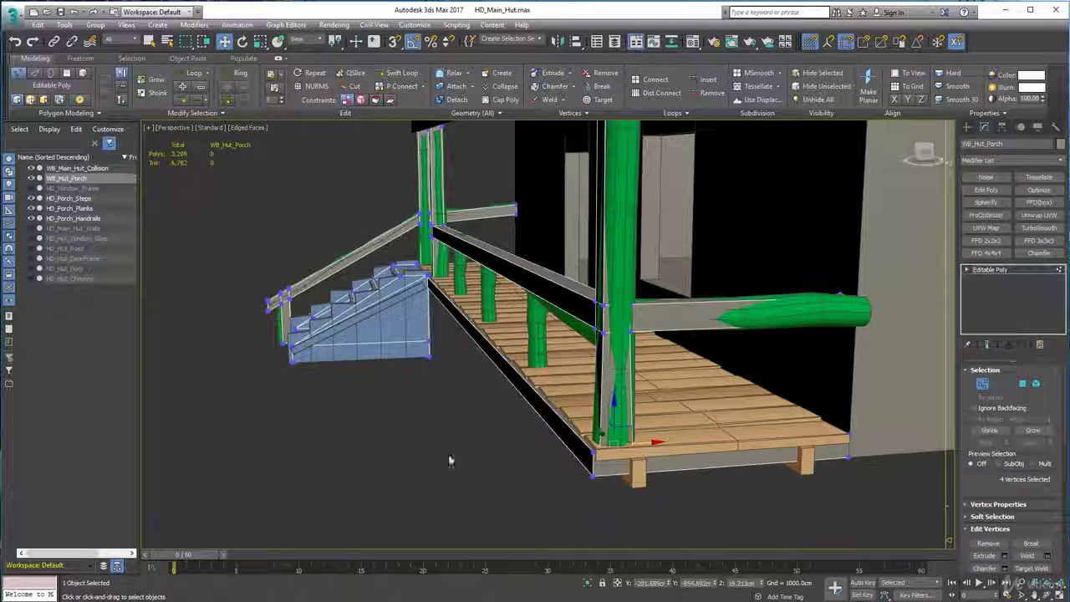
pyautogui.keyDown('alt'); pyautogui.moveTo(450, 460); pyautogui.dragTo(488, 421, button='middle'); pyautogui.keyUp('alt')
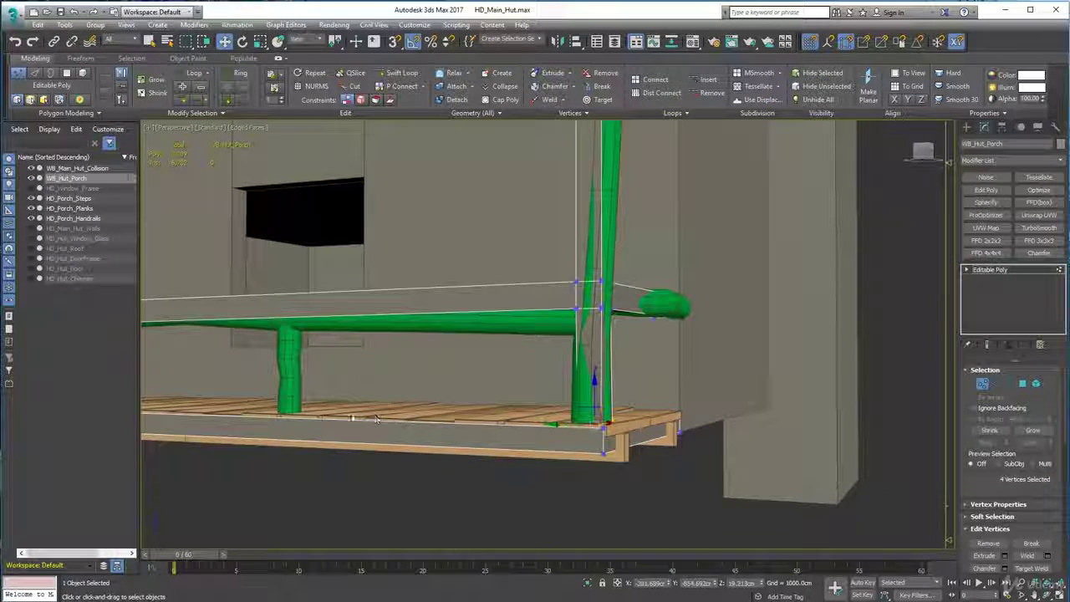
pyautogui.click(679, 412)
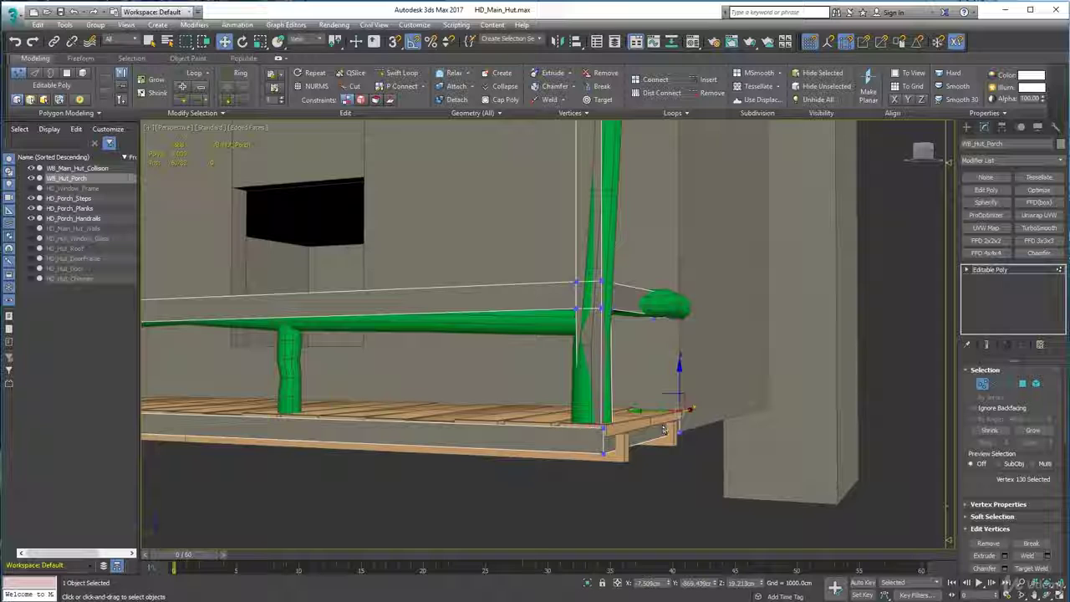
pyautogui.moveTo(645, 381); pyautogui.dragTo(645, 379)
# Step: Raise the four upper floor vertices at the steps end of WB_Hut_Porch about 3 cm to match the planks, excluding the lower vertex
pyautogui.moveTo(281, 464); pyautogui.dragTo(639, 394, button='middle')
pyautogui.scroll(4, 552, 461)
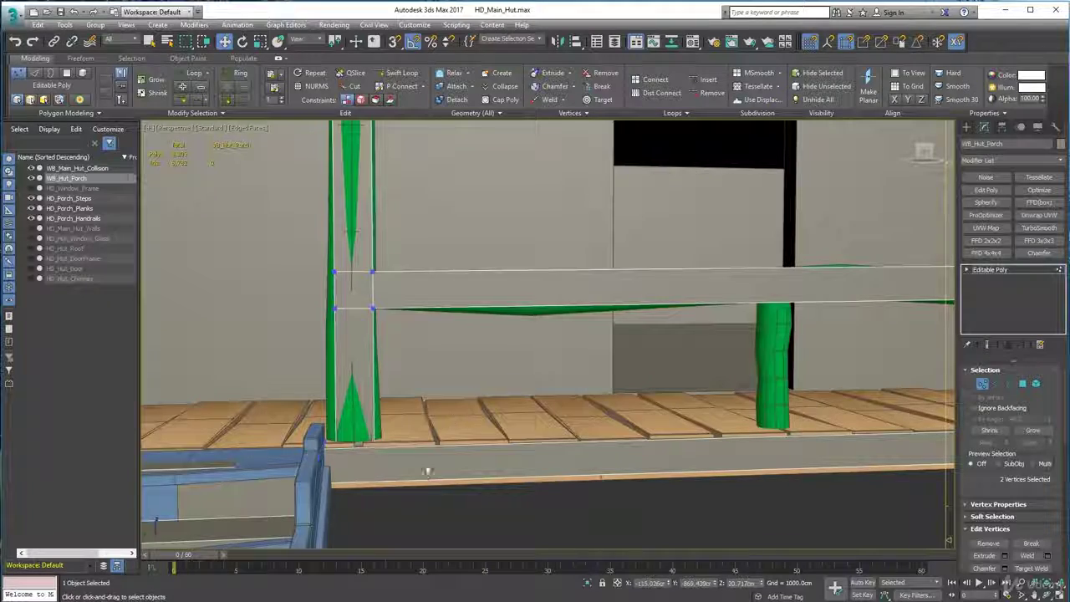
pyautogui.keyDown('alt'); pyautogui.moveTo(425, 471); pyautogui.dragTo(391, 471, button='middle'); pyautogui.keyUp('alt')
pyautogui.scroll(4, 401, 488)
pyautogui.scroll(-3, 389, 483)
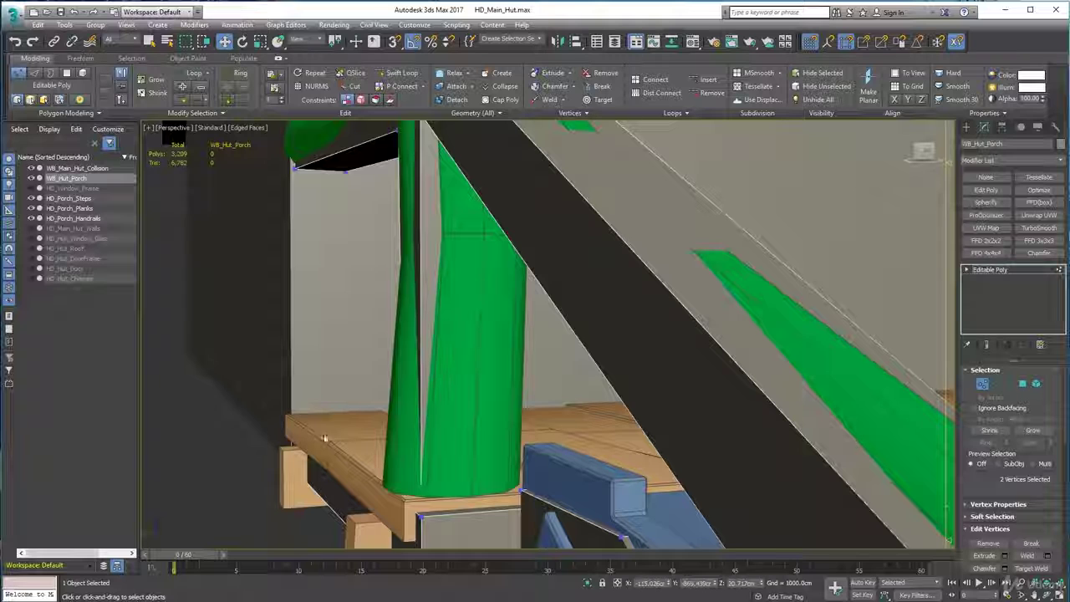
pyautogui.moveTo(432, 524); pyautogui.dragTo(432, 525)
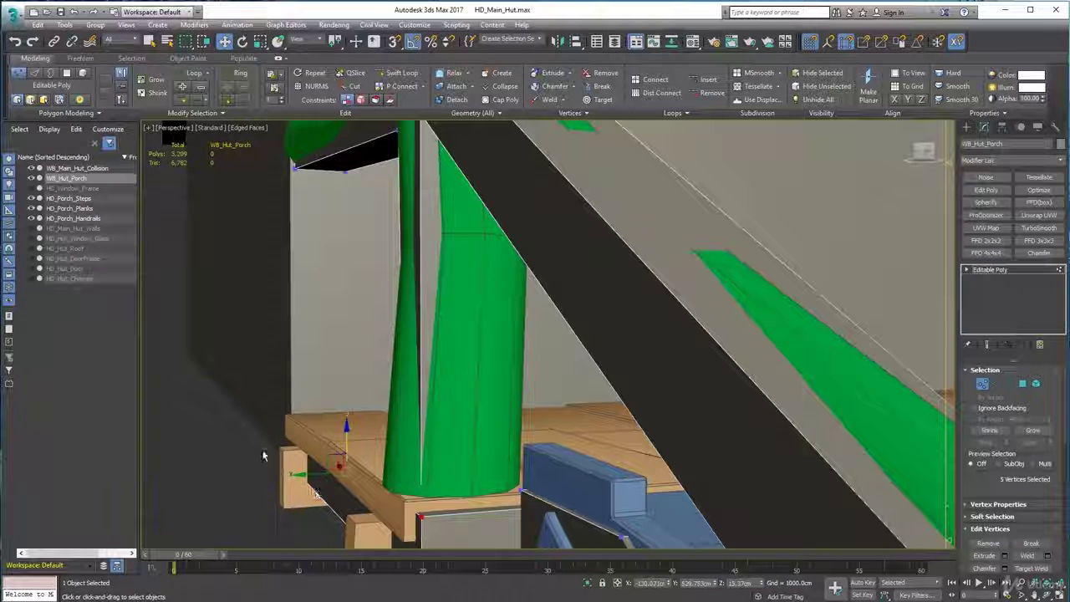
pyautogui.keyDown('alt'); pyautogui.moveTo(328, 504); pyautogui.dragTo(330, 505); pyautogui.keyUp('alt')
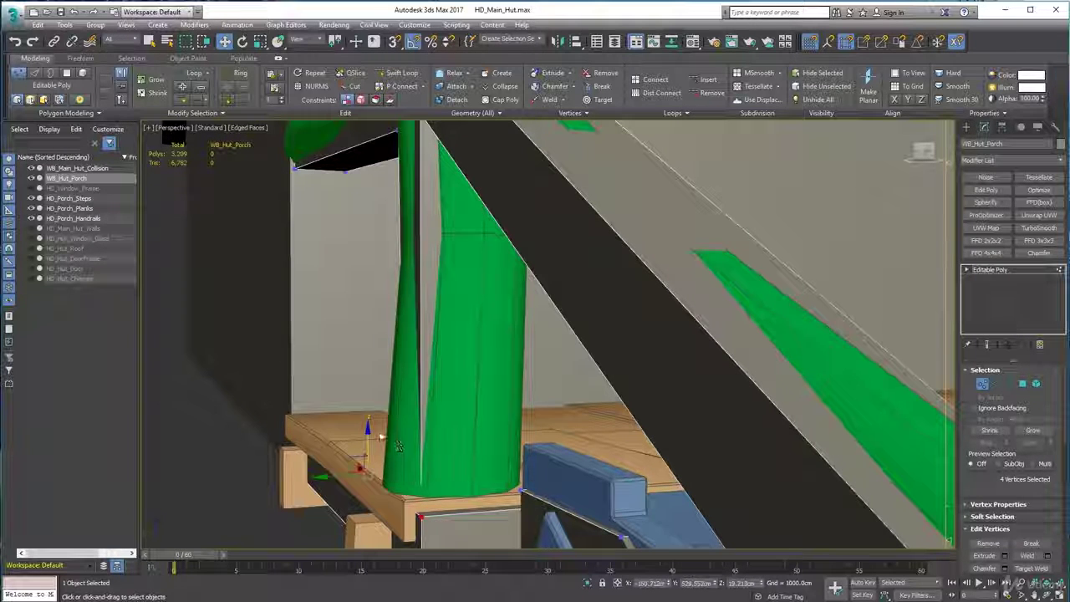
pyautogui.moveTo(368, 429); pyautogui.dragTo(370, 423)
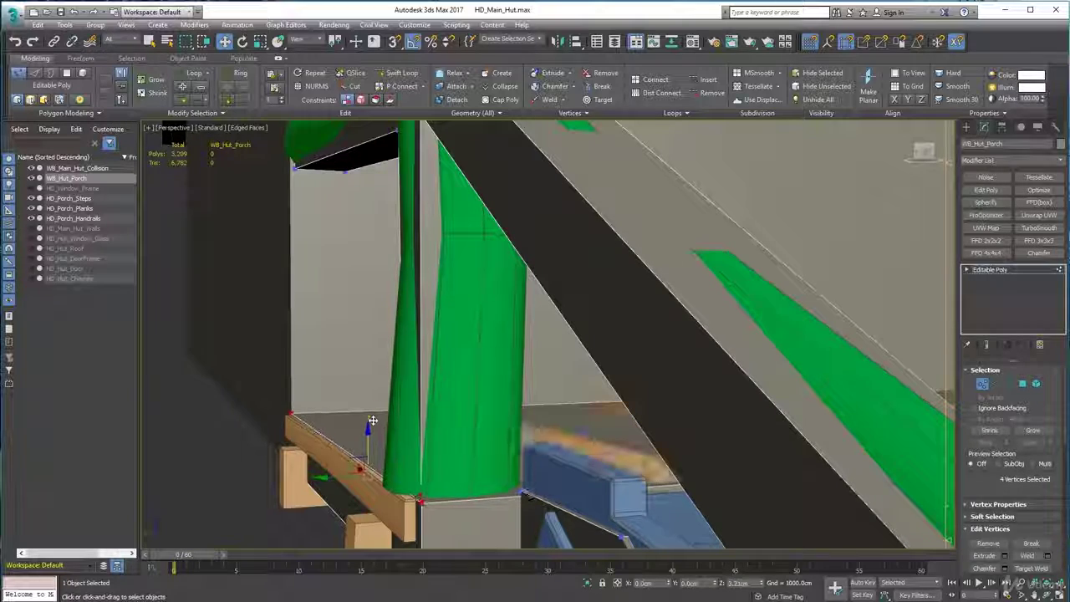
# Step: Add an edge loop down the middle of WB_Hut_Porch's steps with Swift Loop, then clear the vertex selection
pyautogui.scroll(-5, 535, 422)
pyautogui.keyDown('alt'); pyautogui.moveTo(699, 377); pyautogui.dragTo(308, 418, button='middle'); pyautogui.keyUp('alt')
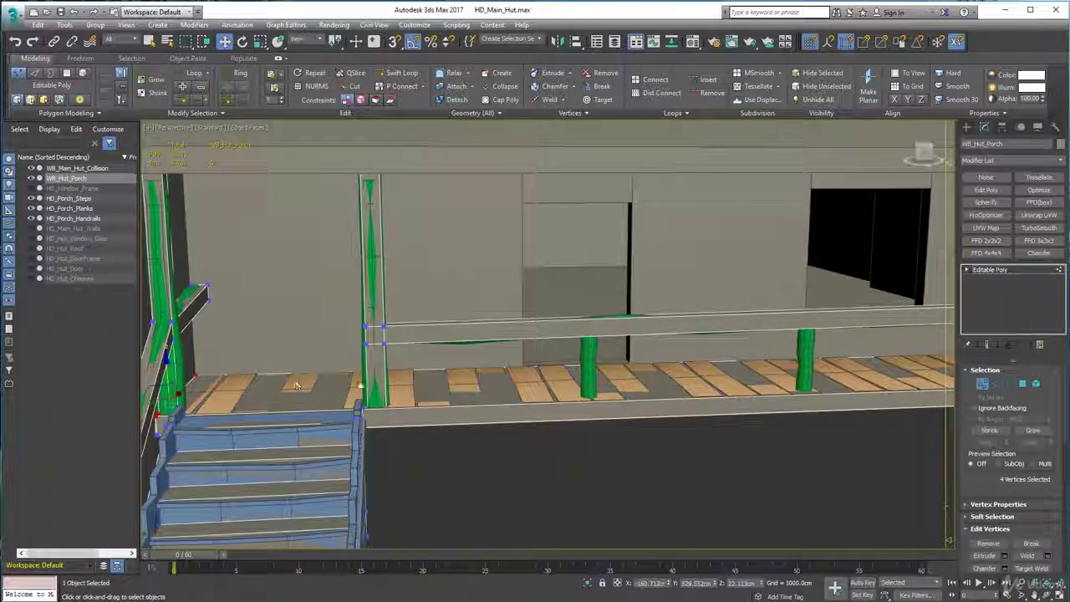
pyautogui.keyDown('alt'); pyautogui.moveTo(894, 429); pyautogui.dragTo(854, 374, button='middle'); pyautogui.keyUp('alt')
pyautogui.moveTo(854, 375); pyautogui.dragTo(996, 299, button='middle')
pyautogui.keyDown('alt'); pyautogui.moveTo(610, 375); pyautogui.dragTo(559, 373, button='middle'); pyautogui.keyUp('alt')
pyautogui.moveTo(559, 373); pyautogui.dragTo(702, 295, button='middle')
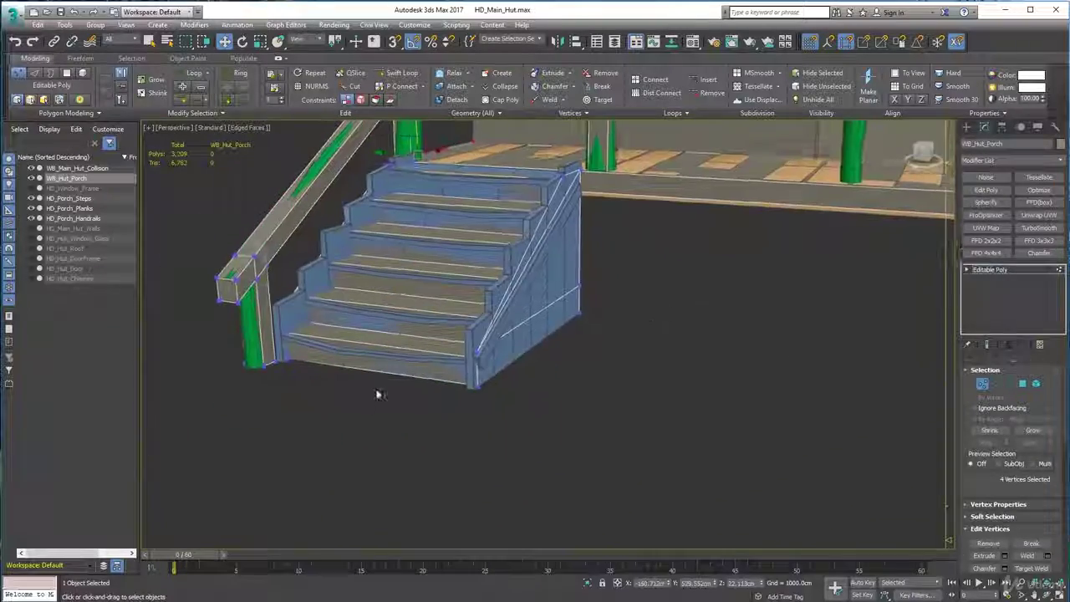
pyautogui.scroll(3, 462, 352)
pyautogui.scroll(2, 462, 352)
pyautogui.keyDown('alt'); pyautogui.moveTo(440, 370); pyautogui.dragTo(485, 390, button='middle'); pyautogui.keyUp('alt')
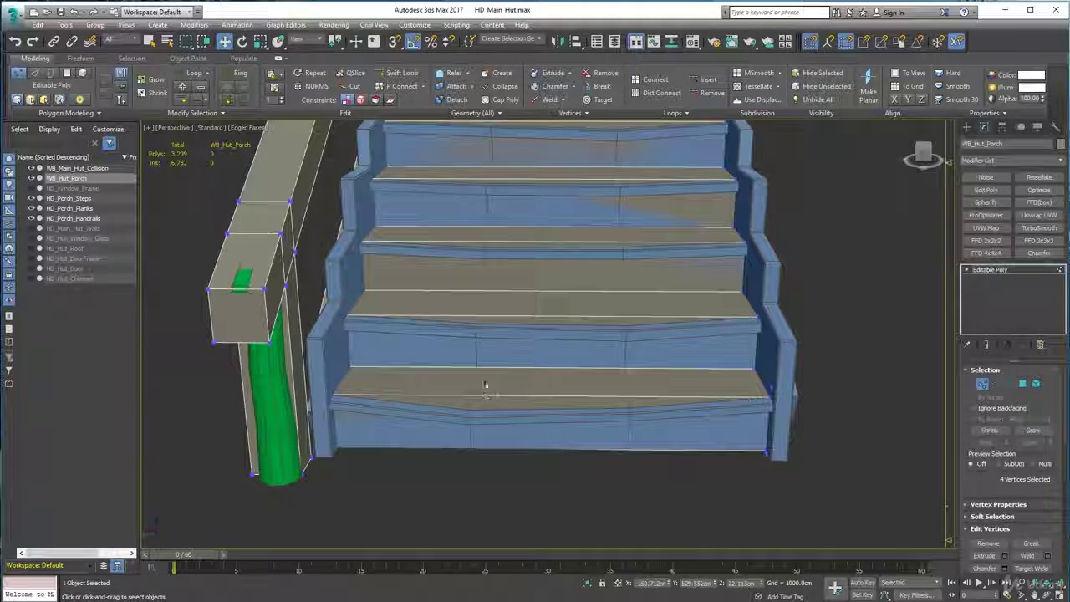
pyautogui.keyDown('alt'); pyautogui.moveTo(551, 147); pyautogui.dragTo(577, 289, button='middle'); pyautogui.keyUp('alt')
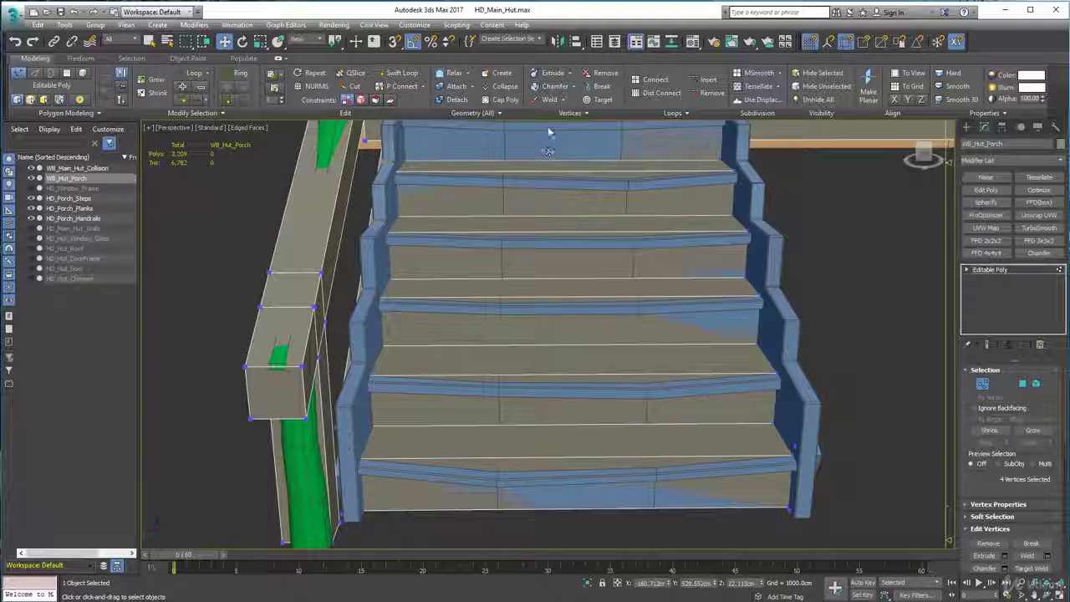
pyautogui.keyDown('alt'); pyautogui.moveTo(549, 133); pyautogui.dragTo(550, 178, button='middle'); pyautogui.keyUp('alt')
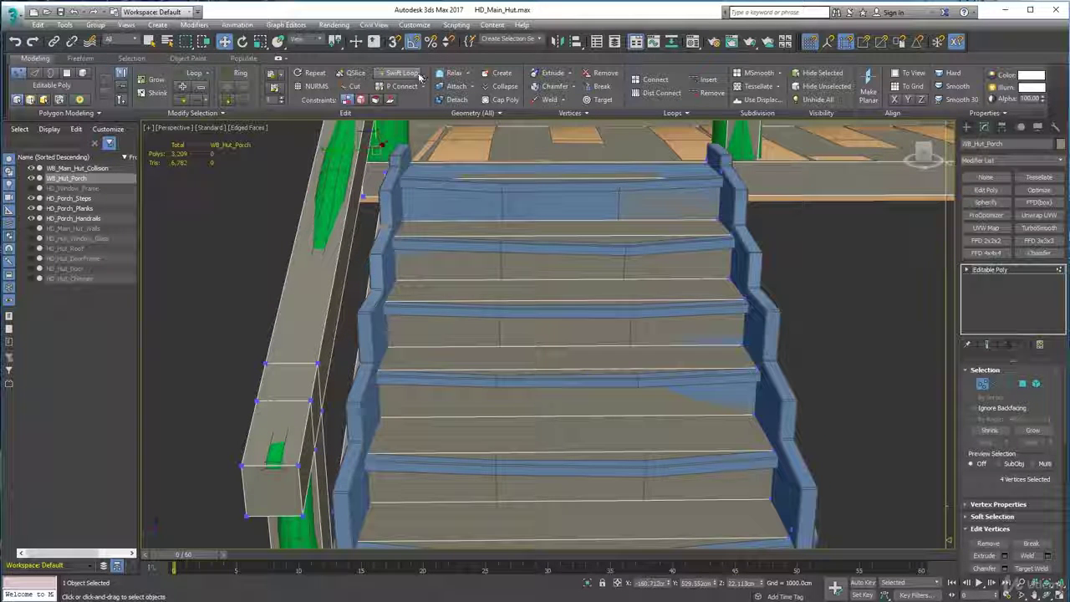
pyautogui.click(418, 74)
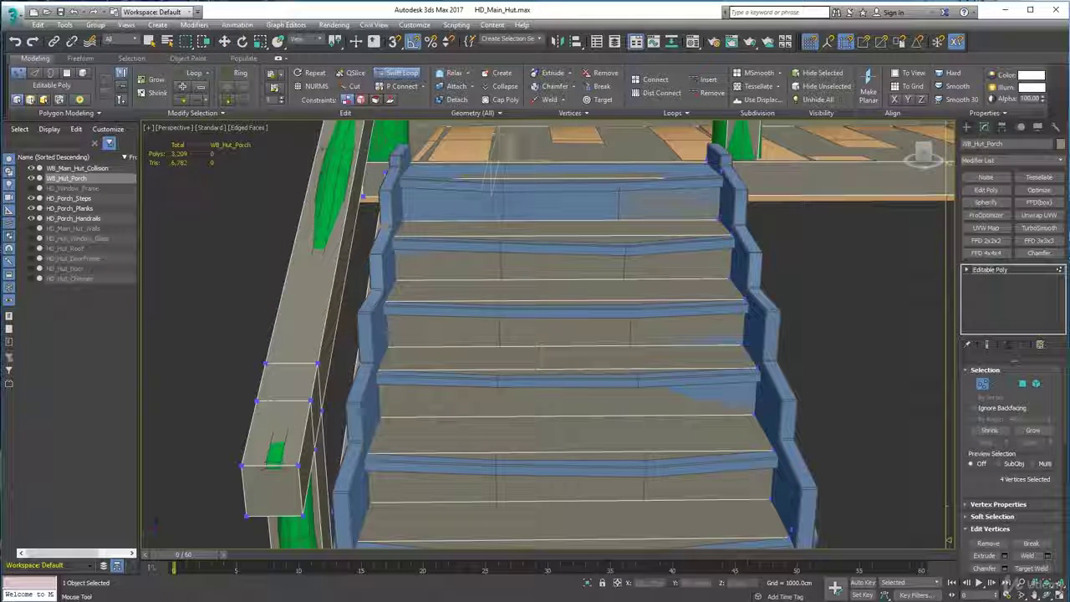
pyautogui.click(562, 177)
pyautogui.press('w')
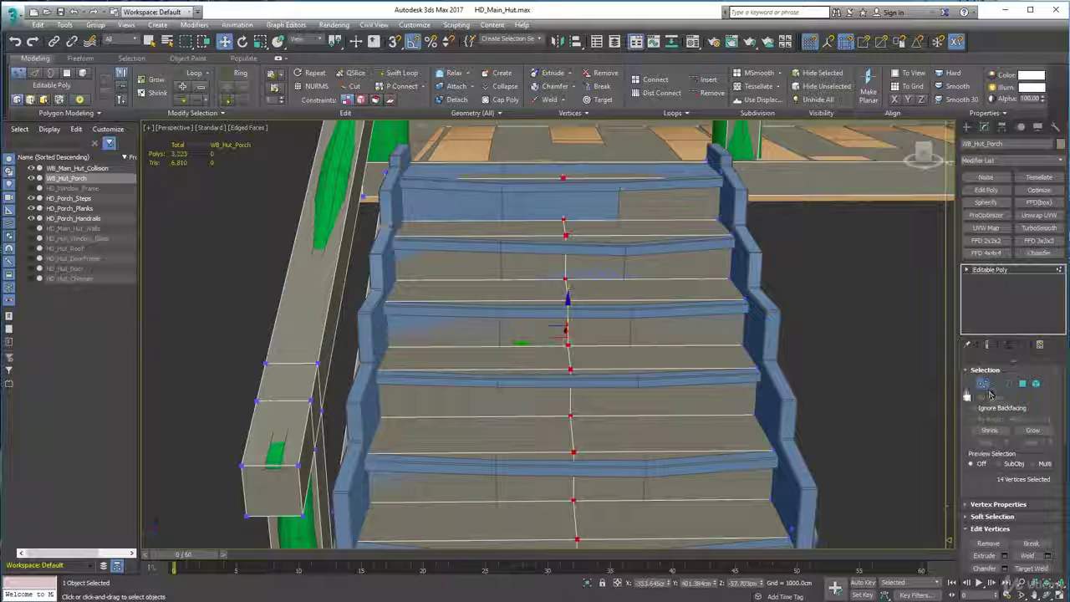
pyautogui.click(539, 449)
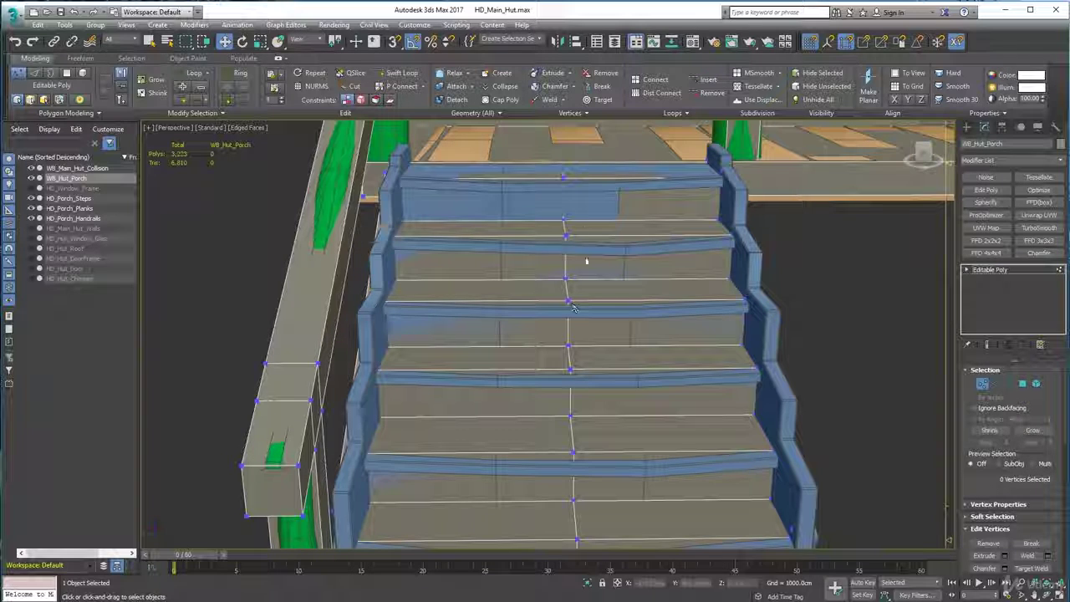
# Step: Lower the centre vertices of the two lowest step treads along Z to follow the sag of the high-detail steps
pyautogui.moveTo(625, 485); pyautogui.dragTo(572, 351, button='middle')
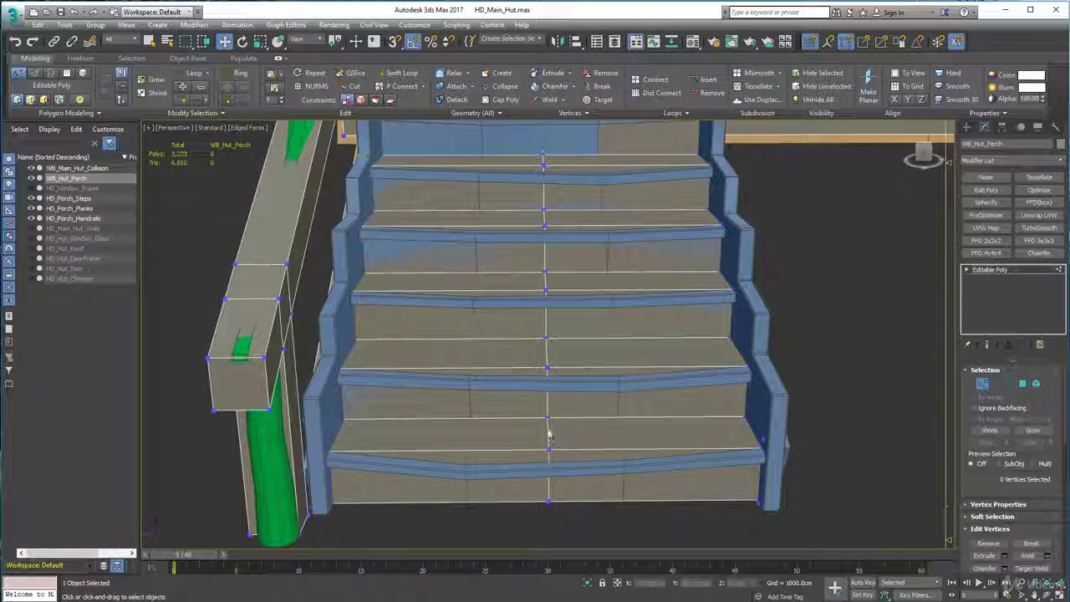
pyautogui.click(548, 449)
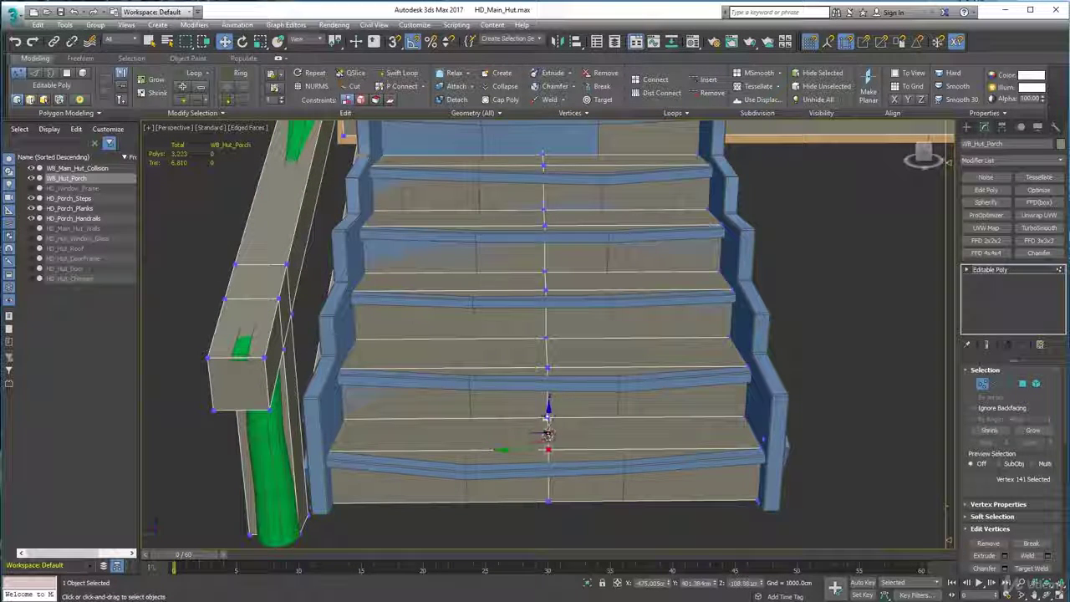
pyautogui.keyDown('ctrl'); pyautogui.click(549, 393); pyautogui.keyUp('ctrl')
pyautogui.moveTo(549, 394)
pyautogui.mouseDown()
pyautogui.moveTo(551, 404)
pyautogui.moveTo(554, 388)
pyautogui.mouseUp()
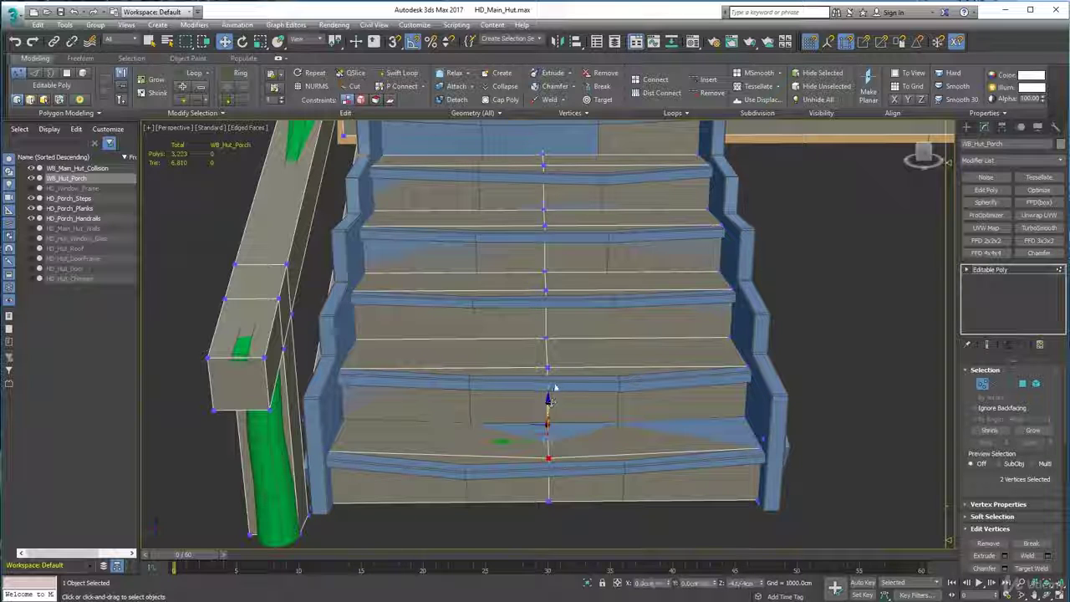
pyautogui.click(548, 340)
pyautogui.keyDown('ctrl'); pyautogui.click(546, 366); pyautogui.keyUp('ctrl')
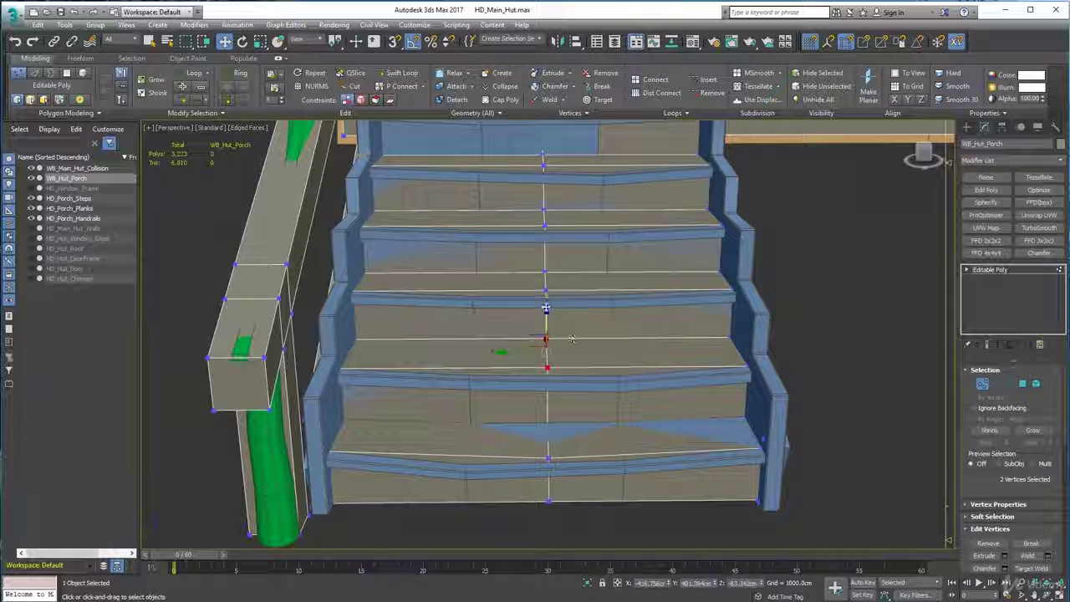
pyautogui.moveTo(546, 308); pyautogui.dragTo(546, 313)
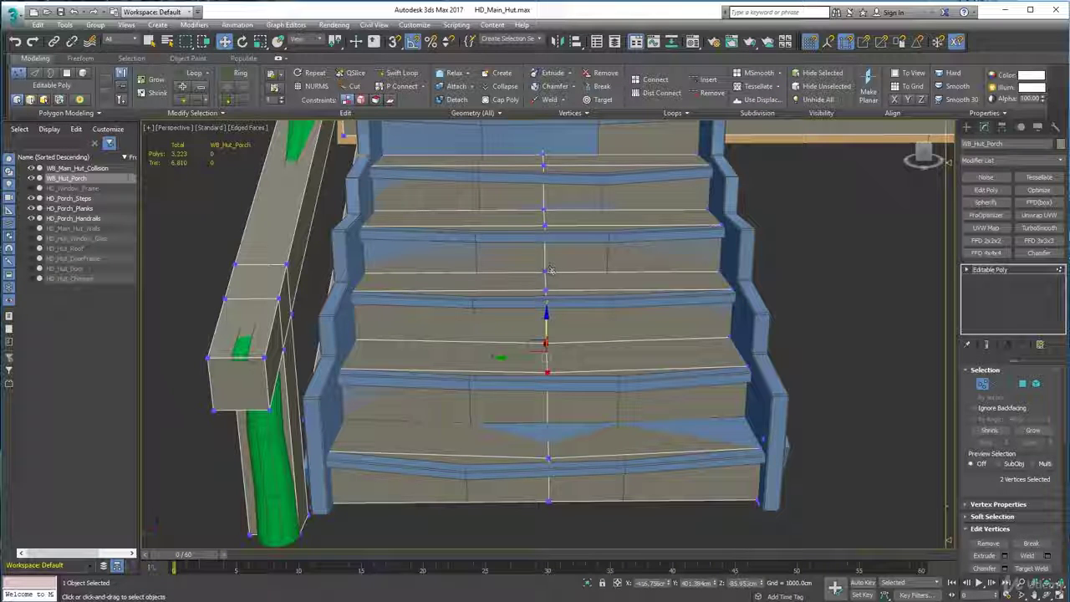
# Step: Lower the centre vertices of the next three treads up the staircase to match HD_Porch_Steps, and leave vertex editing
pyautogui.click(543, 269)
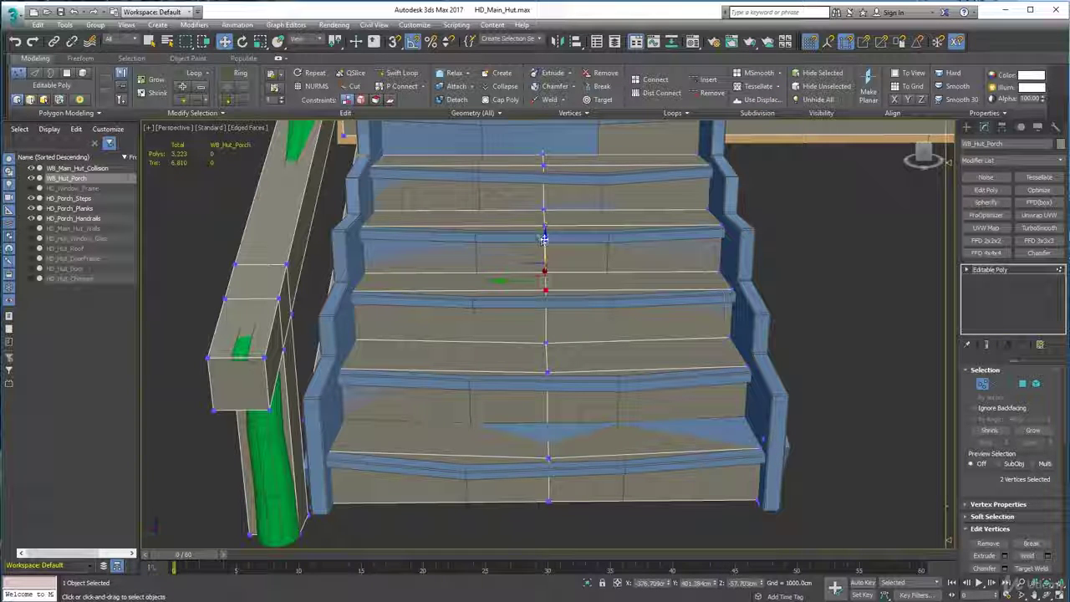
pyautogui.keyDown('alt'); pyautogui.moveTo(543, 240); pyautogui.dragTo(550, 316, button='middle'); pyautogui.keyUp('alt')
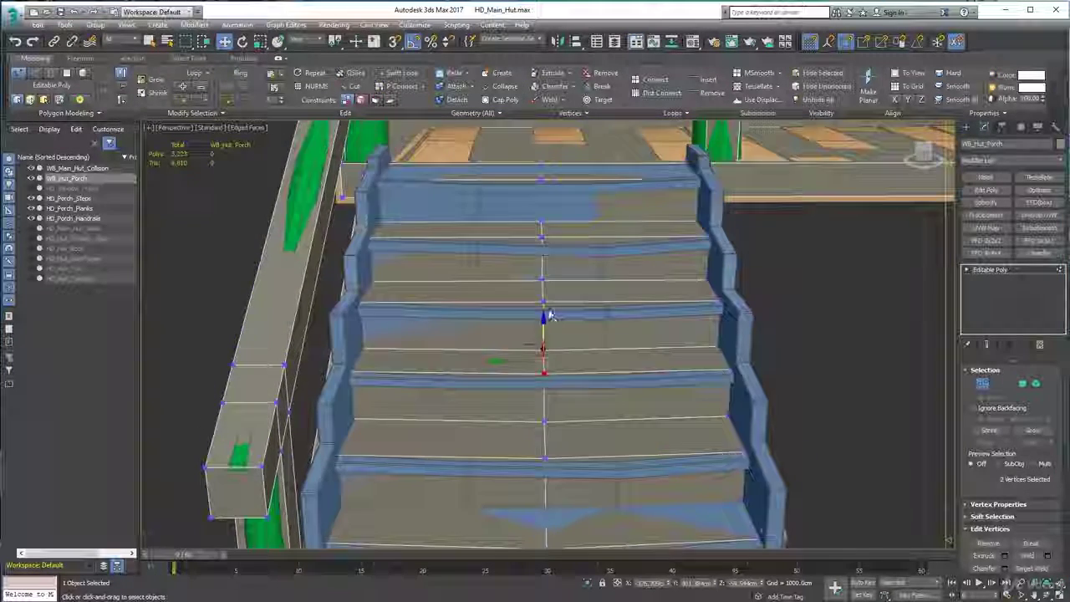
pyautogui.hotkey('shift', 'z')
pyautogui.click(538, 266)
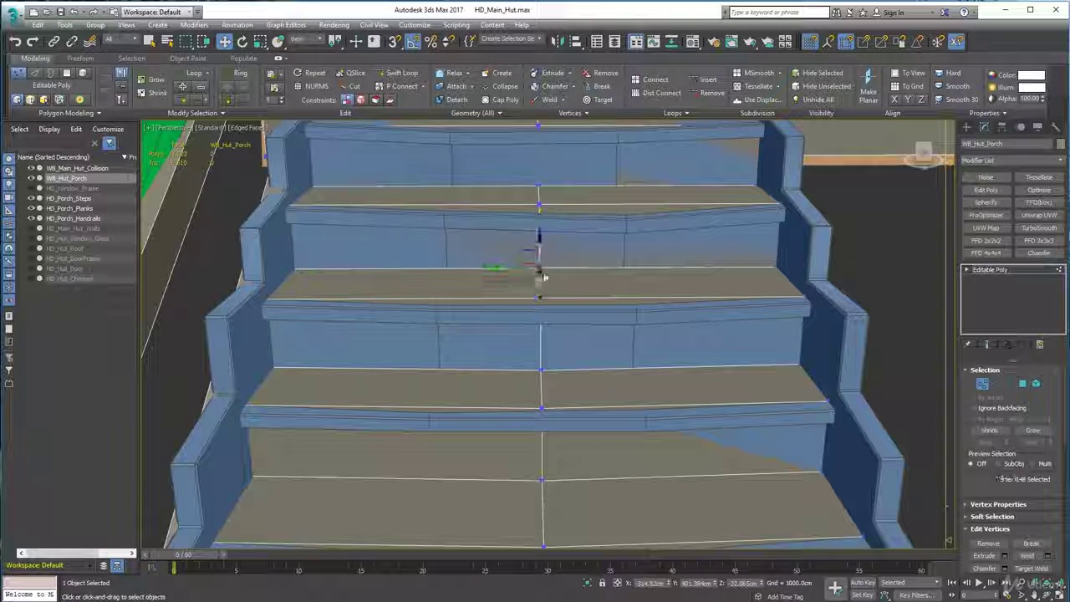
pyautogui.keyDown('ctrl'); pyautogui.click(540, 302); pyautogui.keyUp('ctrl')
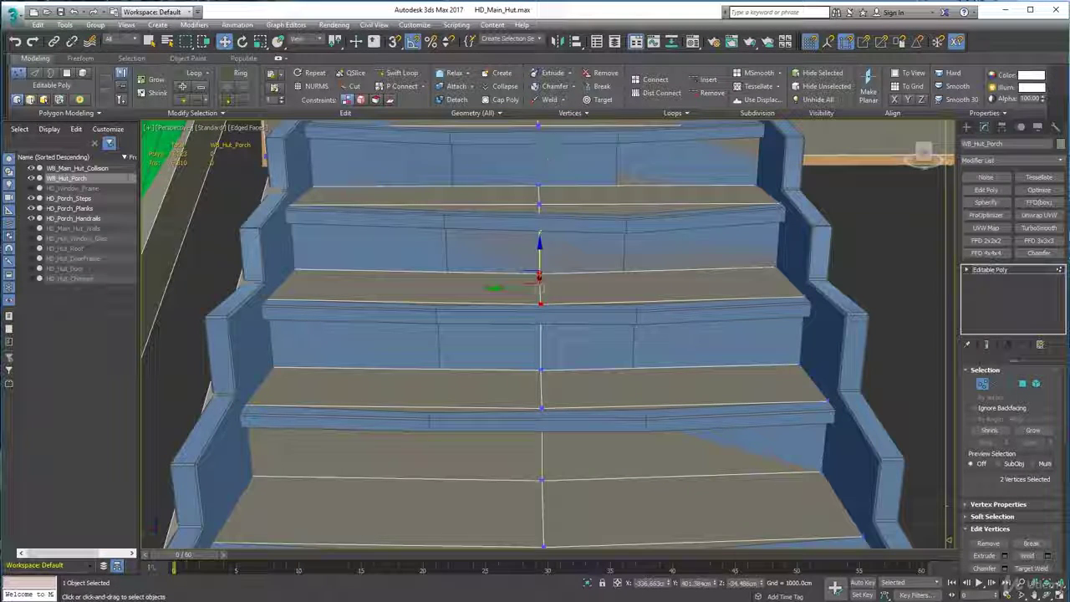
pyautogui.keyDown('ctrl'); pyautogui.click(538, 180); pyautogui.keyUp('ctrl')
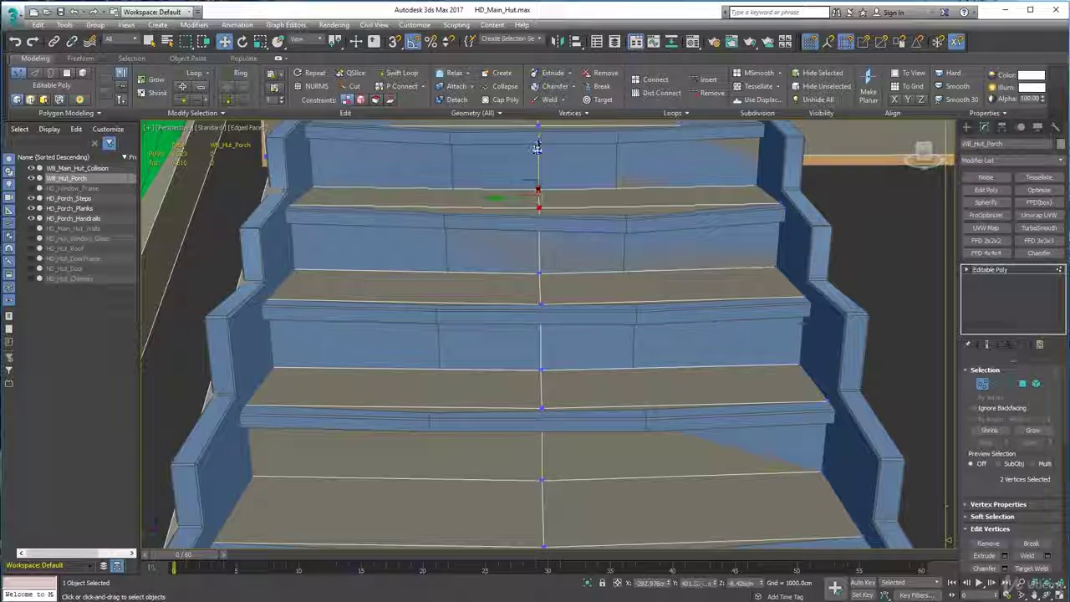
pyautogui.moveTo(572, 150); pyautogui.dragTo(574, 242, button='middle')
pyautogui.scroll(-6, 585, 276)
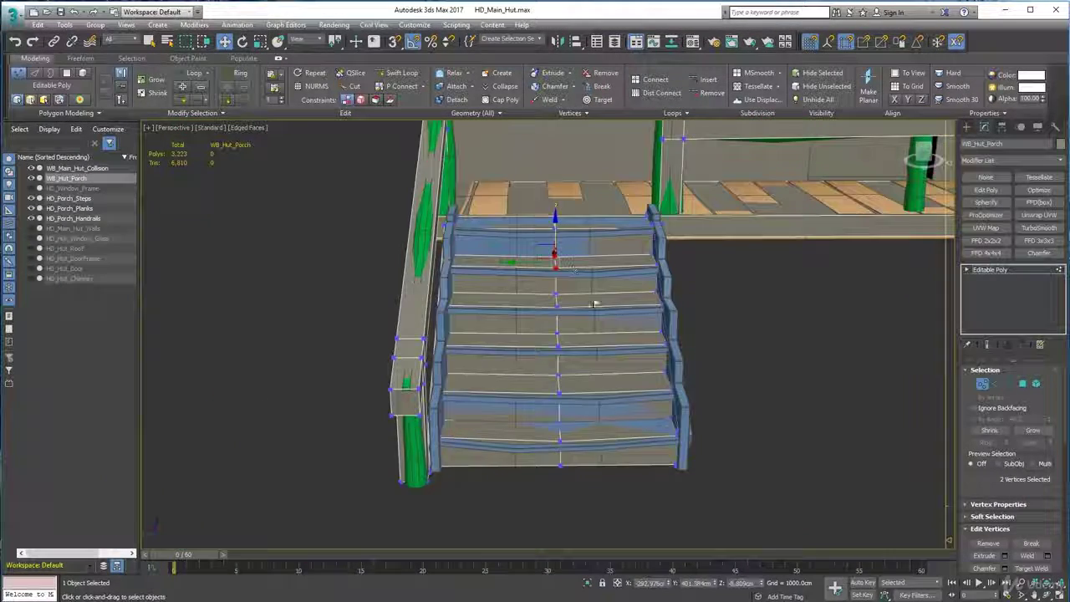
pyautogui.click(987, 382)
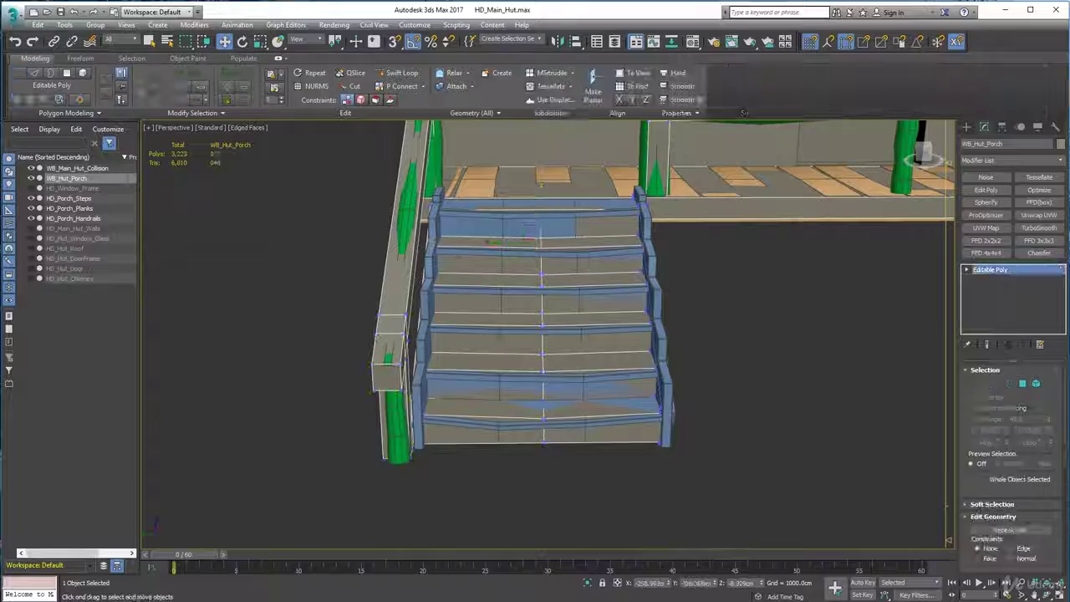
# Step: Examine how closely the white-box steps follow HD_Porch_Steps from the handrail side, the front and the open side
pyautogui.keyDown('alt'); pyautogui.moveTo(615, 418); pyautogui.dragTo(661, 427, button='middle'); pyautogui.keyUp('alt')
pyautogui.scroll(5, 600, 412)
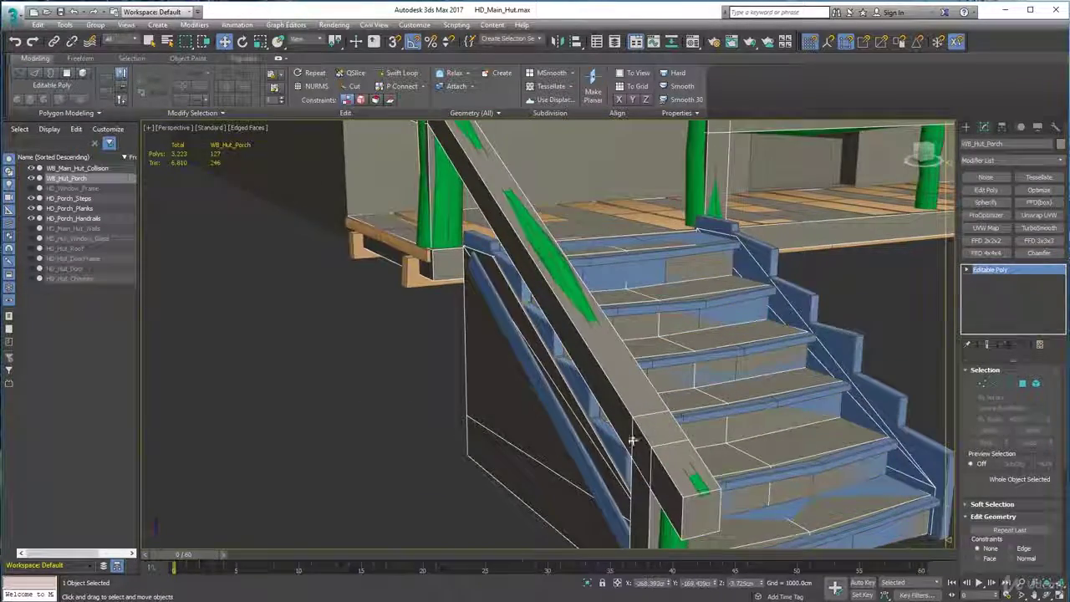
pyautogui.scroll(-4, 652, 418)
pyautogui.keyDown('alt'); pyautogui.moveTo(820, 390); pyautogui.dragTo(619, 425, button='middle'); pyautogui.keyUp('alt')
pyautogui.scroll(3, 654, 391)
pyautogui.keyDown('alt'); pyautogui.moveTo(655, 391); pyautogui.dragTo(657, 287, button='middle'); pyautogui.keyUp('alt')
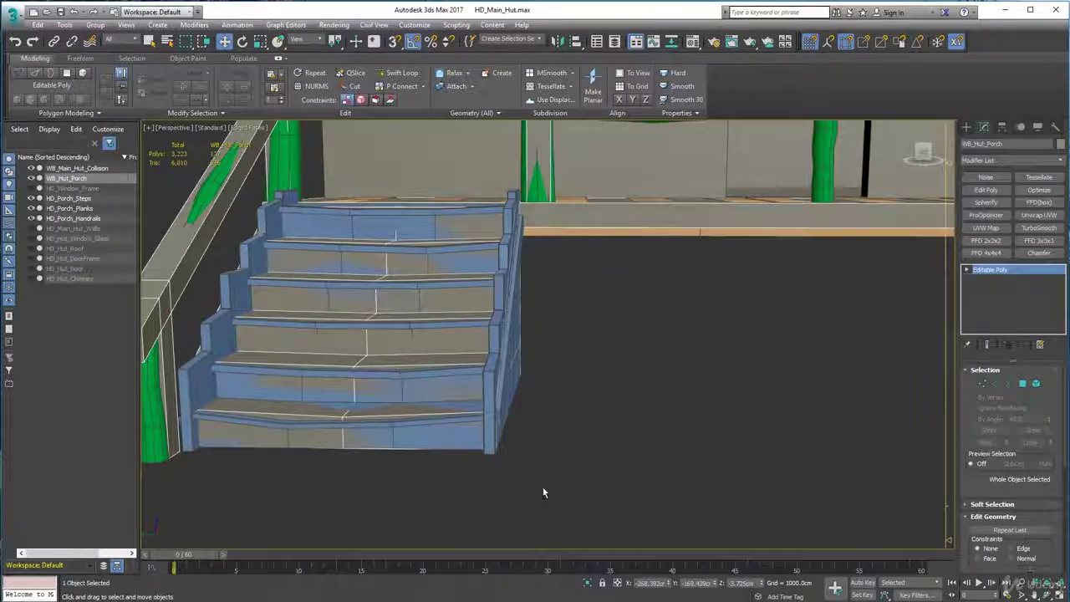
pyautogui.keyDown('alt'); pyautogui.moveTo(544, 494); pyautogui.dragTo(550, 490, button='middle'); pyautogui.keyUp('alt')
pyautogui.moveTo(474, 223); pyautogui.dragTo(549, 275)
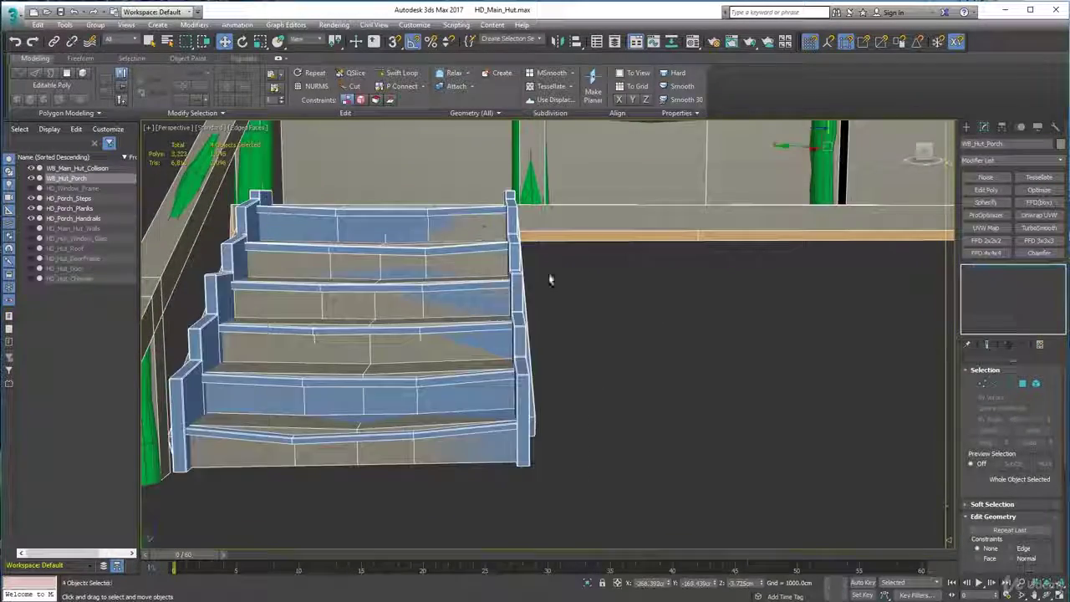
pyautogui.keyDown('alt'); pyautogui.moveTo(549, 275); pyautogui.dragTo(580, 382, button='middle'); pyautogui.keyUp('alt')
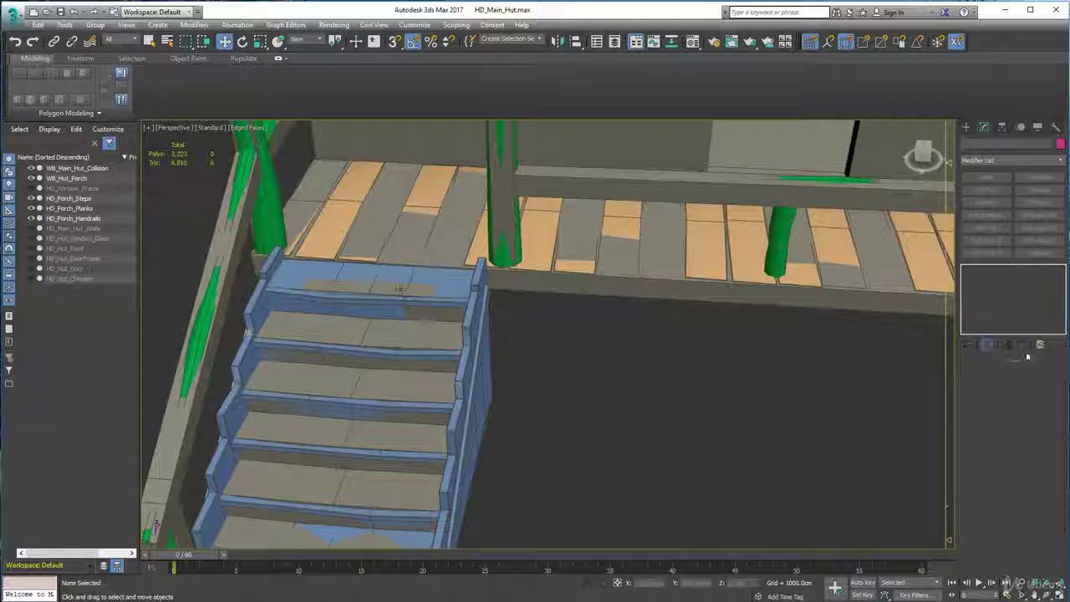
pyautogui.click(449, 304)
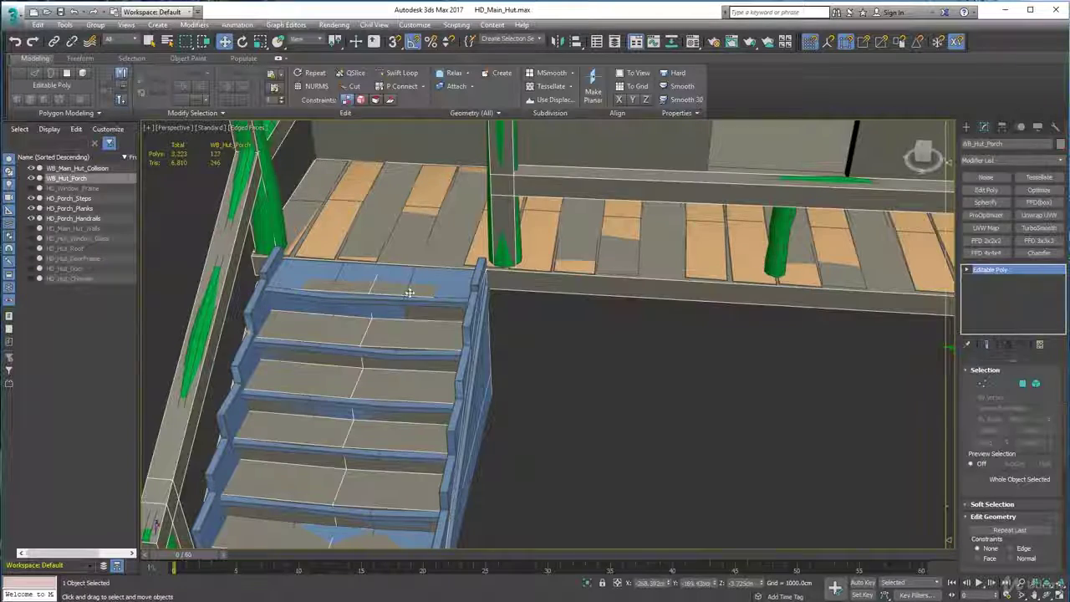
# Step: Nudge the vertices on the open side of WB_Hut_Porch's steps slightly along Y to fit HD_Porch_Steps, then clear the selection
pyautogui.click(984, 384)
pyautogui.keyDown('alt'); pyautogui.moveTo(586, 403); pyautogui.dragTo(641, 307, button='middle'); pyautogui.keyUp('alt')
pyautogui.keyDown('alt'); pyautogui.moveTo(579, 434); pyautogui.dragTo(595, 452, button='middle'); pyautogui.keyUp('alt')
pyautogui.moveTo(570, 483); pyautogui.dragTo(476, 332)
pyautogui.moveTo(462, 183); pyautogui.dragTo(461, 182)
pyautogui.keyDown('alt'); pyautogui.moveTo(592, 291); pyautogui.dragTo(471, 270, button='middle'); pyautogui.keyUp('alt')
pyautogui.moveTo(459, 263); pyautogui.dragTo(458, 261)
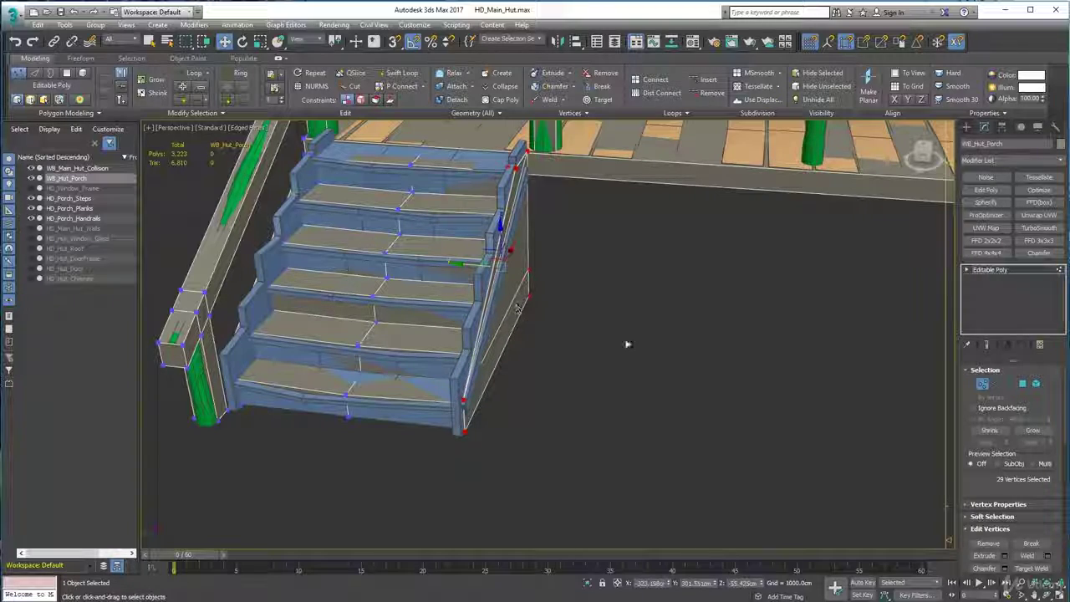
pyautogui.keyDown('alt'); pyautogui.moveTo(504, 351); pyautogui.dragTo(451, 353, button='middle'); pyautogui.keyUp('alt')
pyautogui.click(411, 394)
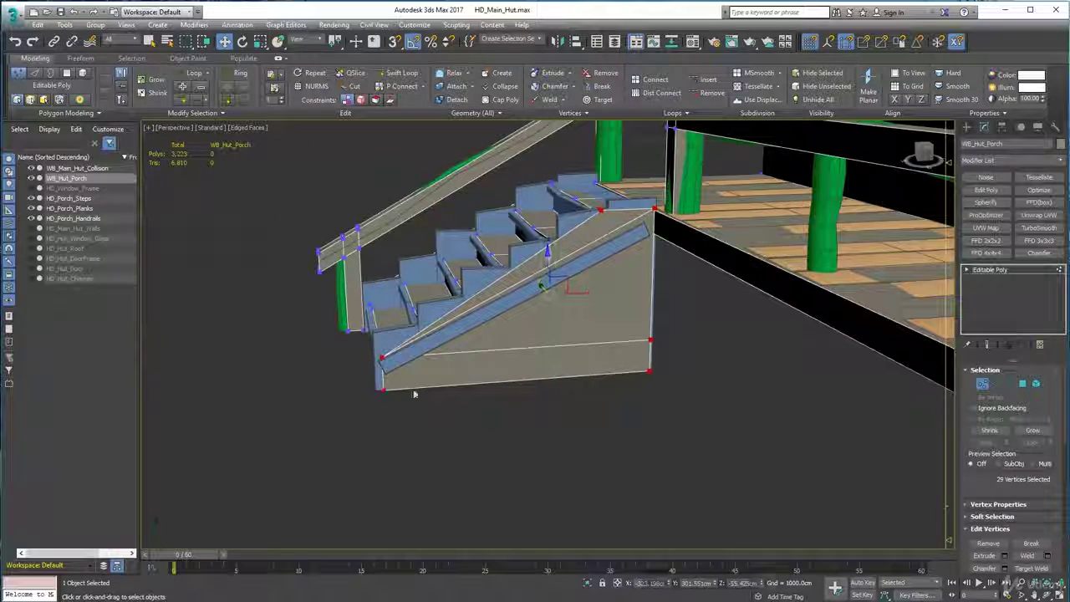
# Step: Examine the fitted steps, handrails and porch floor from several sides, then the whole hut
pyautogui.keyDown('alt'); pyautogui.moveTo(370, 358); pyautogui.dragTo(375, 293, button='middle'); pyautogui.keyUp('alt')
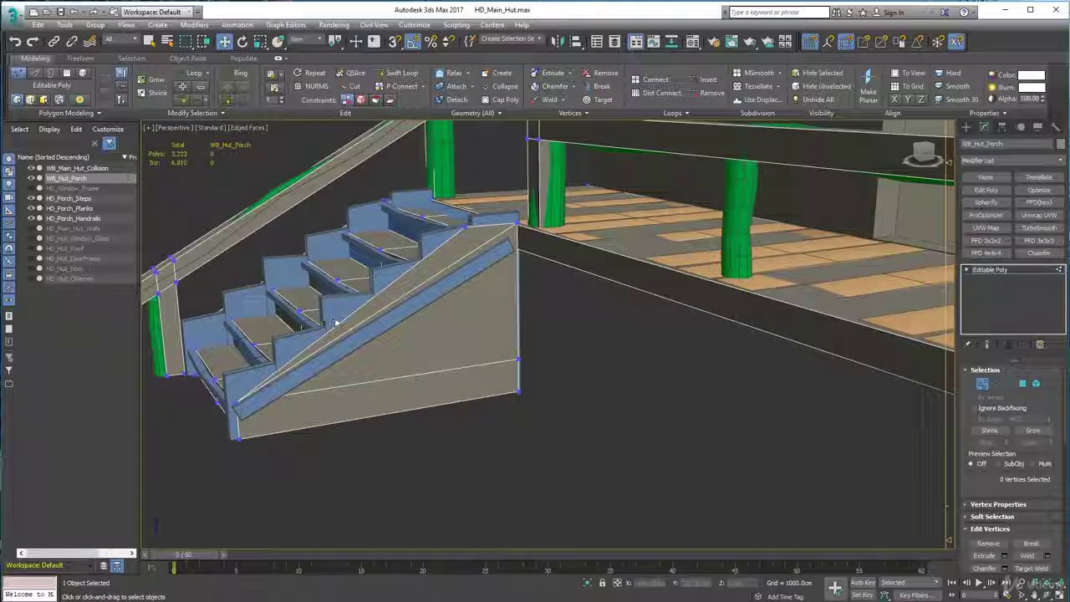
pyautogui.keyDown('alt'); pyautogui.moveTo(335, 324); pyautogui.dragTo(473, 388, button='middle'); pyautogui.keyUp('alt')
pyautogui.moveTo(596, 341); pyautogui.dragTo(860, 308, button='middle')
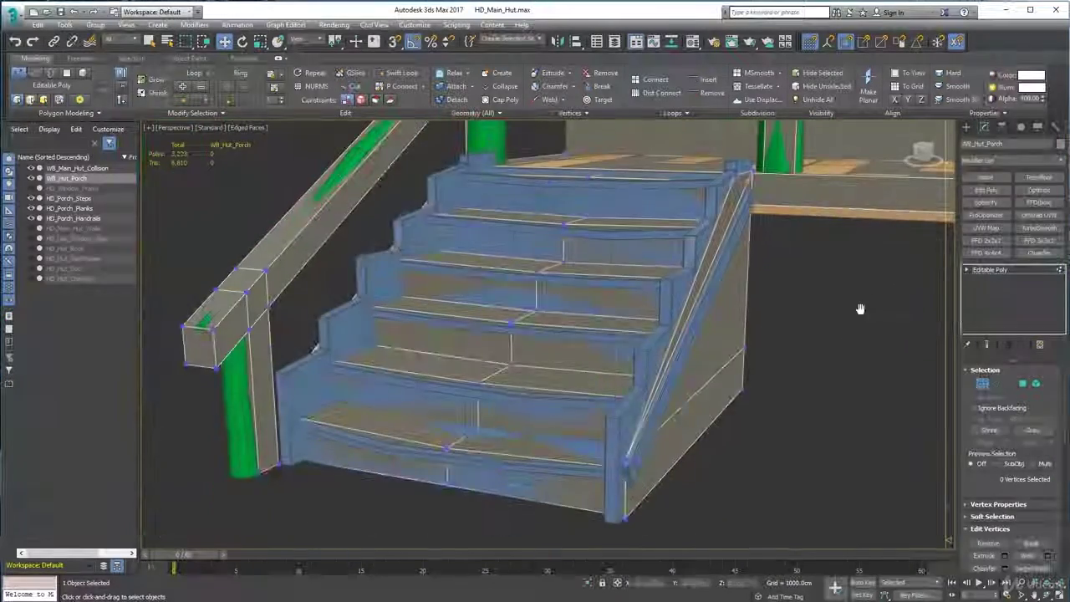
pyautogui.keyDown('alt'); pyautogui.moveTo(621, 402); pyautogui.dragTo(903, 397, button='middle'); pyautogui.keyUp('alt')
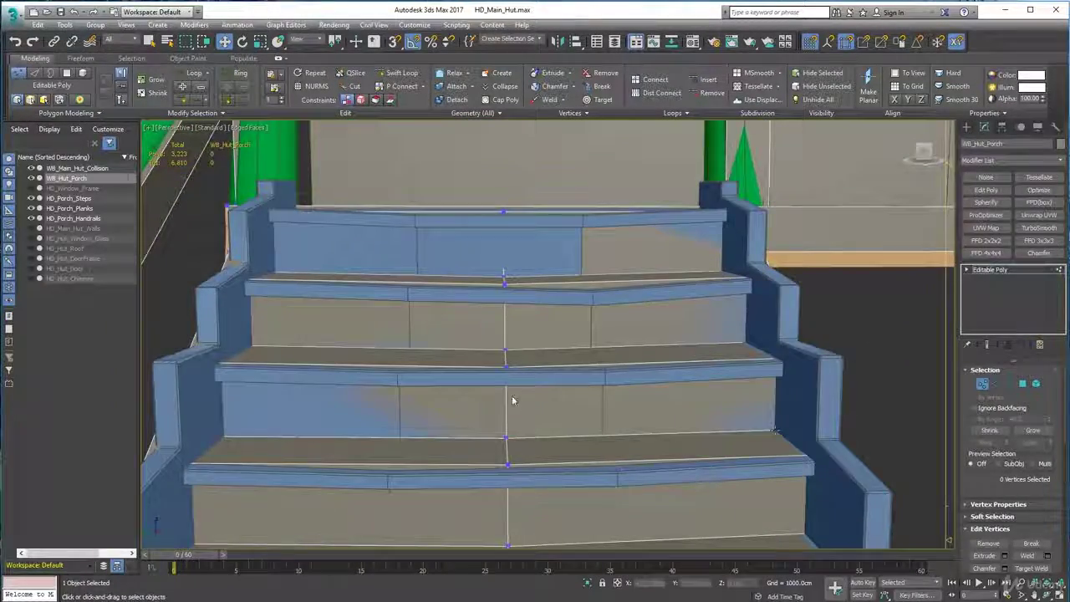
pyautogui.scroll(-3, 513, 399)
pyautogui.keyDown('alt'); pyautogui.moveTo(460, 409); pyautogui.dragTo(509, 394, button='middle'); pyautogui.keyUp('alt')
pyautogui.scroll(-3, 507, 392)
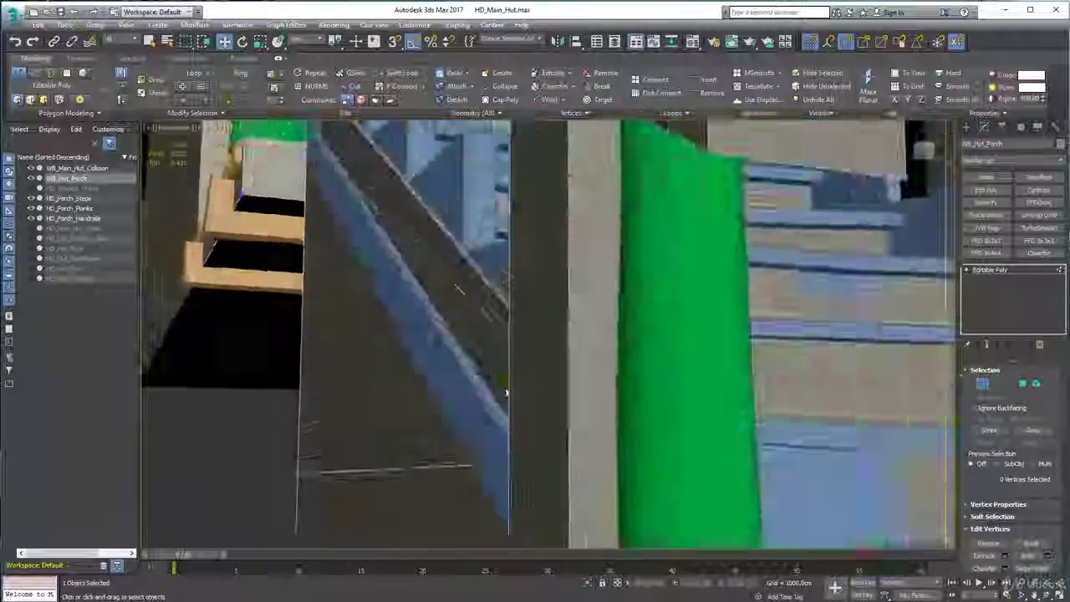
pyautogui.scroll(-5, 506, 391)
pyautogui.keyDown('alt'); pyautogui.moveTo(630, 446); pyautogui.dragTo(728, 433, button='middle'); pyautogui.keyUp('alt')
pyautogui.moveTo(727, 433)
pyautogui.keyDown('alt'); pyautogui.mouseDown(button='middle')
pyautogui.moveTo(704, 430)
pyautogui.moveTo(714, 439)
pyautogui.mouseUp(button='middle'); pyautogui.keyUp('alt')
pyautogui.scroll(3, 599, 364)
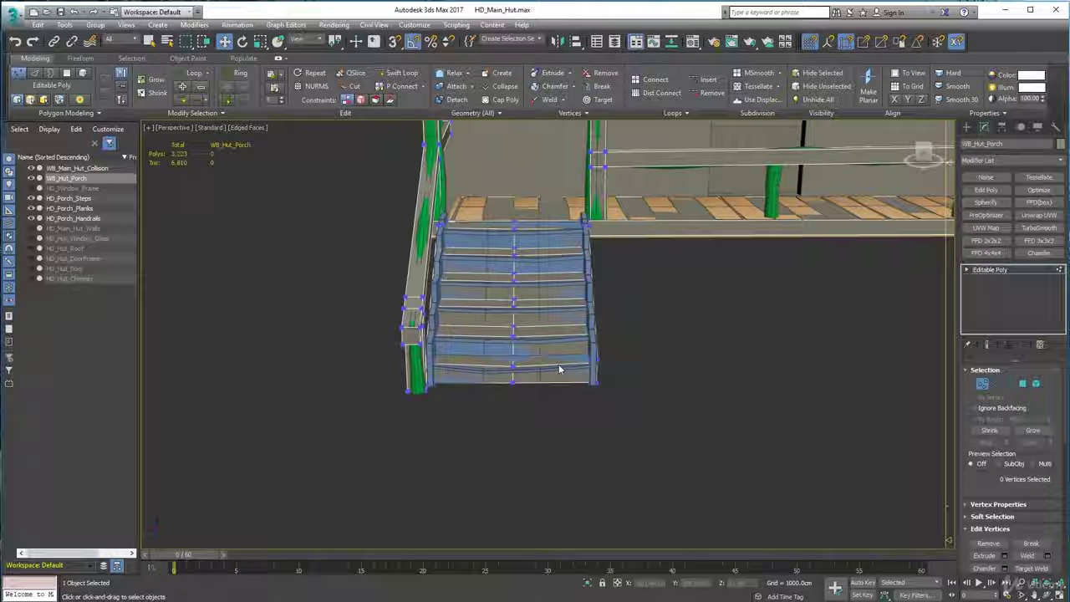
pyautogui.keyDown('alt'); pyautogui.moveTo(695, 322); pyautogui.dragTo(461, 424, button='middle'); pyautogui.keyUp('alt')
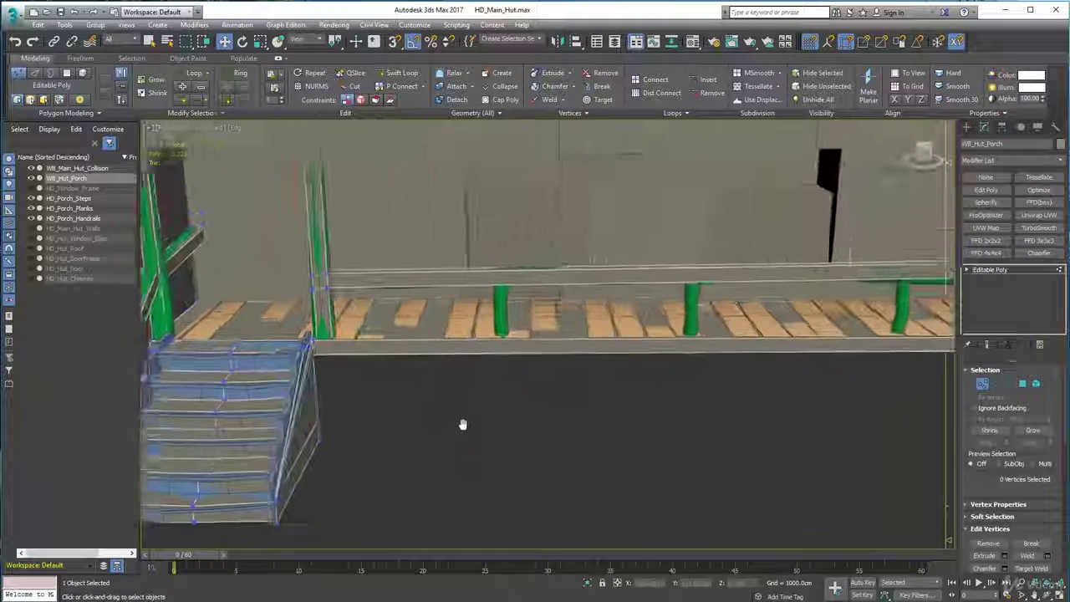
pyautogui.scroll(2, 470, 462)
pyautogui.keyDown('alt'); pyautogui.moveTo(470, 462); pyautogui.dragTo(597, 353, button='middle'); pyautogui.keyUp('alt')
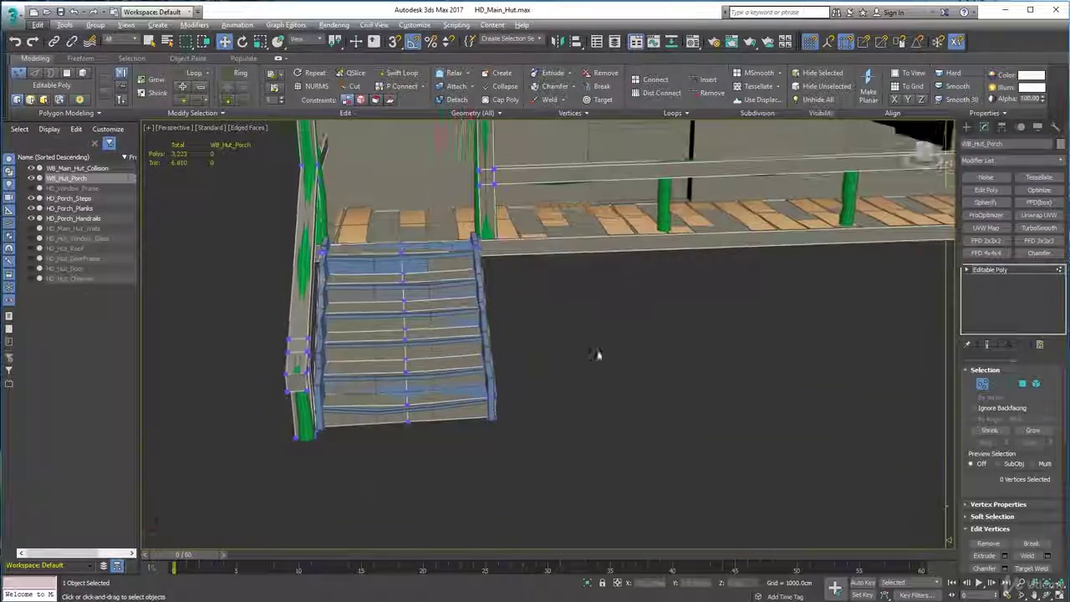
pyautogui.moveTo(849, 251); pyautogui.dragTo(692, 388, button='middle')
pyautogui.scroll(2, 580, 456)
pyautogui.scroll(-4, 529, 385)
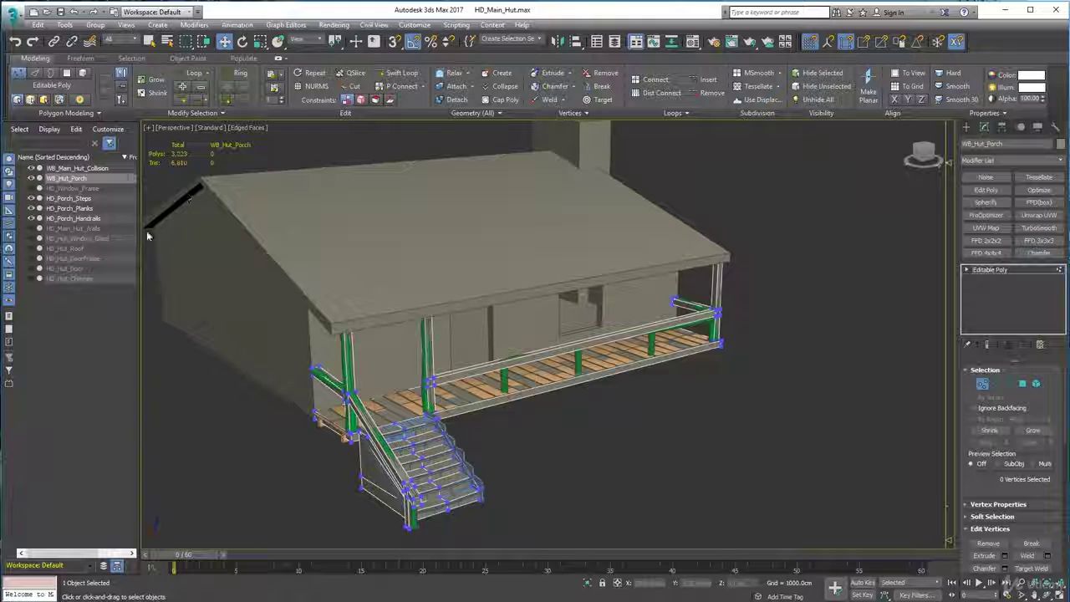
# Step: Hide HD_Porch_Steps, HD_Porch_Planks and HD_Porch_Handrails, and leave vertex editing on WB_Hut_Porch
pyautogui.click(32, 198)
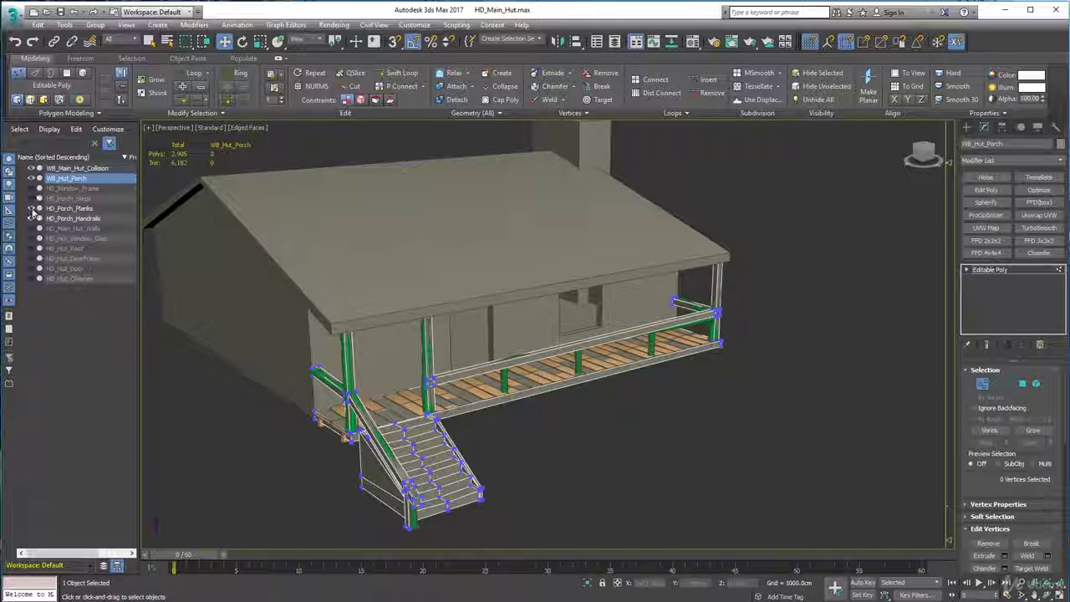
pyautogui.click(32, 209)
pyautogui.click(31, 218)
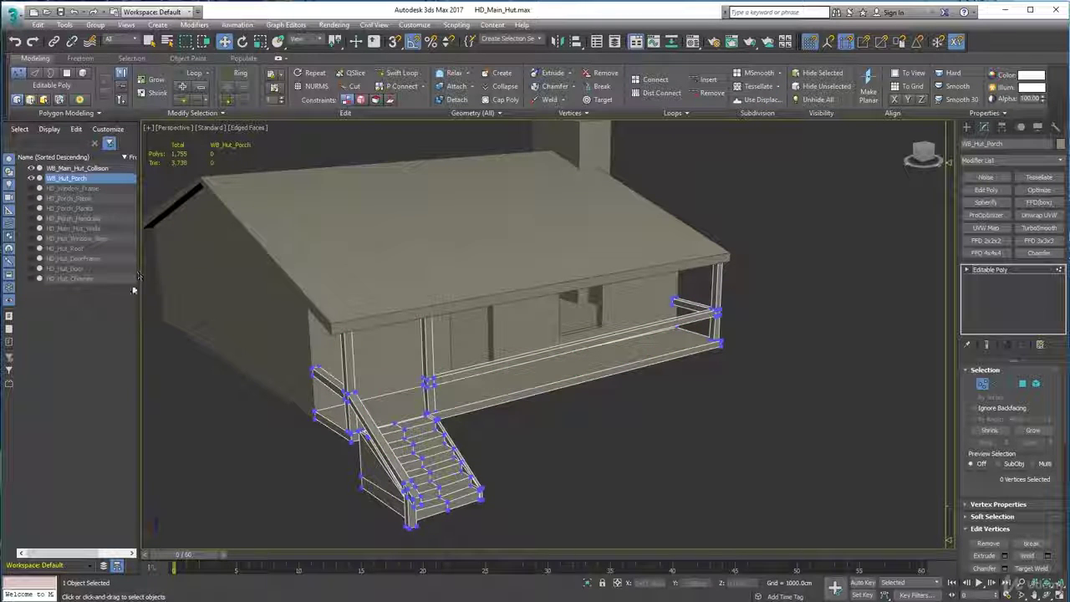
pyautogui.click(981, 386)
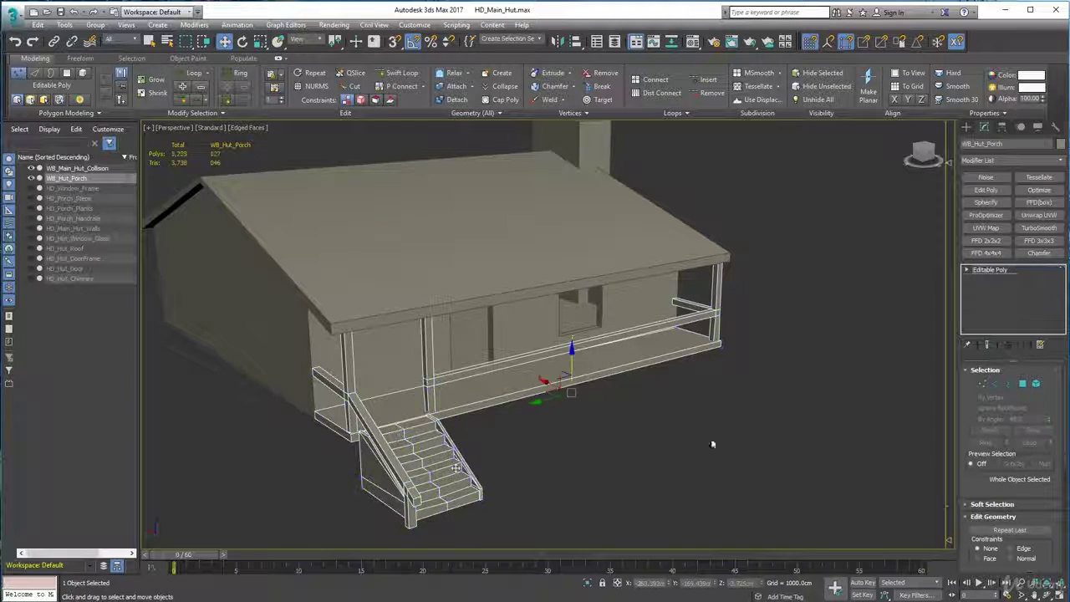
# Step: Delete the two large polygons closing the underside of WB_Hut_Porch's steps
pyautogui.keyDown('alt'); pyautogui.moveTo(461, 491); pyautogui.dragTo(611, 455, button='middle'); pyautogui.keyUp('alt')
pyautogui.scroll(5, 611, 455)
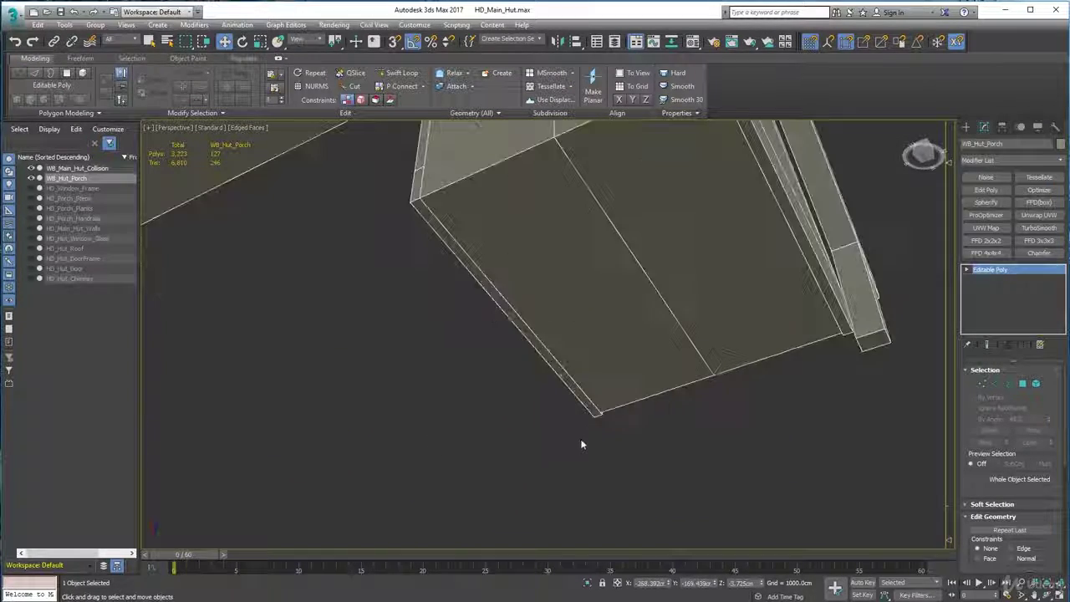
pyautogui.click(1023, 383)
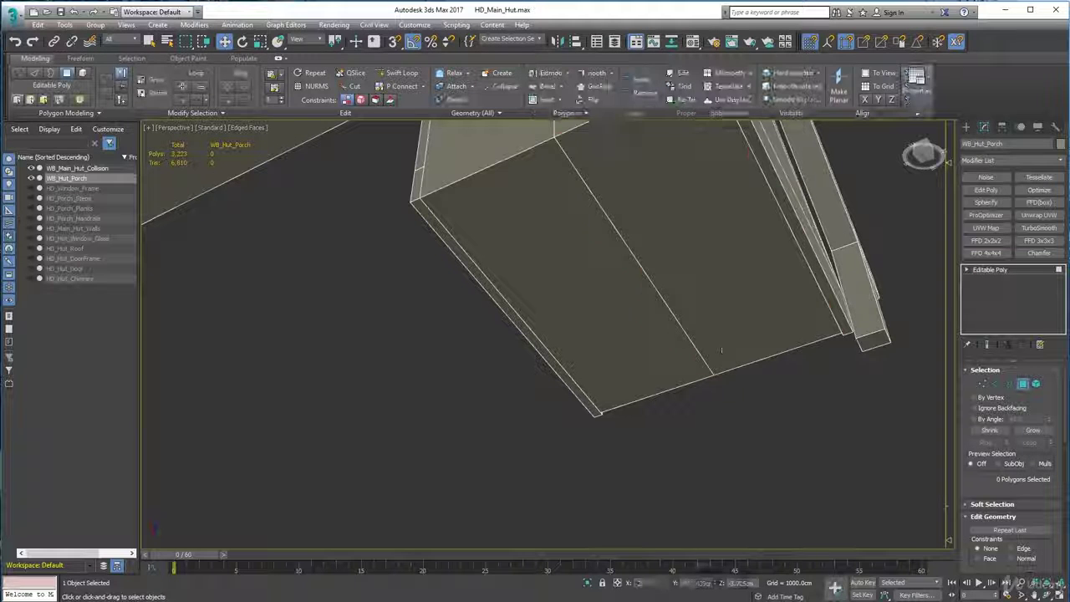
pyautogui.click(706, 221)
pyautogui.keyDown('ctrl'); pyautogui.click(631, 329); pyautogui.keyUp('ctrl')
pyautogui.press('Delete')
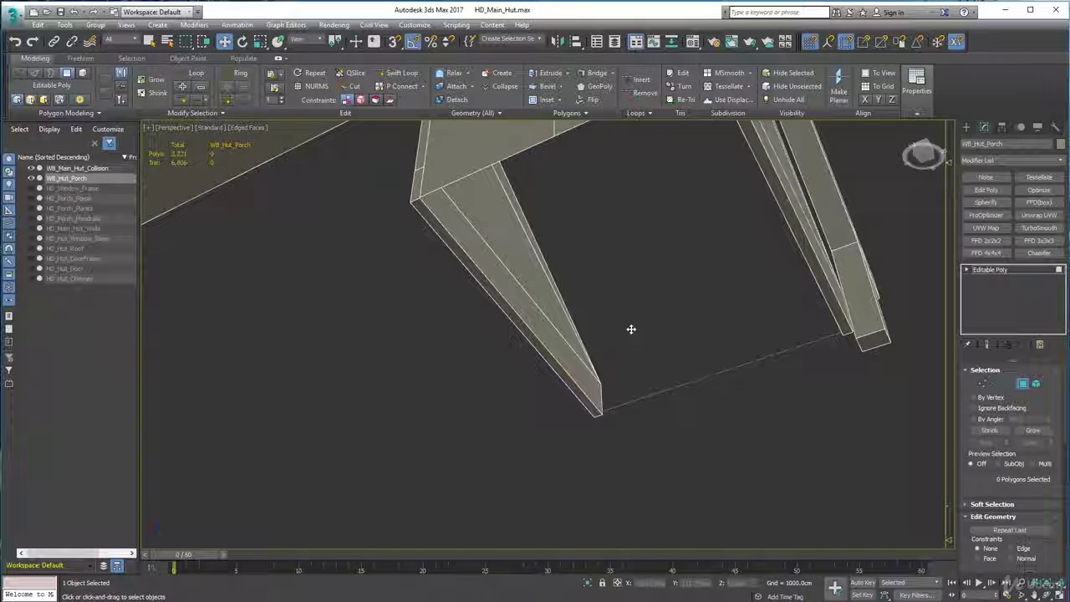
# Step: Delete the narrow bottom polygons of the steps' two side panels and the bottom face of the adjoining handrail post
pyautogui.click(452, 252)
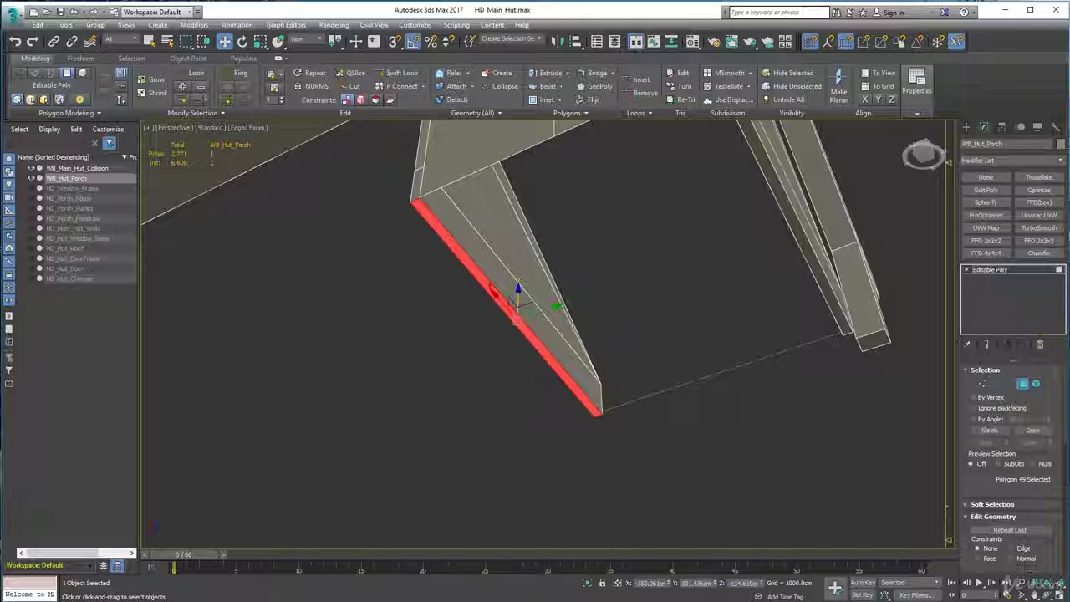
pyautogui.keyDown('ctrl'); pyautogui.click(814, 259); pyautogui.keyUp('ctrl')
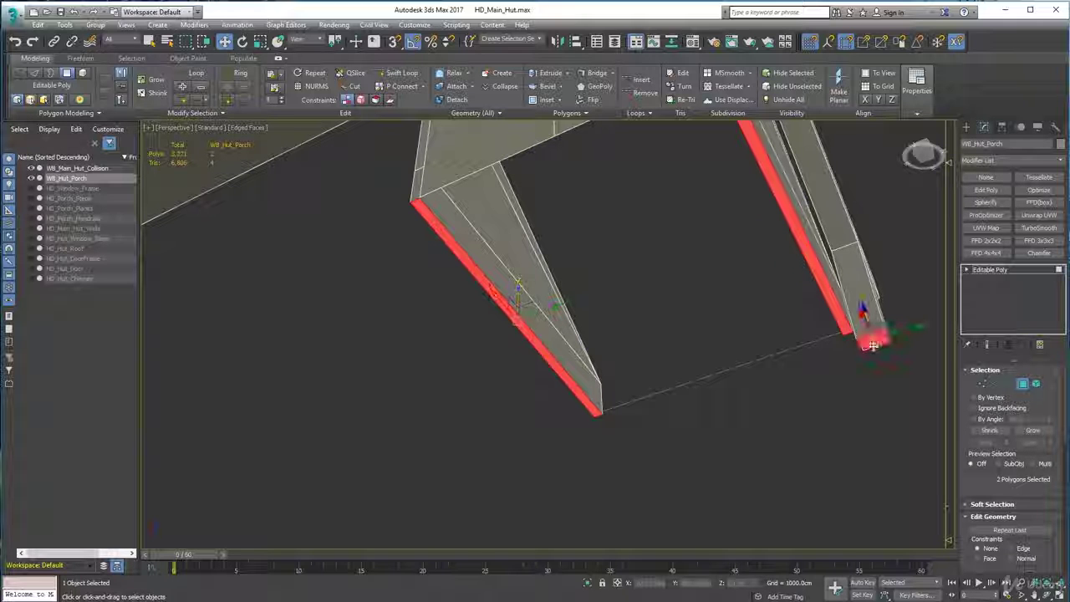
pyautogui.press('Delete')
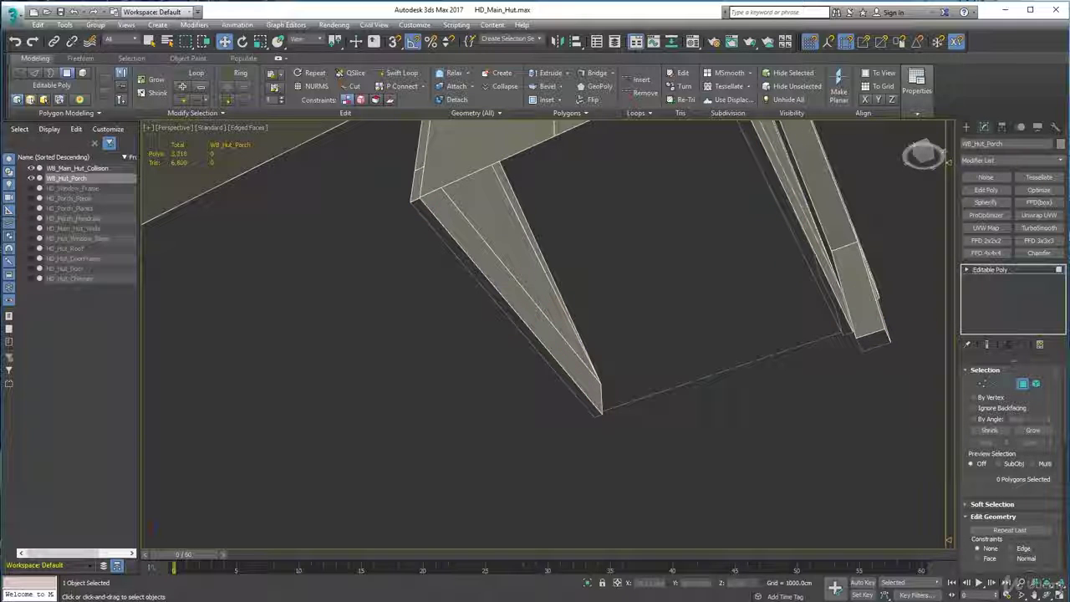
# Step: Delete the polygon on the underside of WB_Hut_Porch's floor
pyautogui.moveTo(686, 272); pyautogui.dragTo(835, 309, button='middle')
pyautogui.moveTo(836, 309); pyautogui.dragTo(854, 337, button='middle')
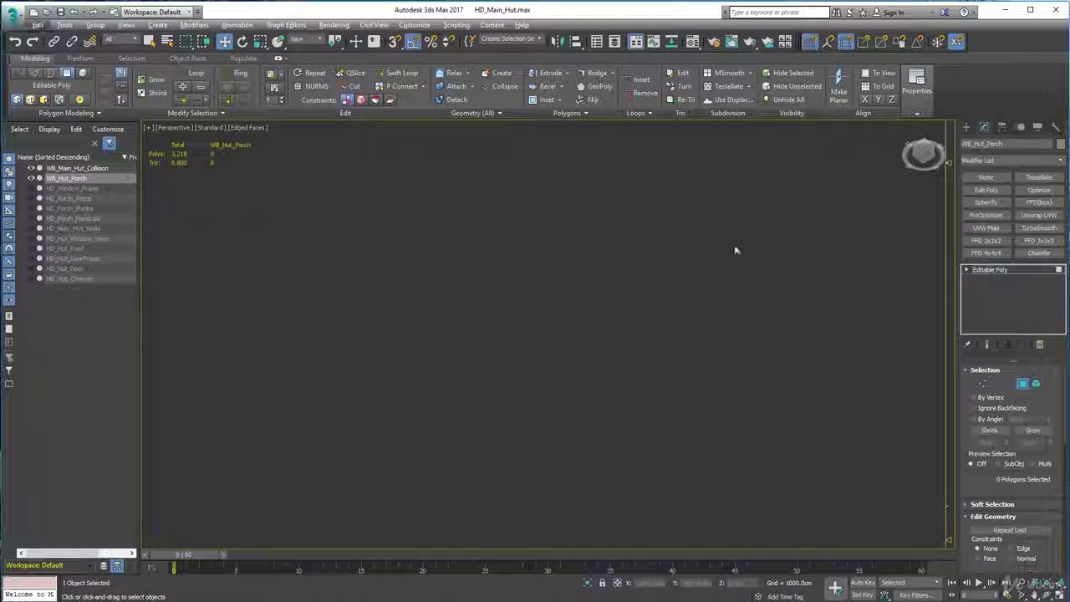
pyautogui.keyDown('alt'); pyautogui.moveTo(607, 320); pyautogui.dragTo(513, 274, button='middle'); pyautogui.keyUp('alt')
pyautogui.scroll(3, 765, 367)
pyautogui.click(513, 274)
pyautogui.keyDown('alt'); pyautogui.moveTo(502, 226); pyautogui.dragTo(527, 318, button='middle'); pyautogui.keyUp('alt')
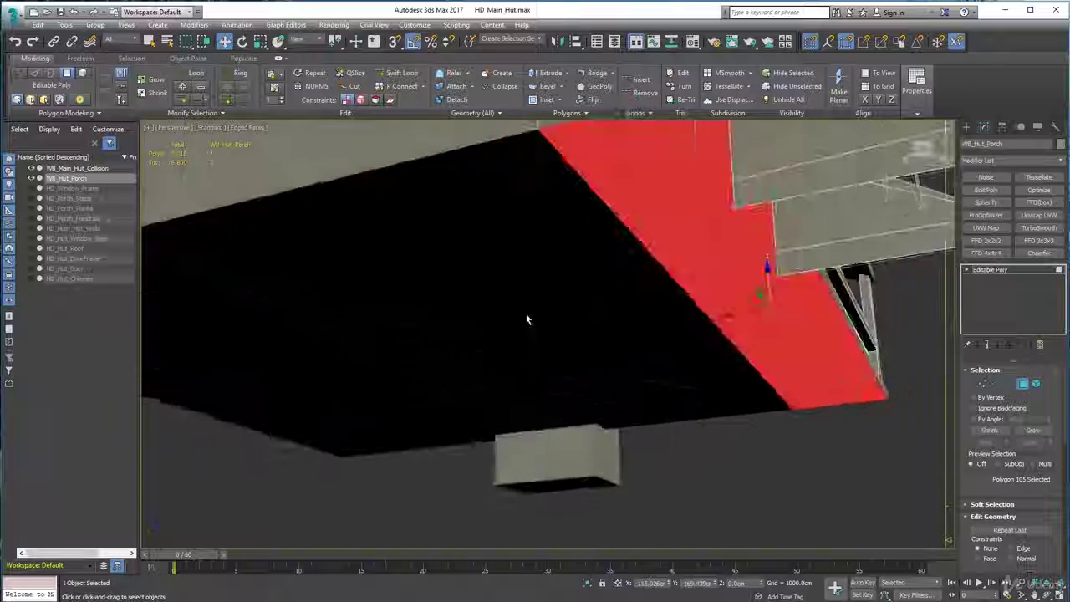
pyautogui.moveTo(691, 270)
pyautogui.keyDown('alt'); pyautogui.mouseDown(button='middle')
pyautogui.moveTo(664, 287)
pyautogui.moveTo(662, 306)
pyautogui.moveTo(677, 268)
pyautogui.mouseUp(button='middle'); pyautogui.keyUp('alt')
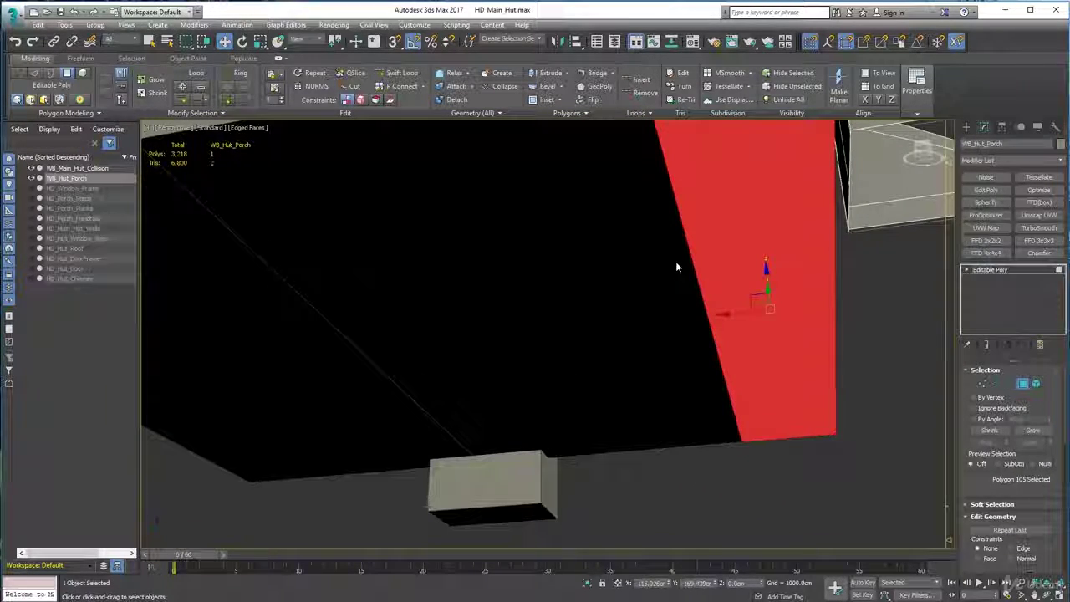
pyautogui.press('Delete')
pyautogui.keyDown('alt'); pyautogui.moveTo(601, 219); pyautogui.dragTo(602, 242, button='middle'); pyautogui.keyUp('alt')
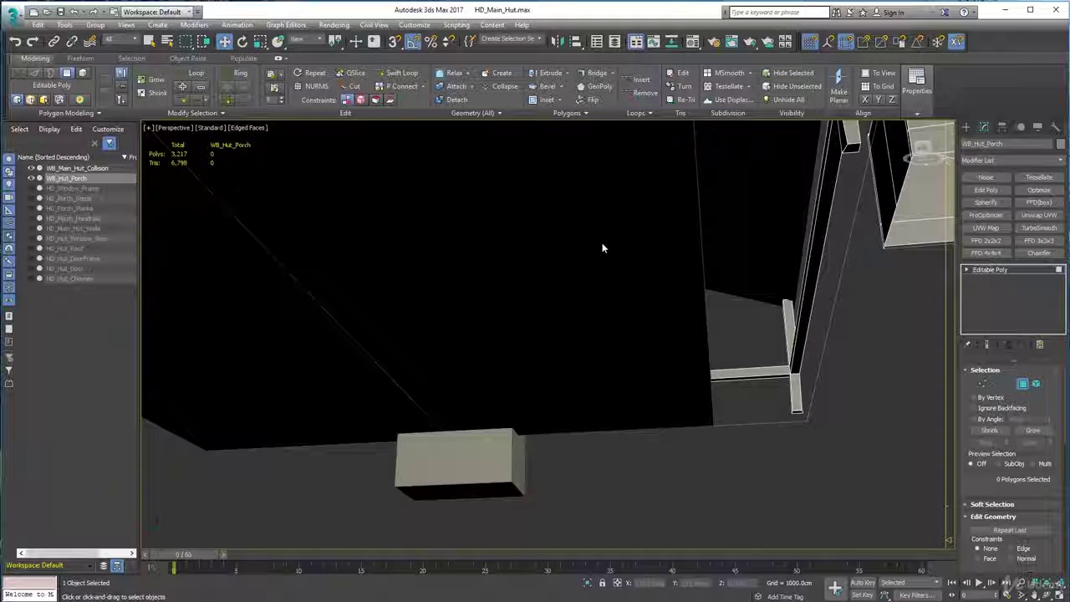
# Step: Switch to WB_Main_Hut_Collision and delete the two polygons forming the underside of the hut
pyautogui.click(1035, 386)
pyautogui.click(669, 381)
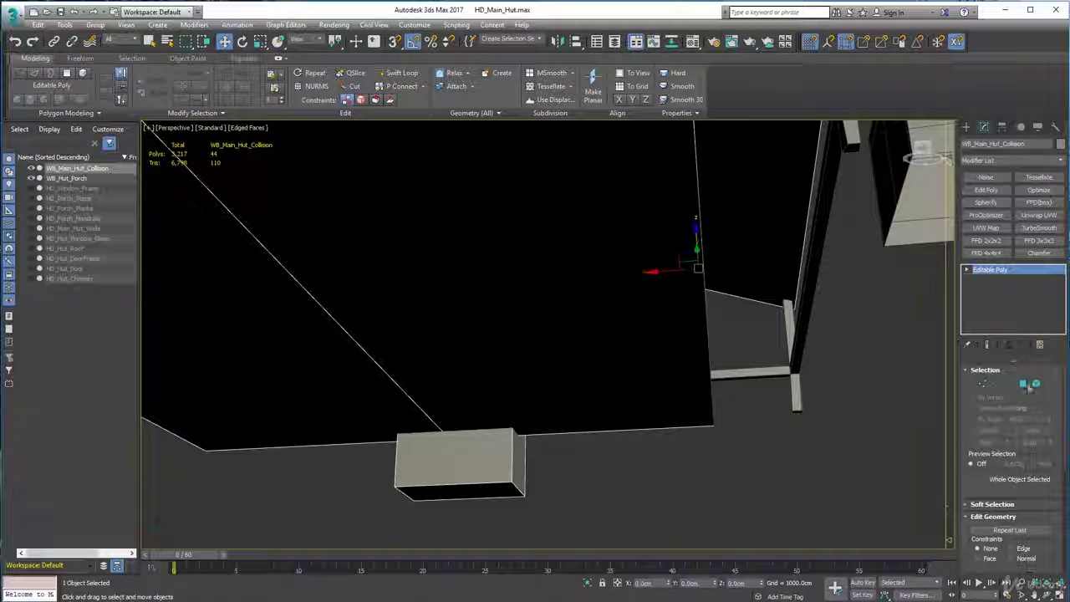
pyautogui.click(1025, 385)
pyautogui.click(621, 371)
pyautogui.keyDown('alt'); pyautogui.moveTo(823, 372); pyautogui.dragTo(888, 367, button='middle'); pyautogui.keyUp('alt')
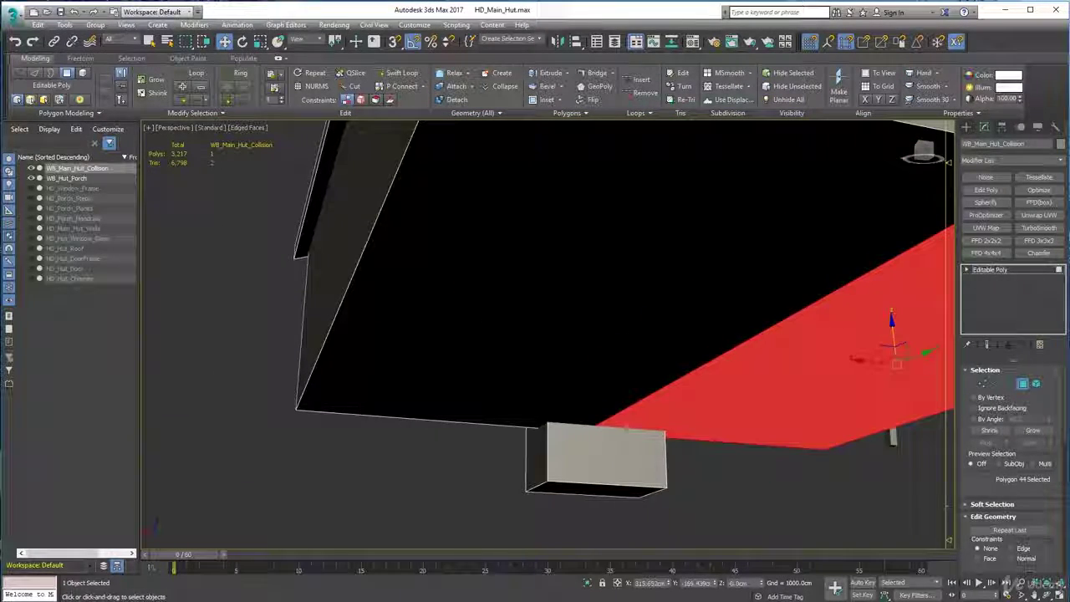
pyautogui.keyDown('ctrl'); pyautogui.click(534, 349); pyautogui.keyUp('ctrl')
pyautogui.keyDown('alt'); pyautogui.moveTo(538, 387); pyautogui.dragTo(437, 406, button='middle'); pyautogui.keyUp('alt')
pyautogui.scroll(-5, 439, 401)
pyautogui.press('Delete')
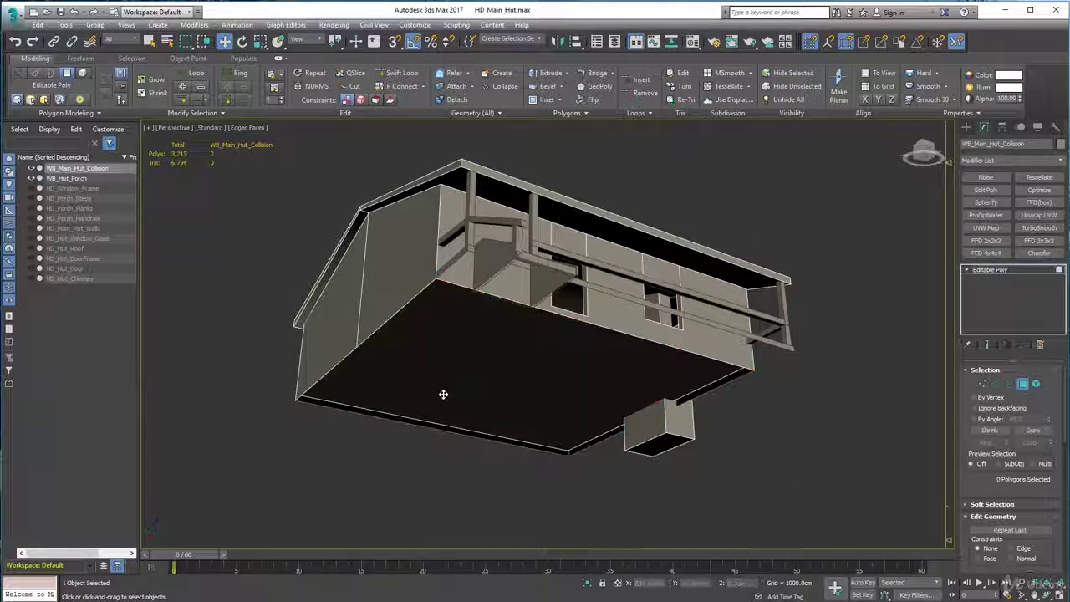
# Step: Delete the bottom polygon of the chimney on WB_Main_Hut_Collision
pyautogui.keyDown('alt'); pyautogui.moveTo(510, 402); pyautogui.dragTo(499, 338, button='middle'); pyautogui.keyUp('alt')
pyautogui.moveTo(499, 339); pyautogui.dragTo(317, 301, button='middle')
pyautogui.click(485, 371)
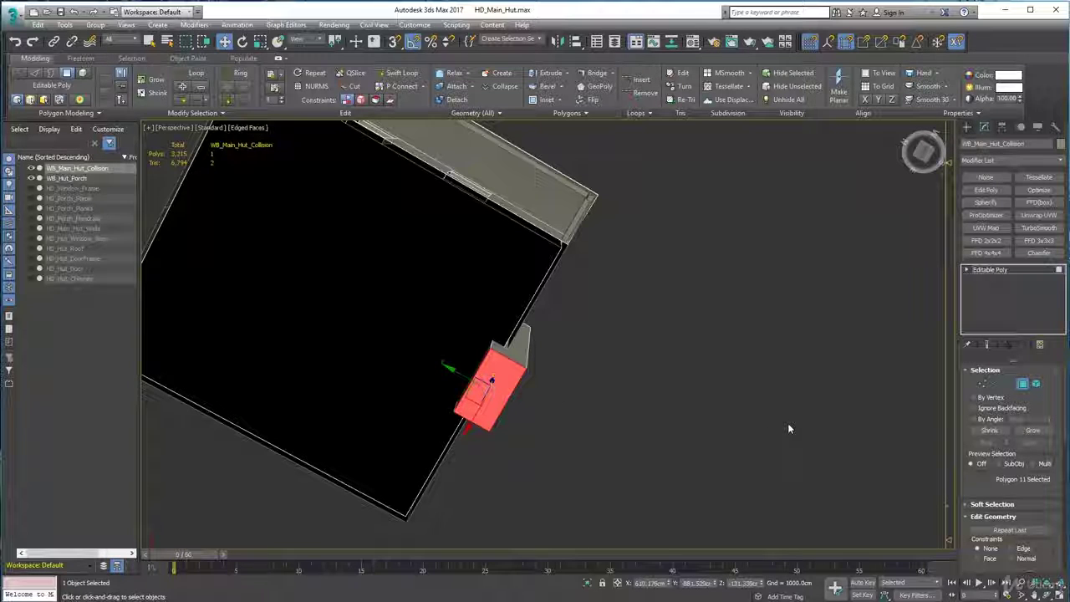
pyautogui.press('Delete')
pyautogui.keyDown('alt'); pyautogui.moveTo(318, 262); pyautogui.dragTo(368, 393, button='middle'); pyautogui.keyUp('alt')
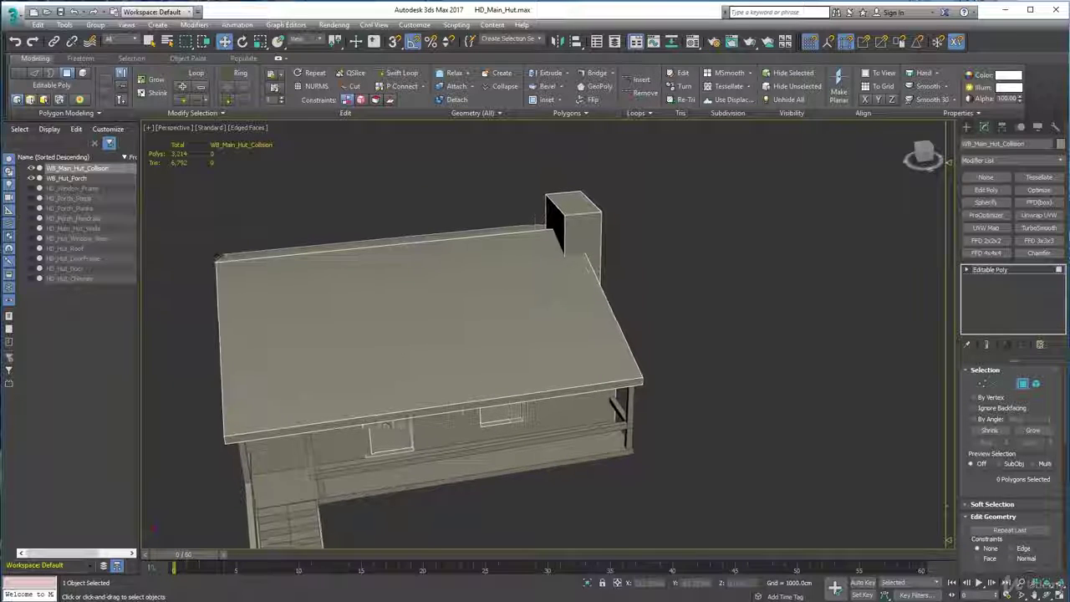
pyautogui.click(585, 207)
pyautogui.click(705, 268)
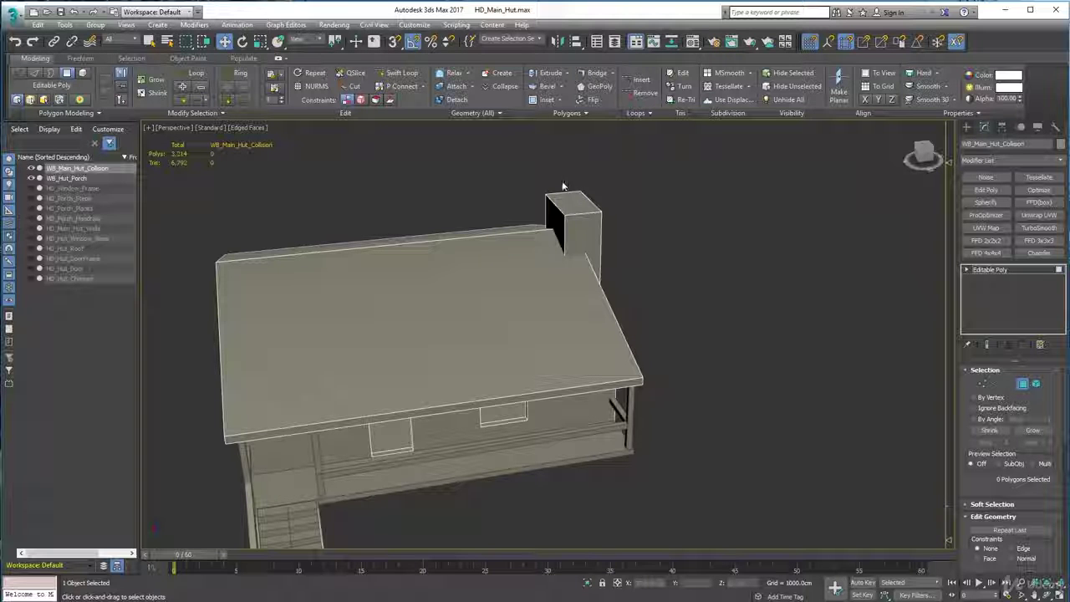
pyautogui.keyDown('alt'); pyautogui.moveTo(556, 219); pyautogui.dragTo(484, 287, button='middle'); pyautogui.keyUp('alt')
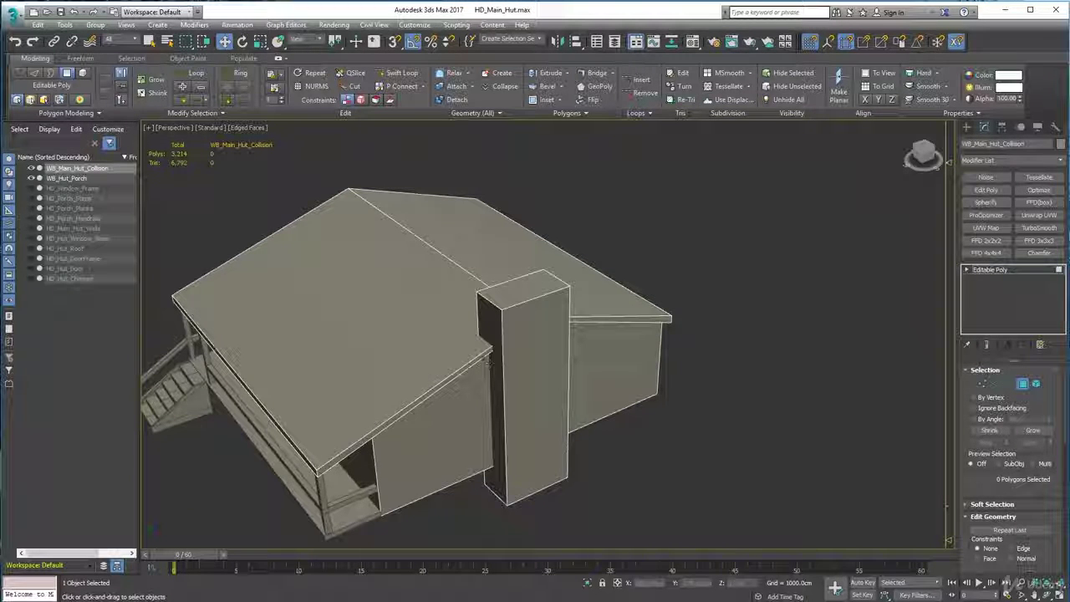
# Step: Examine WB_Main_Hut_Collision from above, around the chimney and porch, and from underneath
pyautogui.keyDown('alt'); pyautogui.moveTo(435, 315); pyautogui.dragTo(431, 319, button='middle'); pyautogui.keyUp('alt')
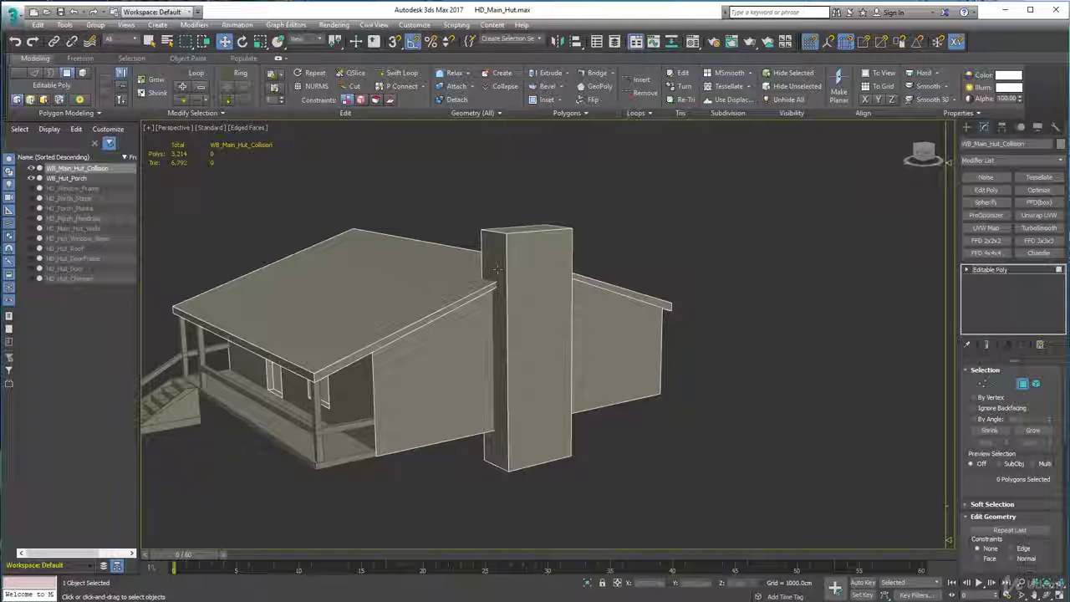
pyautogui.keyDown('alt'); pyautogui.moveTo(496, 267); pyautogui.dragTo(553, 277, button='middle'); pyautogui.keyUp('alt')
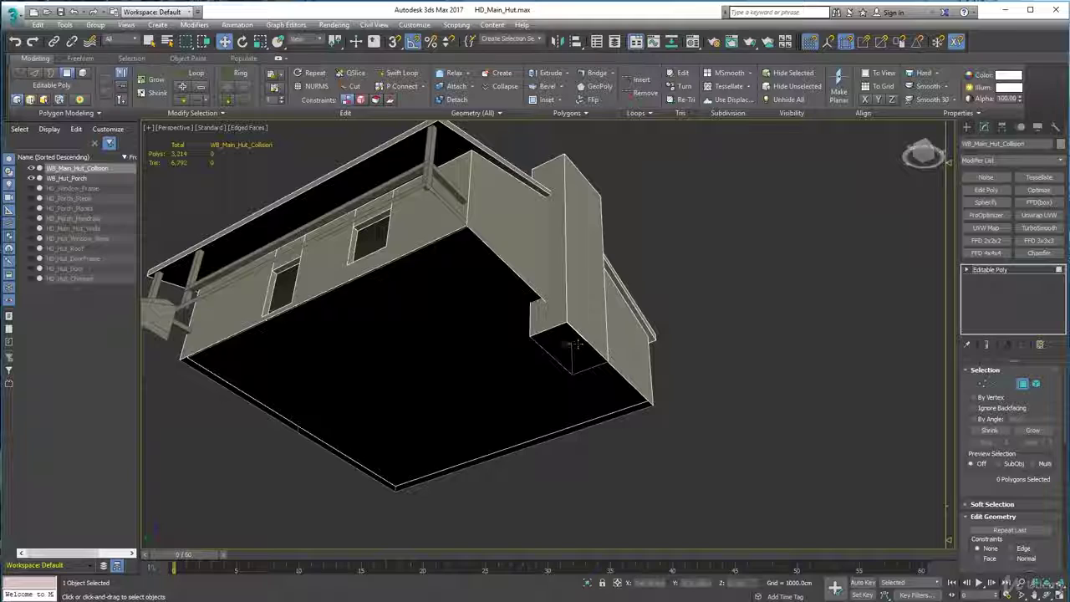
pyautogui.keyDown('alt'); pyautogui.moveTo(365, 387); pyautogui.dragTo(410, 295, button='middle'); pyautogui.keyUp('alt')
pyautogui.scroll(5, 416, 288)
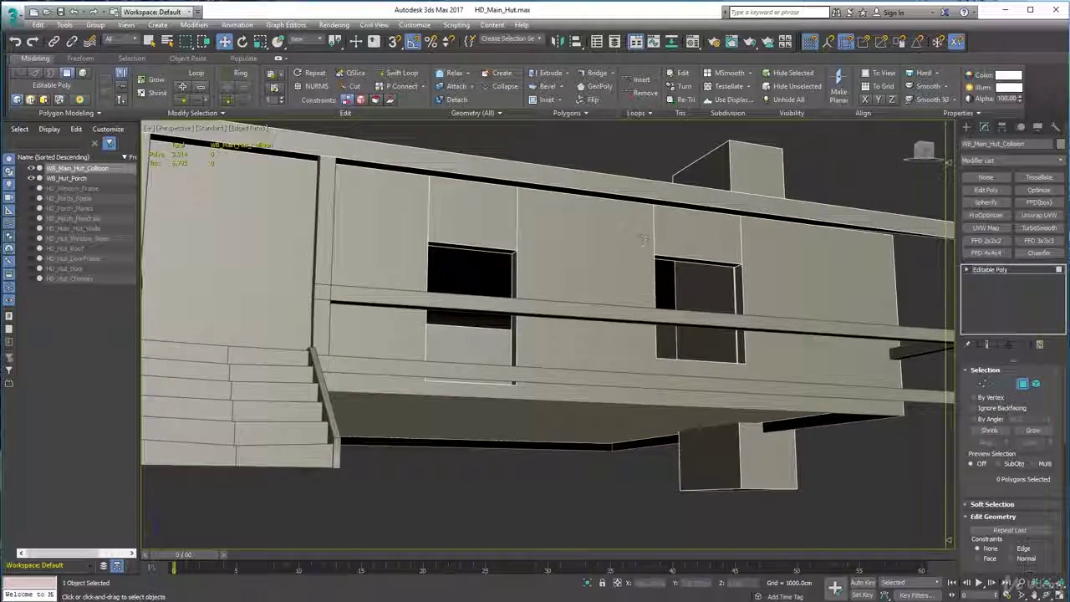
pyautogui.keyDown('alt'); pyautogui.moveTo(585, 224); pyautogui.dragTo(527, 327, button='middle'); pyautogui.keyUp('alt')
pyautogui.moveTo(569, 267); pyautogui.dragTo(531, 386, button='middle')
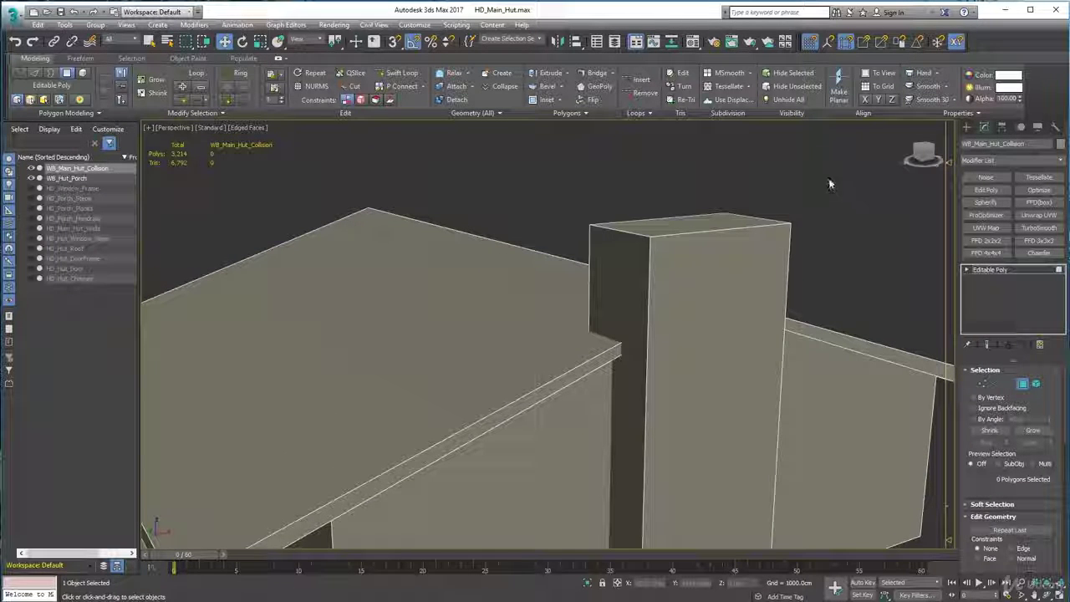
pyautogui.keyDown('alt'); pyautogui.moveTo(679, 219); pyautogui.dragTo(651, 258, button='middle'); pyautogui.keyUp('alt')
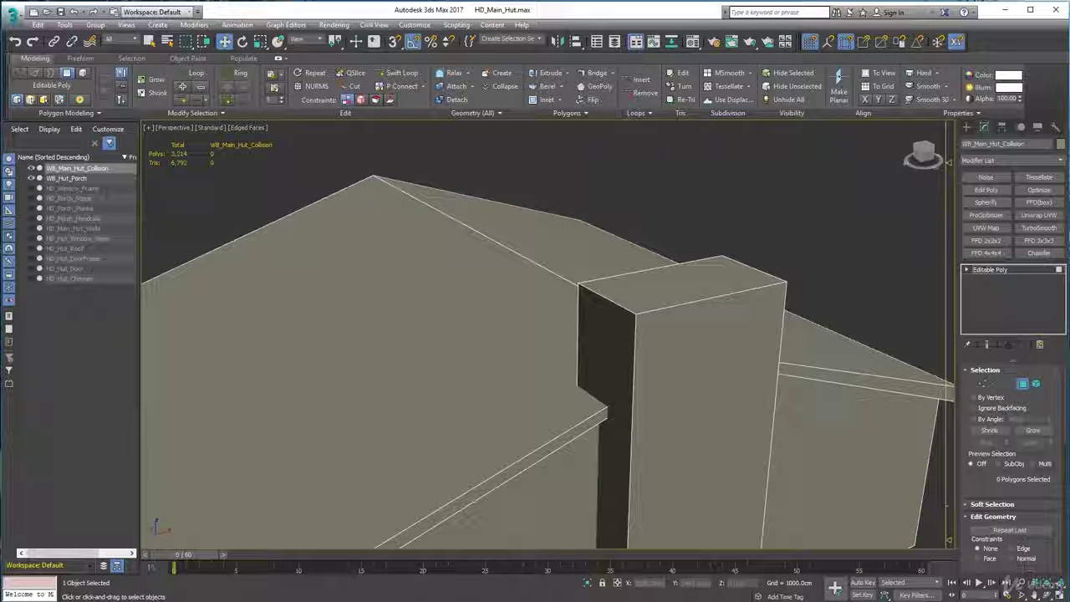
pyautogui.scroll(-4, 468, 470)
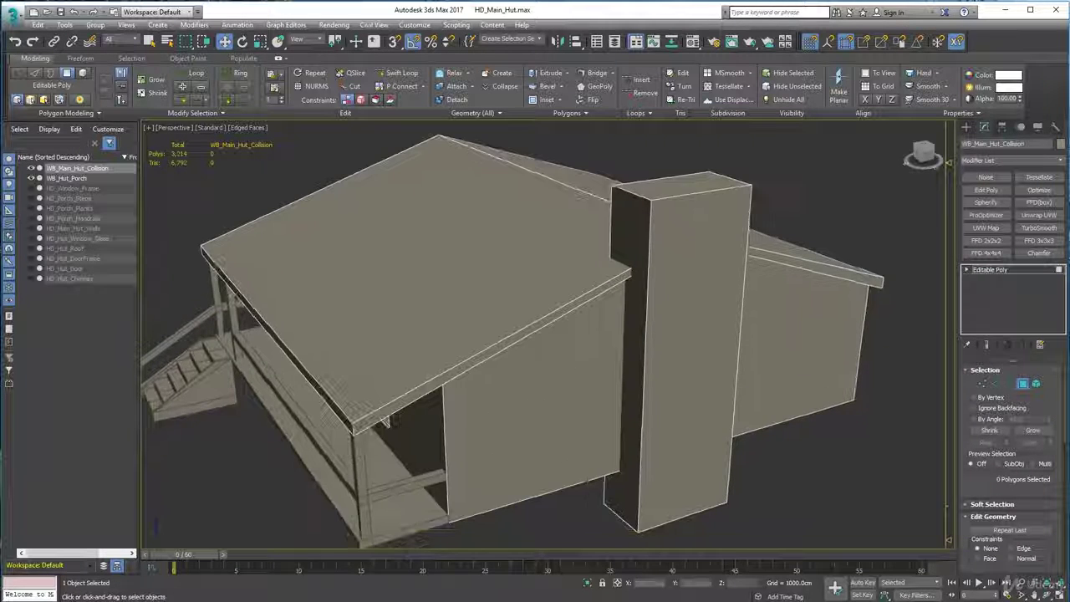
pyautogui.keyDown('alt'); pyautogui.moveTo(443, 447); pyautogui.dragTo(556, 407, button='middle'); pyautogui.keyUp('alt')
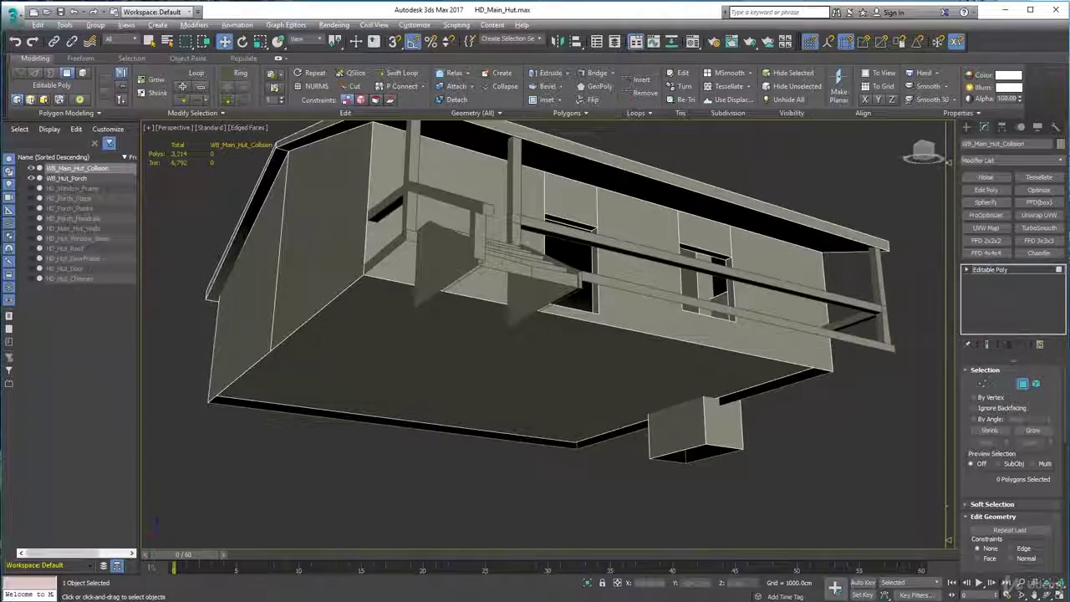
pyautogui.keyDown('alt'); pyautogui.moveTo(621, 431); pyautogui.dragTo(540, 377, button='middle'); pyautogui.keyUp('alt')
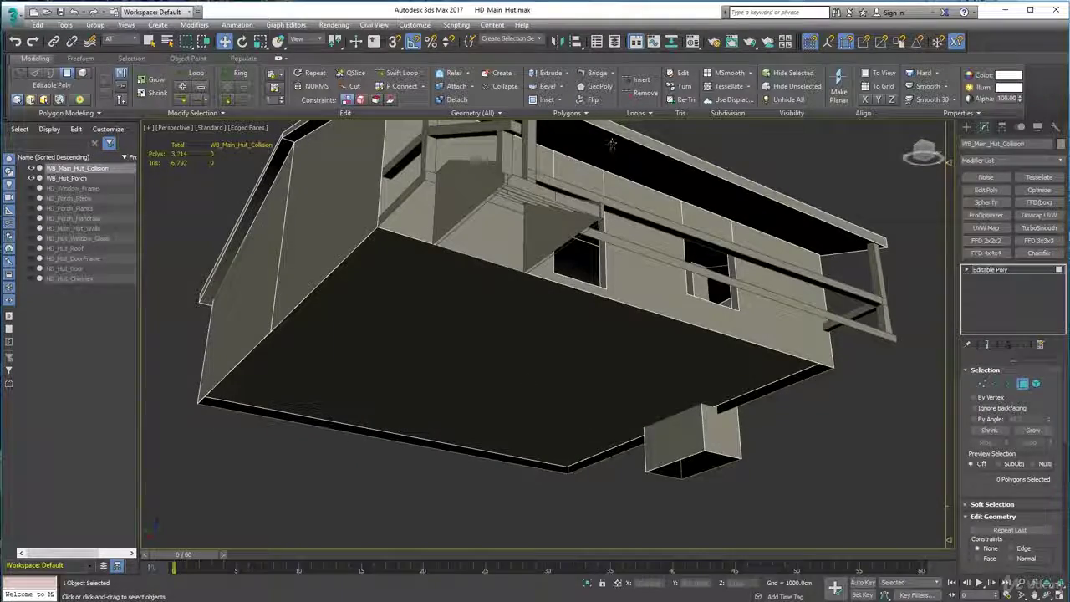
# Step: Highlight the two polygons under the roof on either side of the ridge to examine them, and clear the selection
pyautogui.click(611, 144)
pyautogui.keyDown('alt'); pyautogui.moveTo(611, 143); pyautogui.dragTo(609, 358, button='middle'); pyautogui.keyUp('alt')
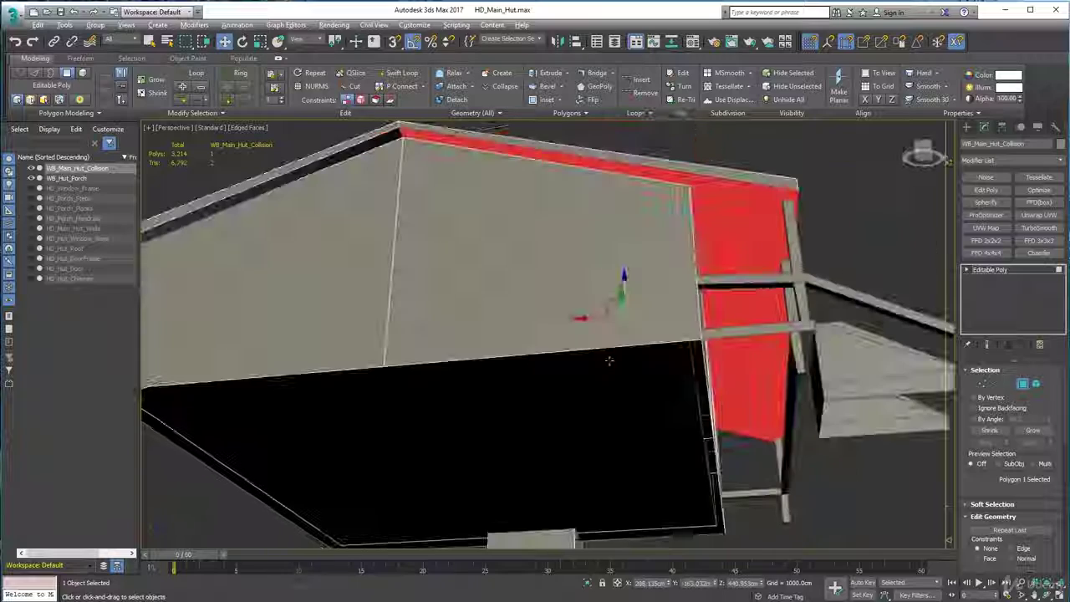
pyautogui.keyDown('ctrl'); pyautogui.click(388, 143); pyautogui.keyUp('ctrl')
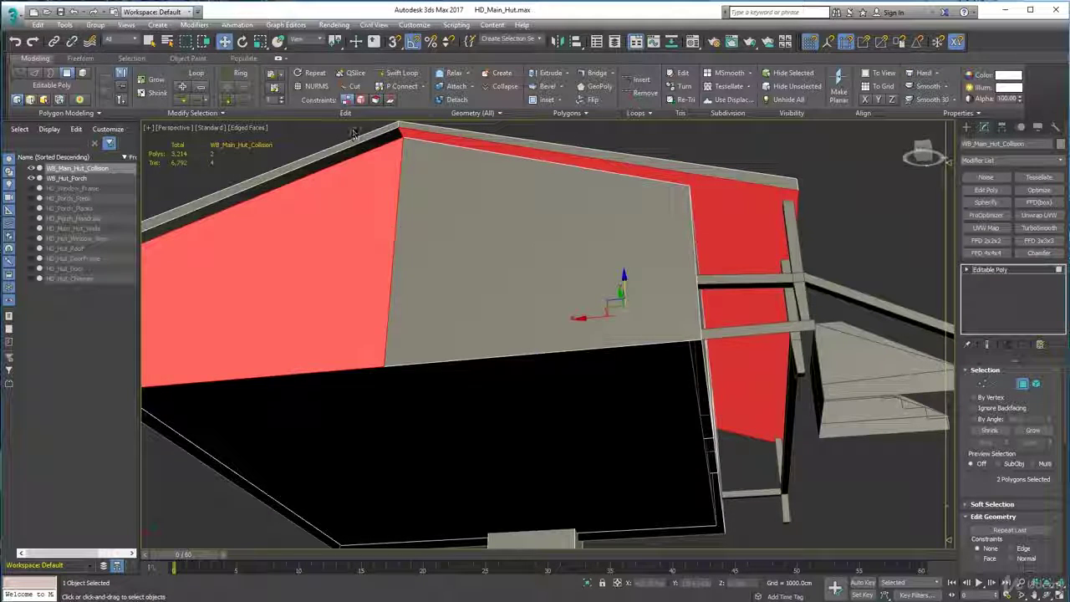
pyautogui.click(354, 134)
pyautogui.click(341, 151)
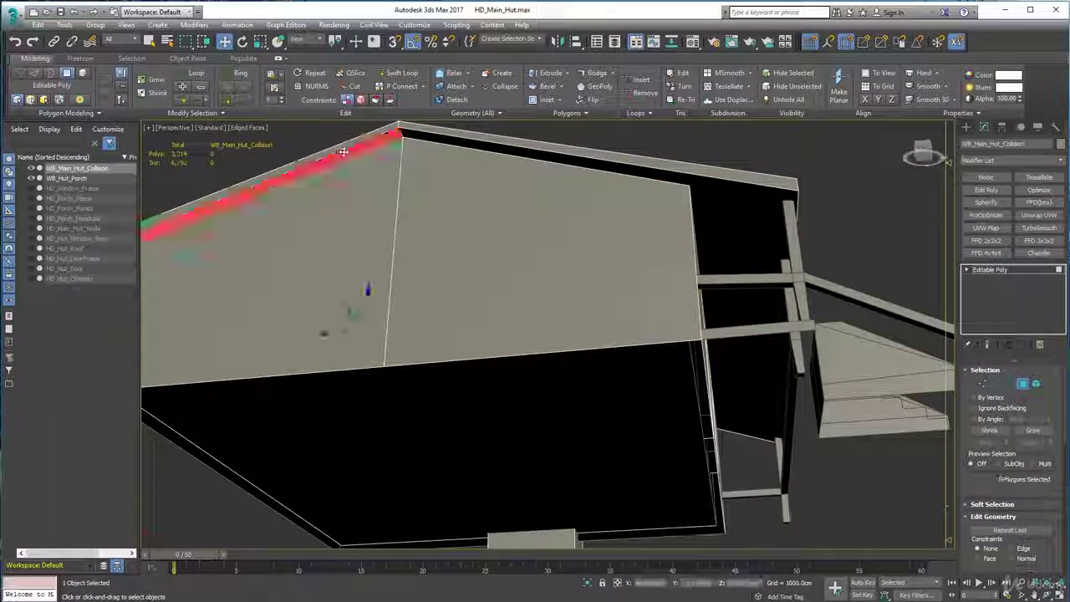
pyautogui.keyDown('ctrl'); pyautogui.click(739, 251); pyautogui.keyUp('ctrl')
pyautogui.keyDown('alt'); pyautogui.moveTo(739, 251); pyautogui.dragTo(652, 372, button='middle'); pyautogui.keyUp('alt')
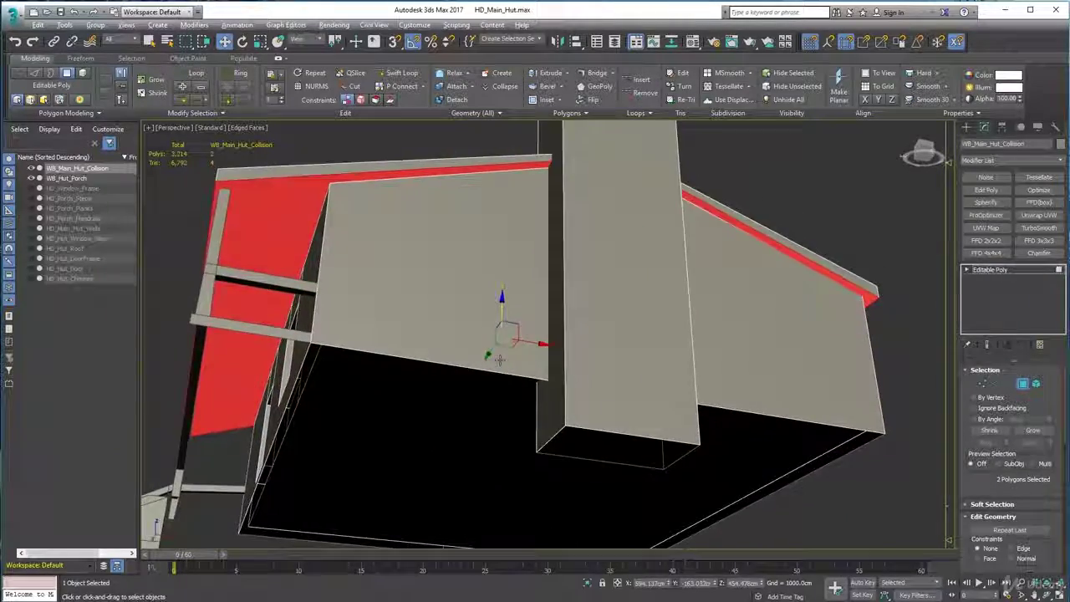
pyautogui.scroll(-5, 499, 359)
pyautogui.keyDown('alt'); pyautogui.moveTo(499, 360); pyautogui.dragTo(573, 242, button='middle'); pyautogui.keyUp('alt')
pyautogui.click(487, 544)
pyautogui.keyDown('alt'); pyautogui.moveTo(488, 545); pyautogui.dragTo(484, 403, button='middle'); pyautogui.keyUp('alt')
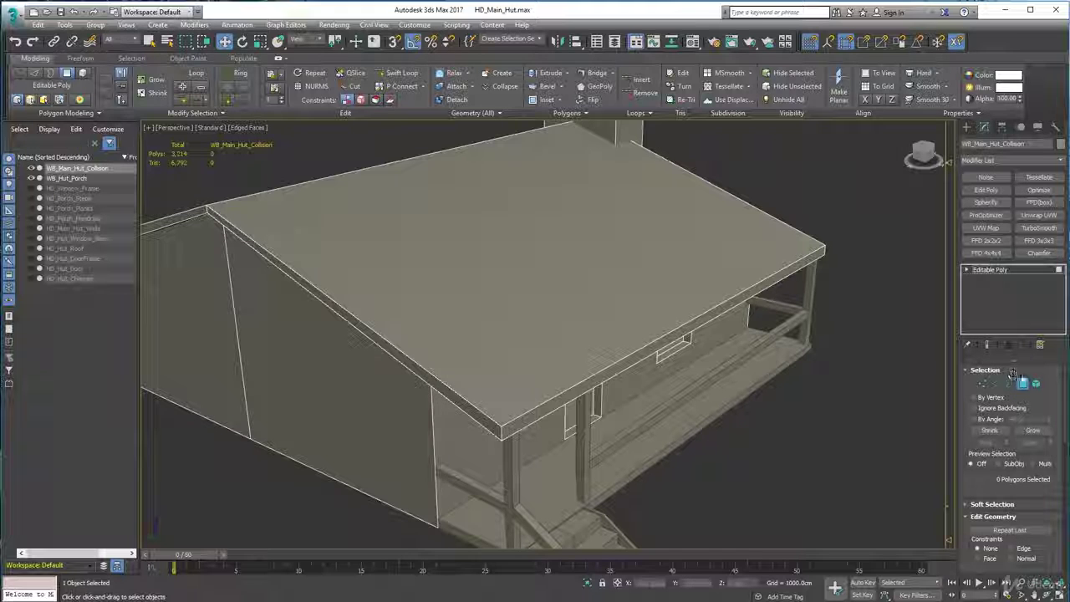
# Step: Leave polygon editing and attach WB_Hut_Porch to WB_Main_Hut_Collision
pyautogui.click(1022, 382)
pyautogui.click(694, 405)
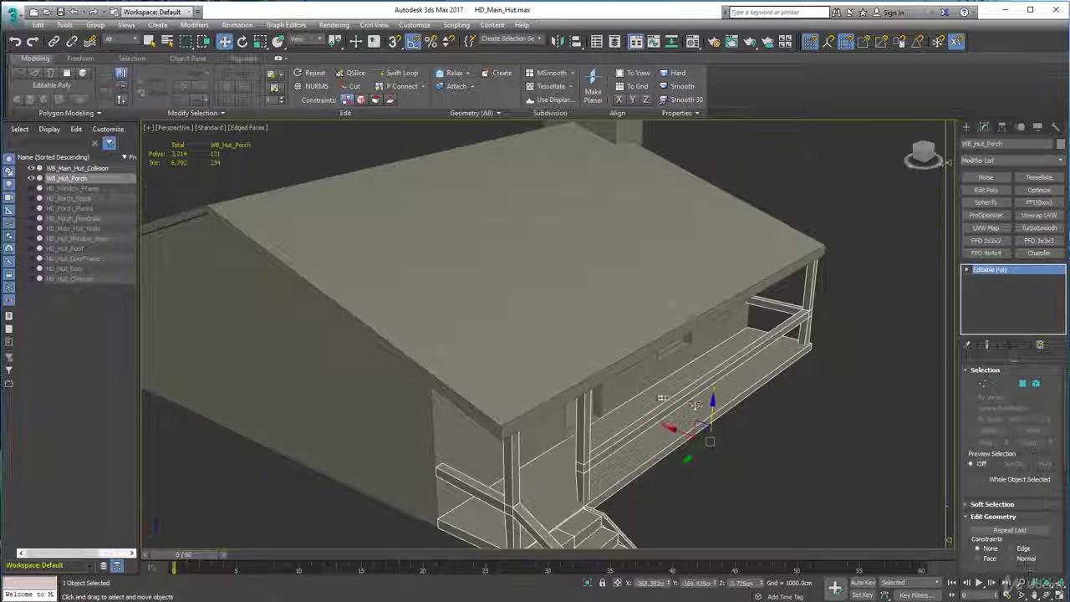
pyautogui.keyDown('alt'); pyautogui.moveTo(649, 407); pyautogui.dragTo(401, 235, button='middle'); pyautogui.keyUp('alt')
pyautogui.click(415, 245)
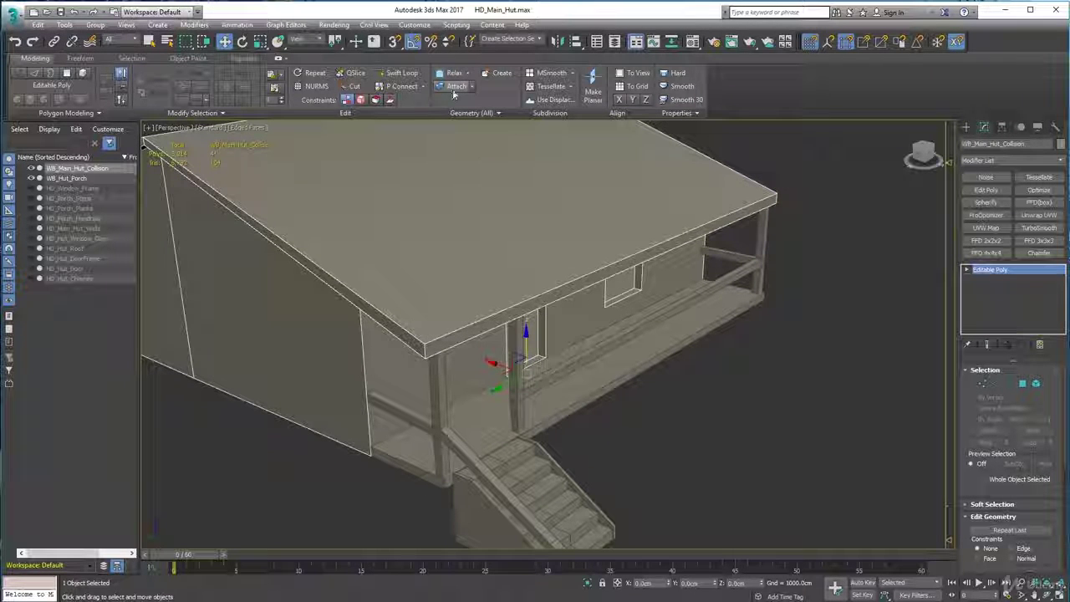
pyautogui.click(456, 87)
pyautogui.click(473, 443)
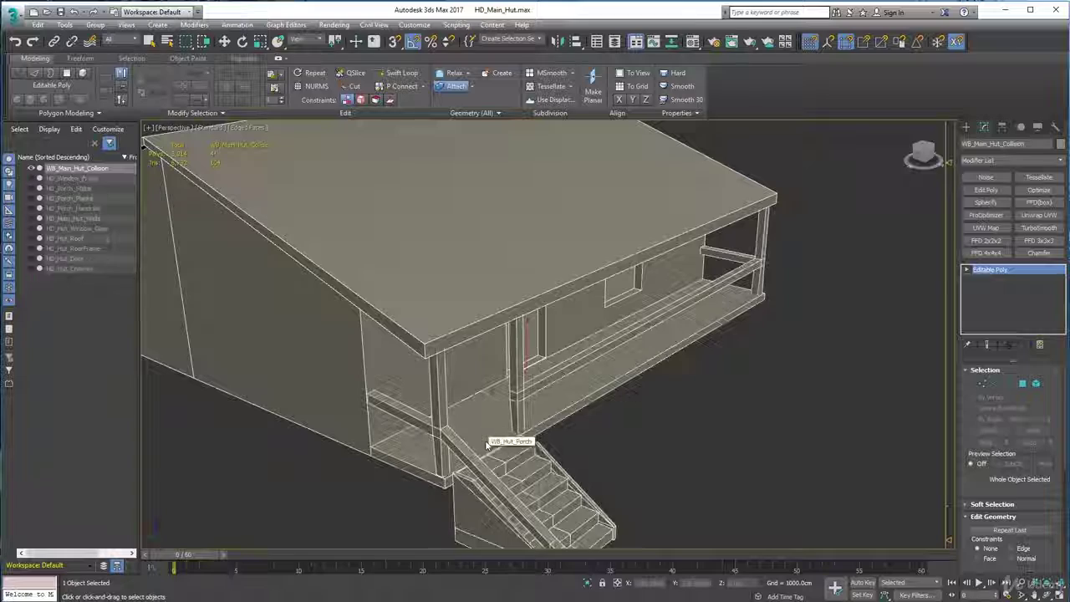
# Step: Examine the combined collision mesh and its object name
pyautogui.keyDown('alt'); pyautogui.moveTo(650, 373); pyautogui.dragTo(603, 397, button='middle'); pyautogui.keyUp('alt')
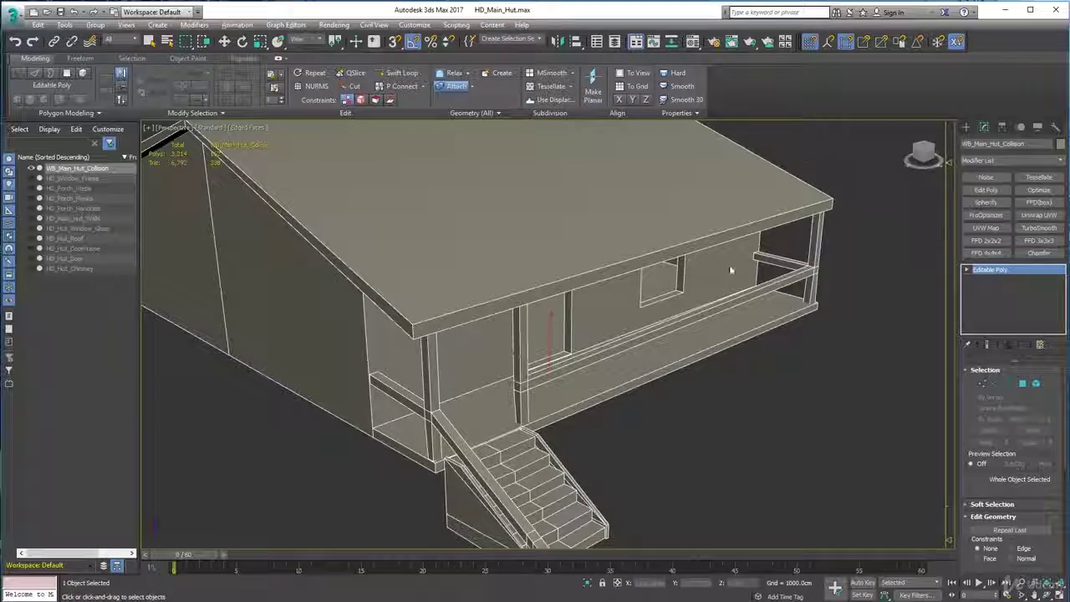
pyautogui.moveTo(668, 336)
pyautogui.keyDown('alt'); pyautogui.mouseDown(button='middle')
pyautogui.moveTo(617, 273)
pyautogui.moveTo(516, 310)
pyautogui.moveTo(578, 304)
pyautogui.moveTo(605, 284)
pyautogui.moveTo(700, 314)
pyautogui.moveTo(654, 313)
pyautogui.moveTo(657, 327)
pyautogui.mouseUp(button='middle'); pyautogui.keyUp('alt')
pyautogui.scroll(3, 657, 327)
pyautogui.click(991, 144)
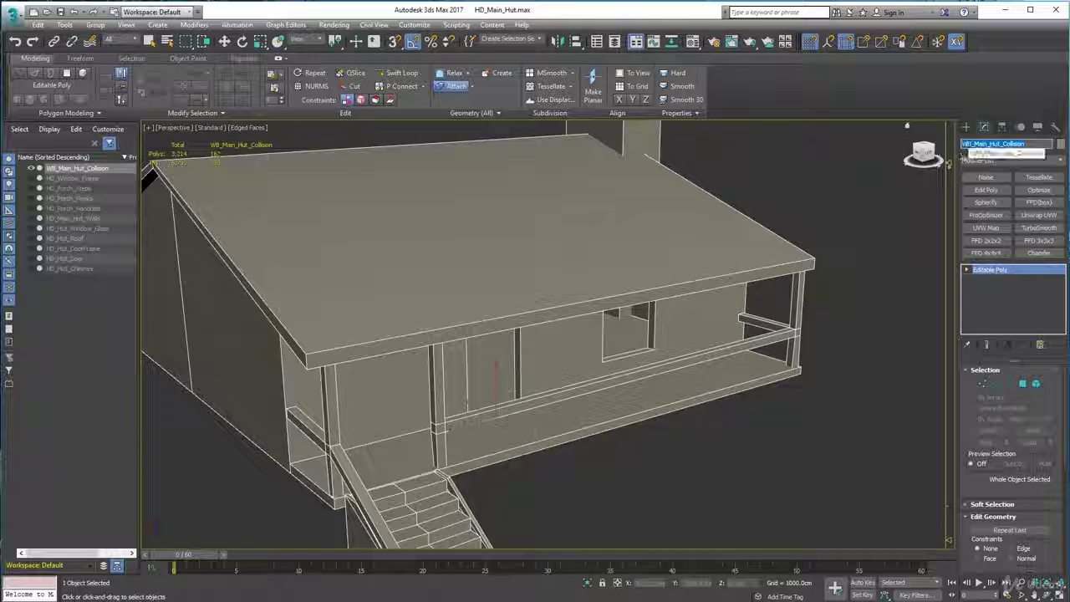
pyautogui.click(963, 145)
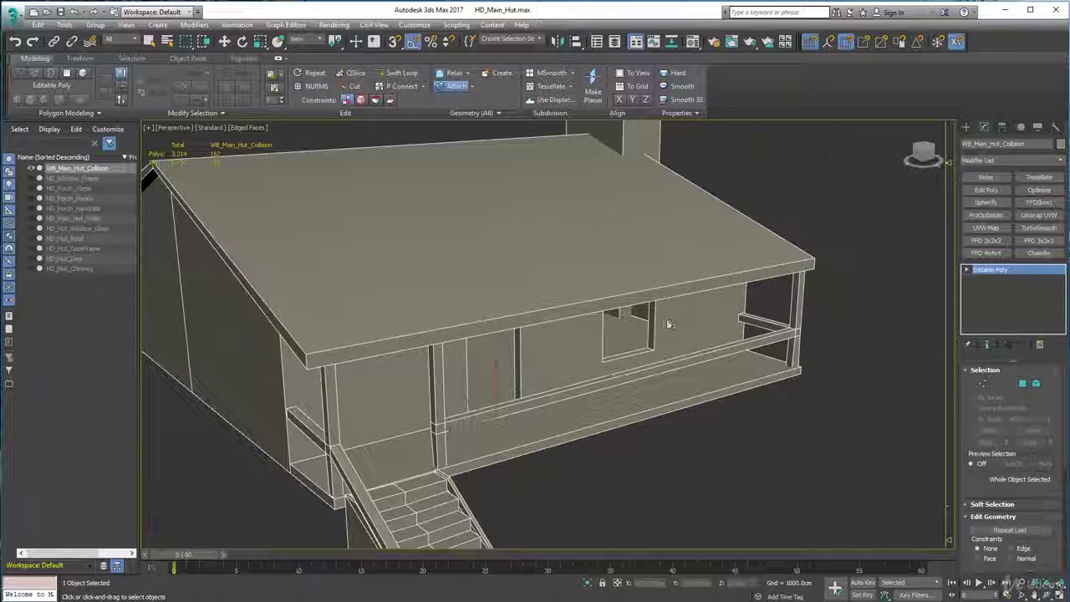
pyautogui.moveTo(668, 324); pyautogui.dragTo(654, 302, button='middle')
pyautogui.scroll(-5, 685, 284)
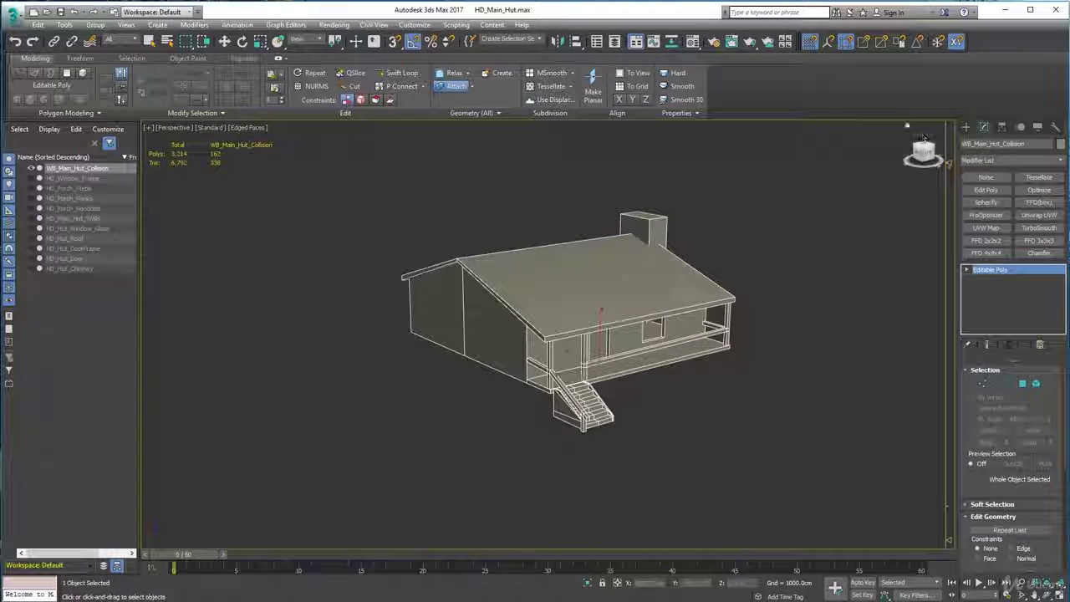
pyautogui.scroll(3, 635, 297)
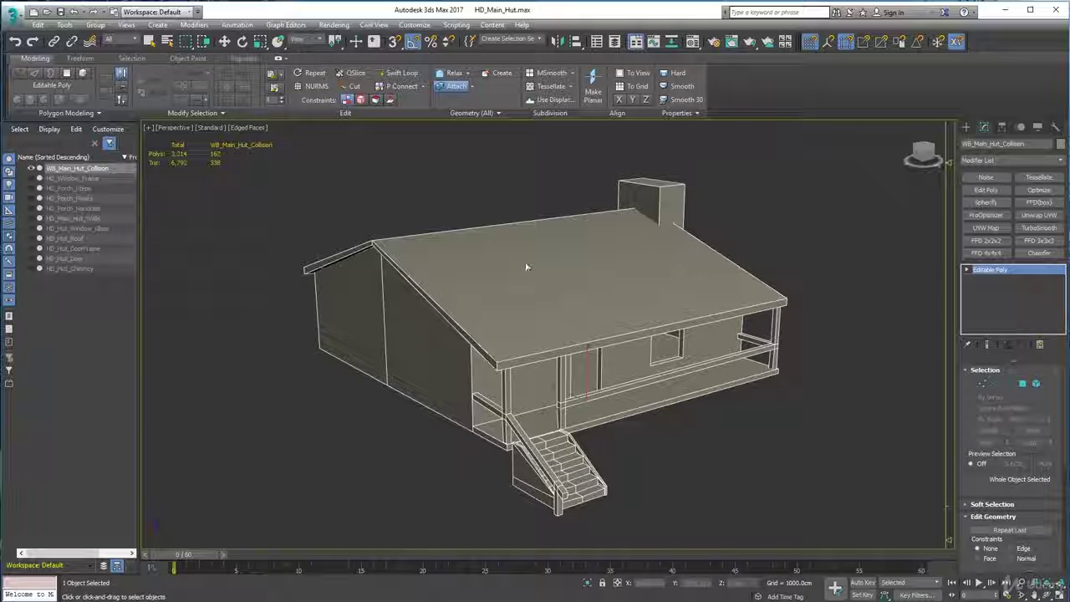
pyautogui.keyDown('alt'); pyautogui.moveTo(410, 326); pyautogui.dragTo(305, 267, button='middle'); pyautogui.keyUp('alt')
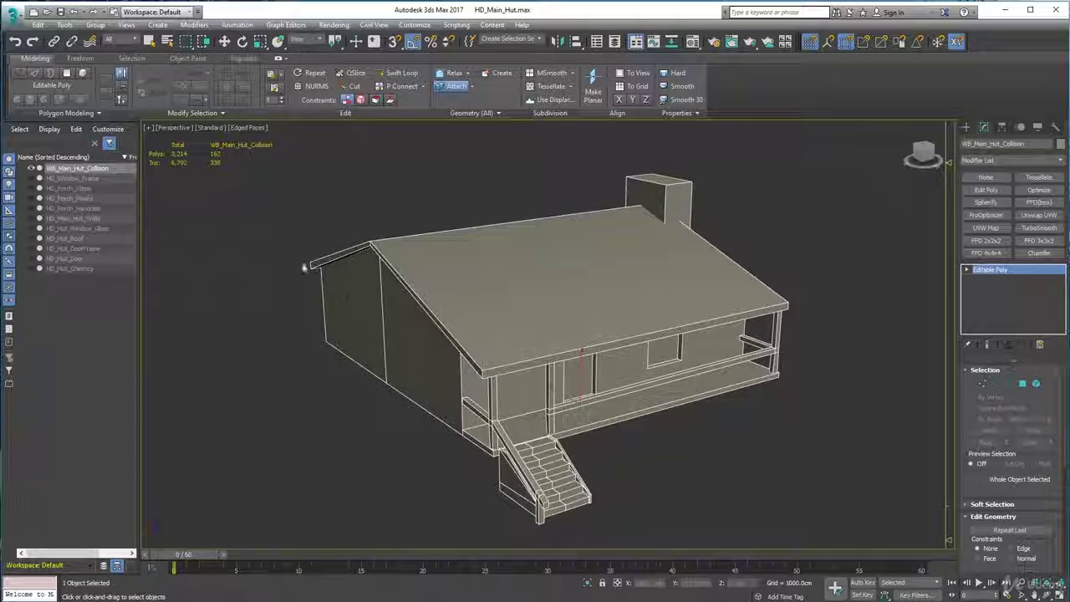
# Step: Save the scene as Main_Hut_Collision.max in the Collision folder, replacing the existing file
pyautogui.click(21, 22)
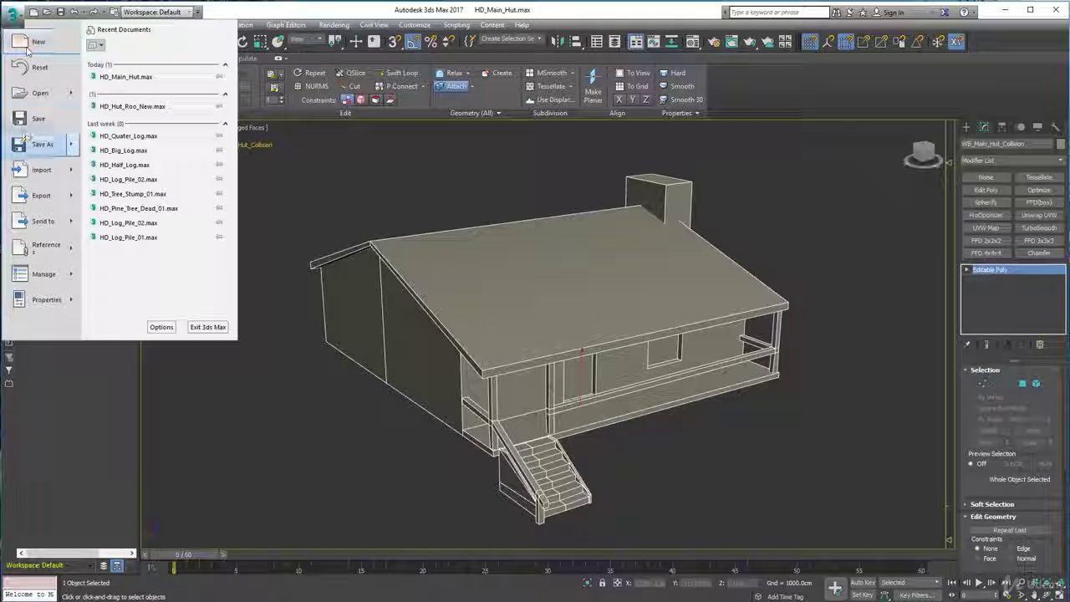
pyautogui.click(37, 144)
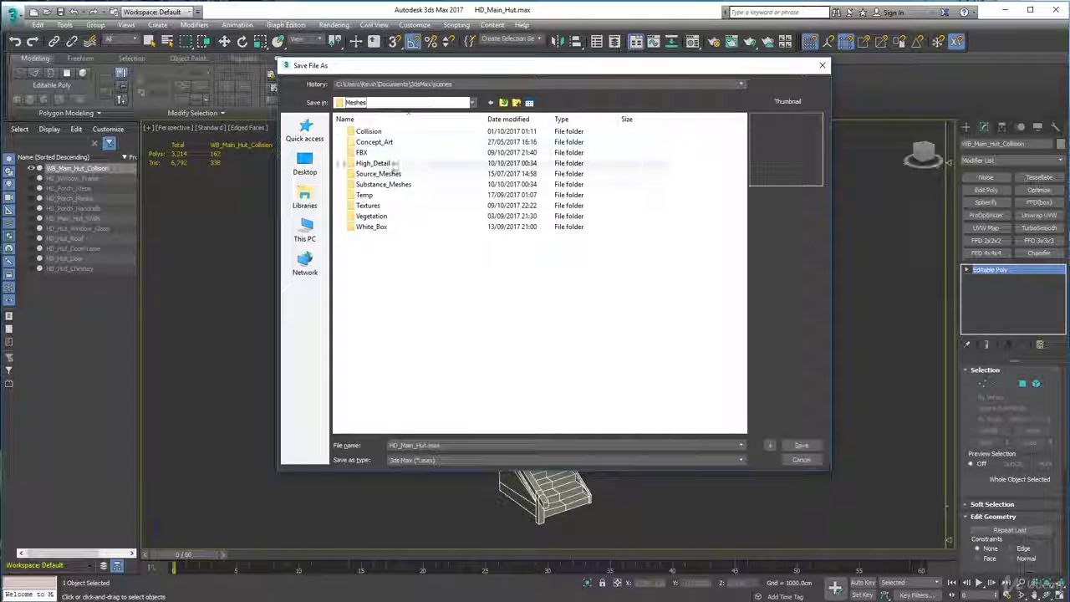
pyautogui.doubleClick(366, 133)
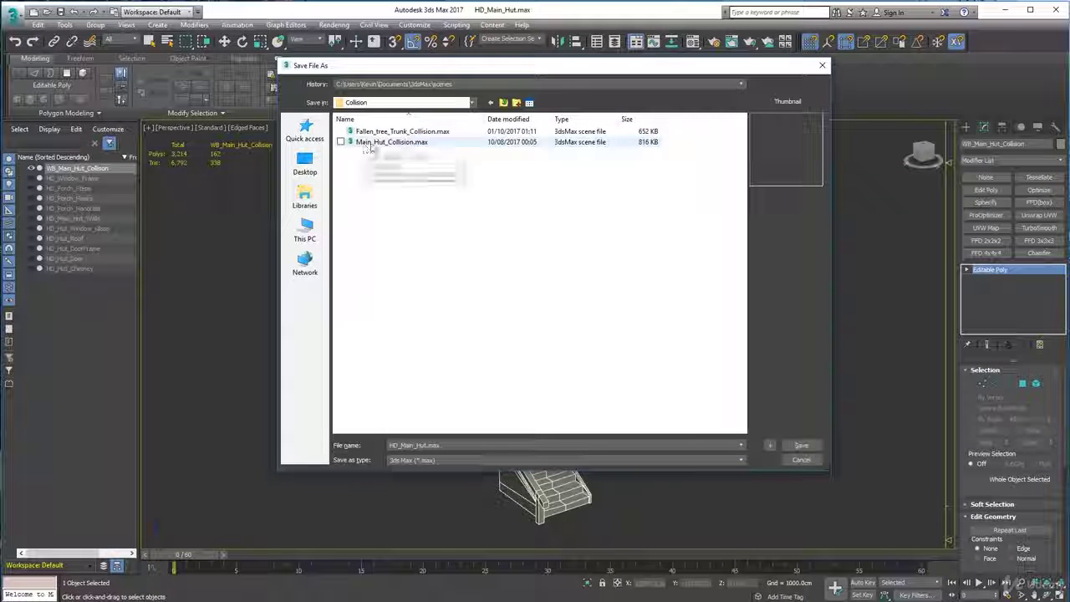
pyautogui.click(391, 142)
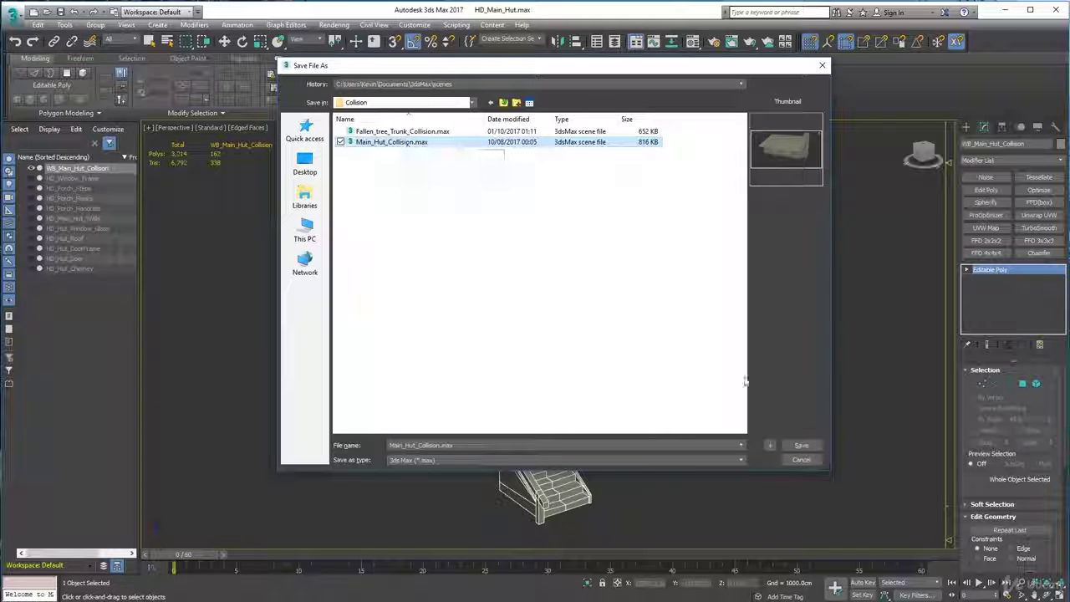
pyautogui.click(800, 447)
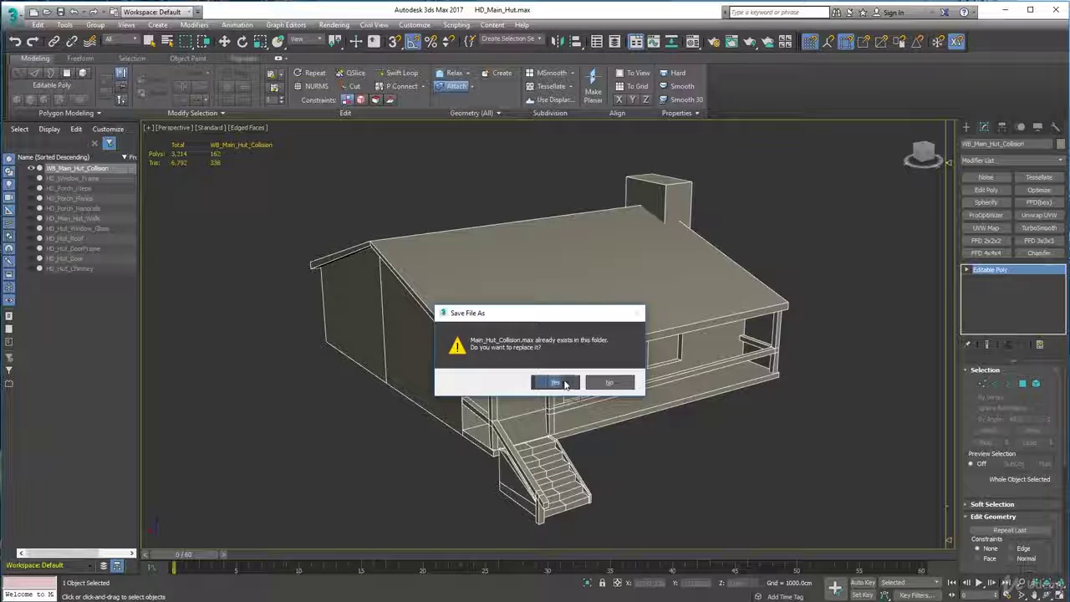
pyautogui.click(557, 382)
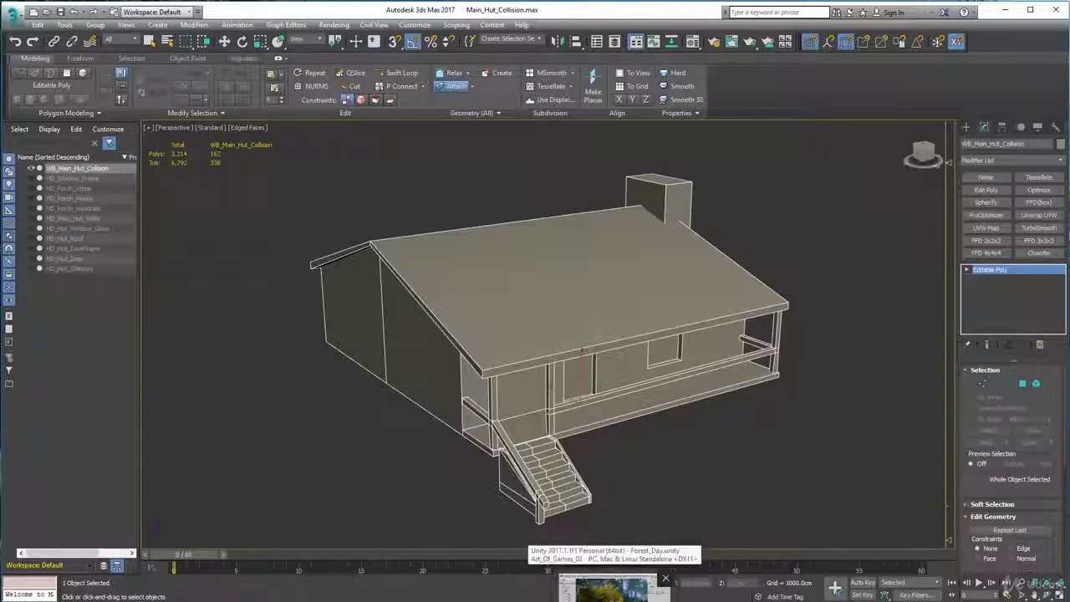
# Step: Switch to the Forest_Day project in Unity, deselect HD_Main_Hut and bring the hut's porch steps into view
pyautogui.click(588, 595)
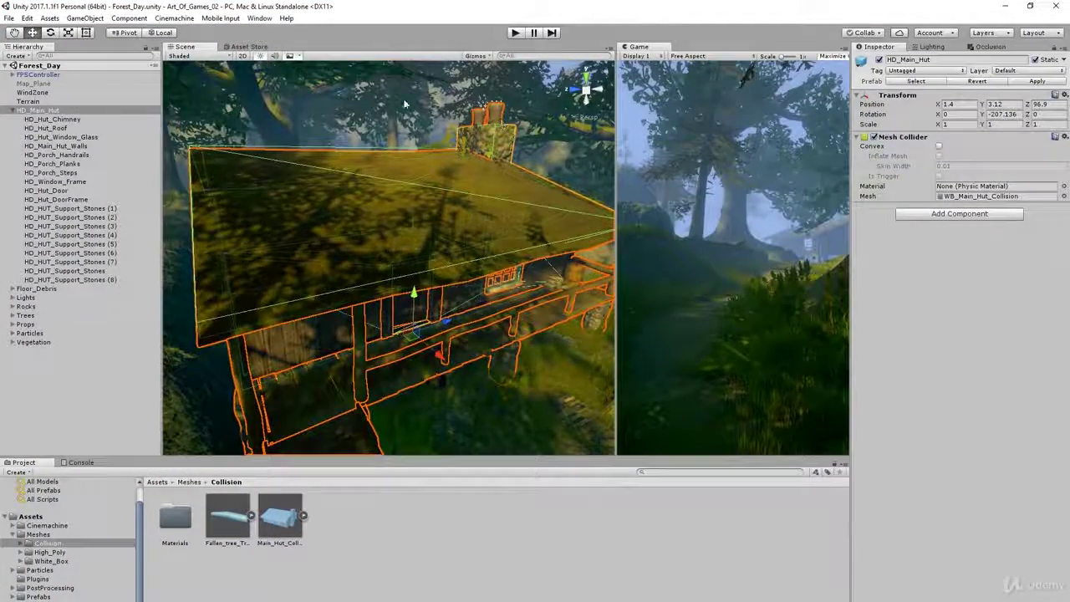
pyautogui.click(542, 260)
pyautogui.click(564, 72)
pyautogui.moveTo(391, 359); pyautogui.dragTo(387, 282, button='middle')
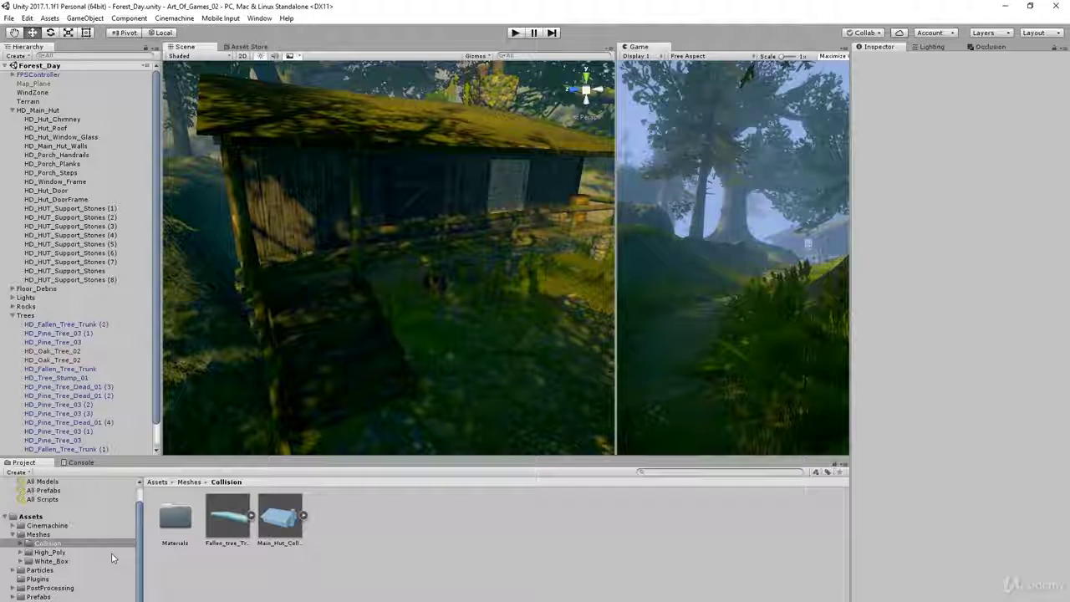
# Step: Examine the project's Meshes folder, its High_Poly and White_Box subfolders, and the Collision folder with its Materials
pyautogui.click(48, 543)
pyautogui.click(37, 535)
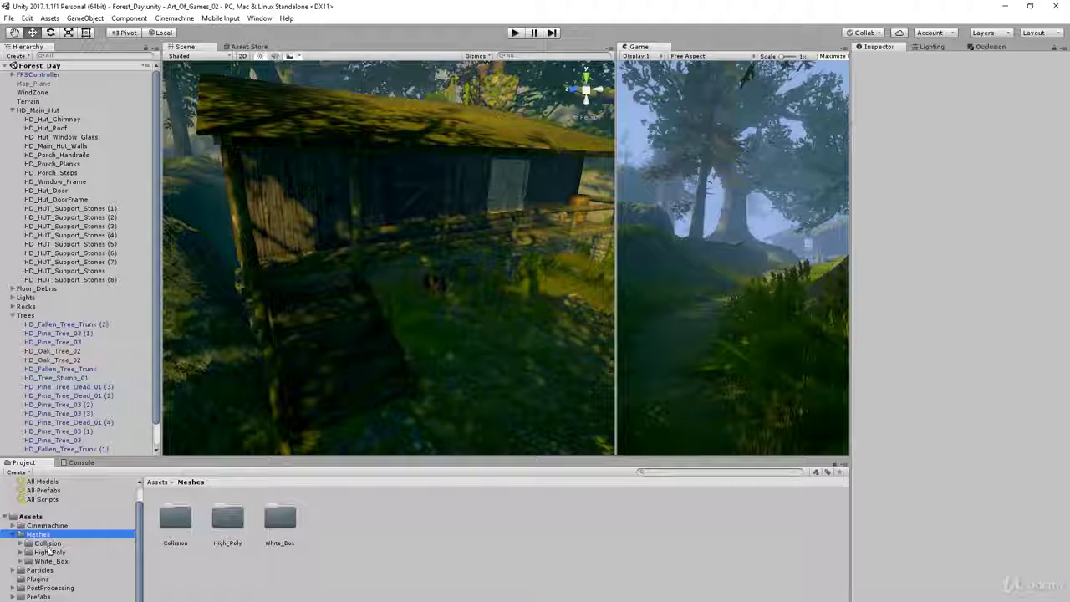
pyautogui.click(48, 552)
pyautogui.click(49, 562)
pyautogui.click(47, 544)
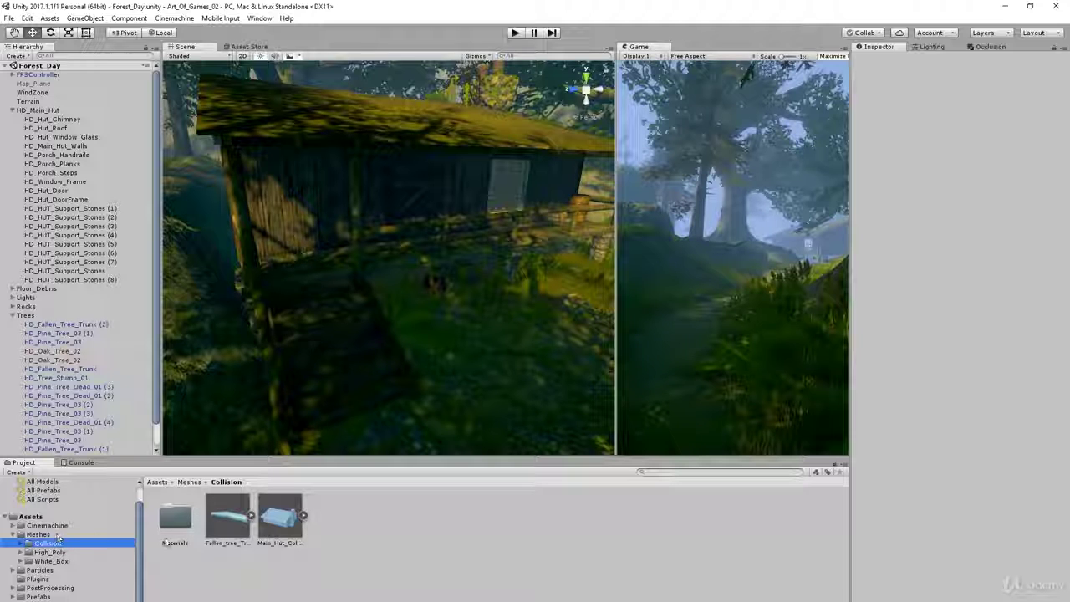
pyautogui.doubleClick(186, 531)
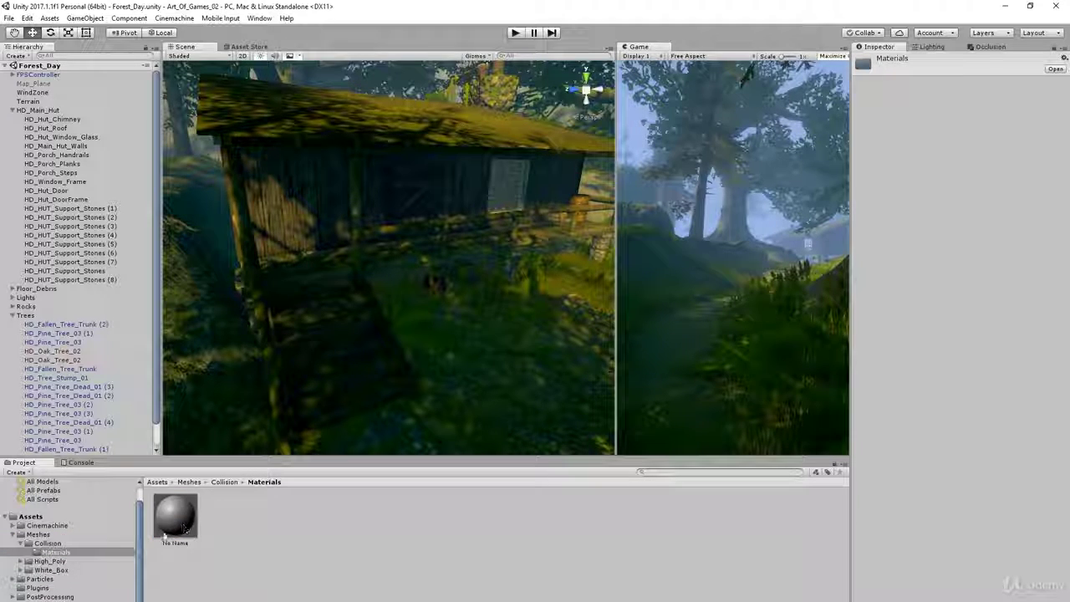
pyautogui.click(38, 544)
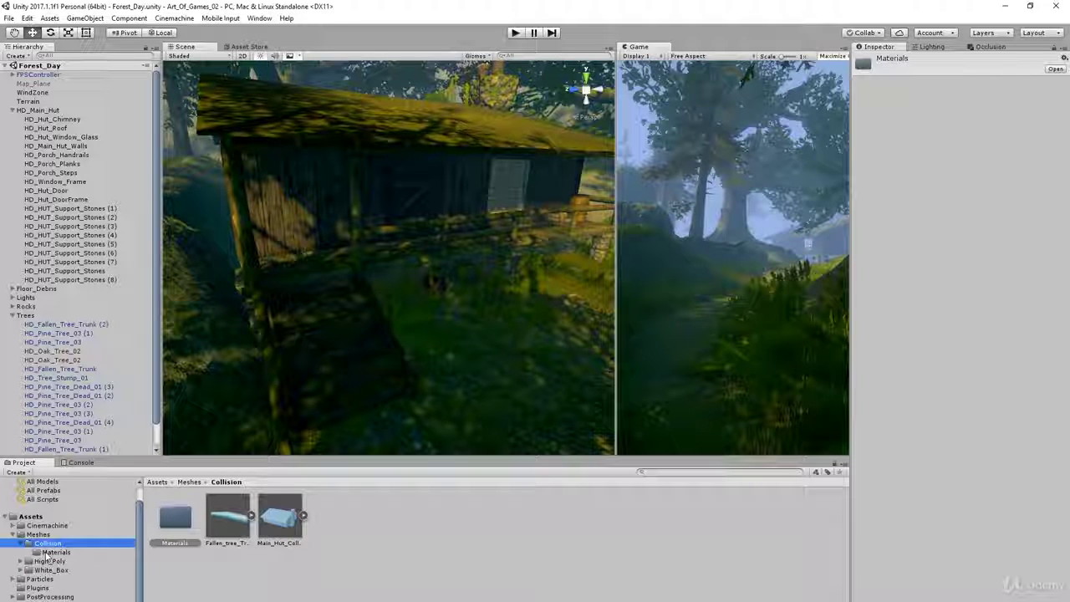
pyautogui.click(21, 544)
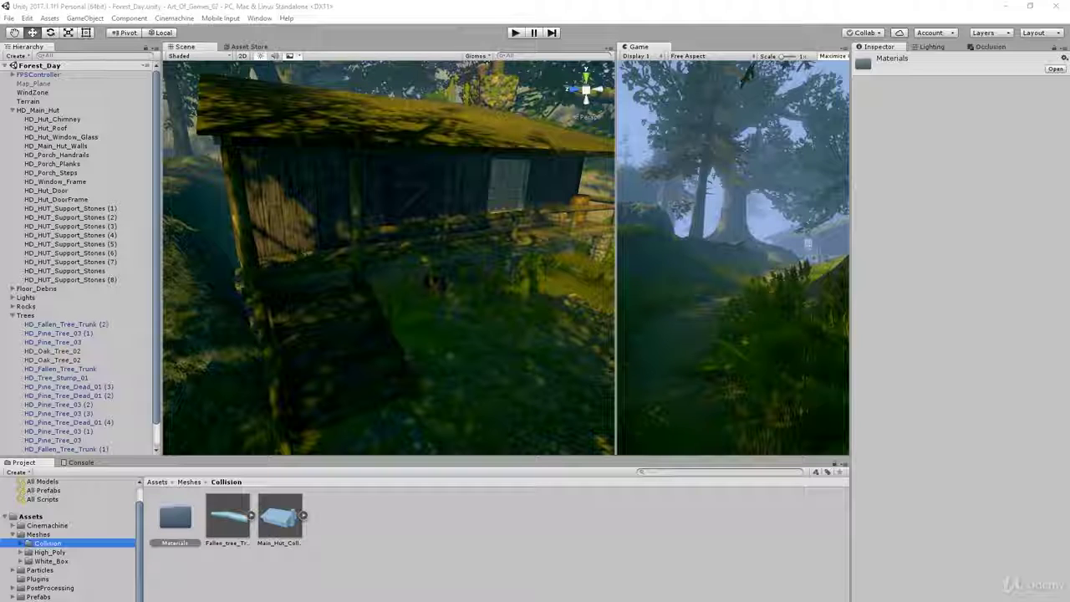
# Step: Delete the outdated Main_Hut_Collision asset from the project's Collision folder
pyautogui.click(375, 584)
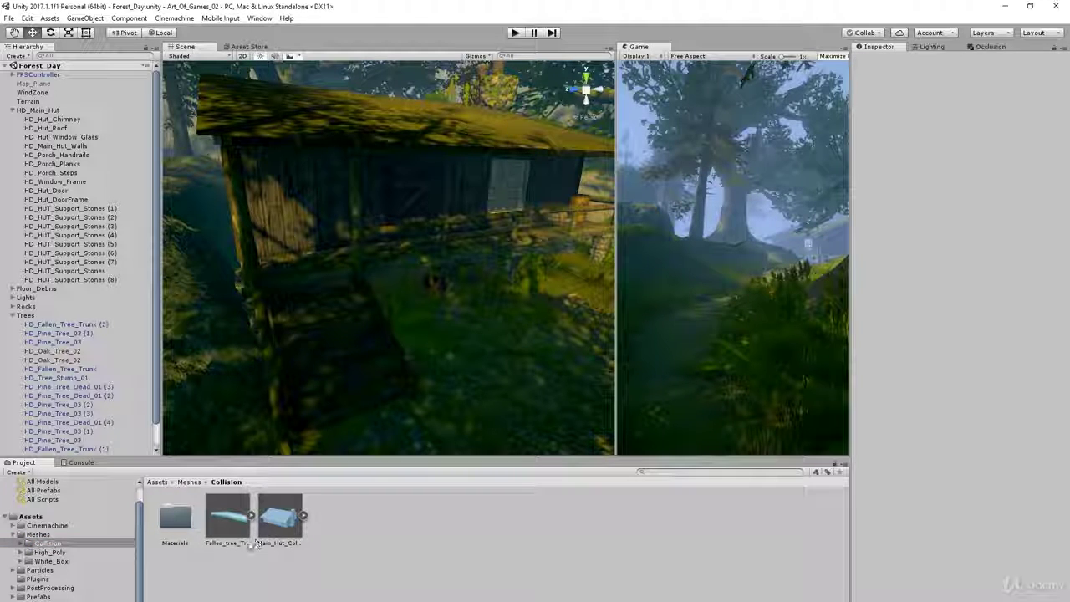
pyautogui.click(277, 518)
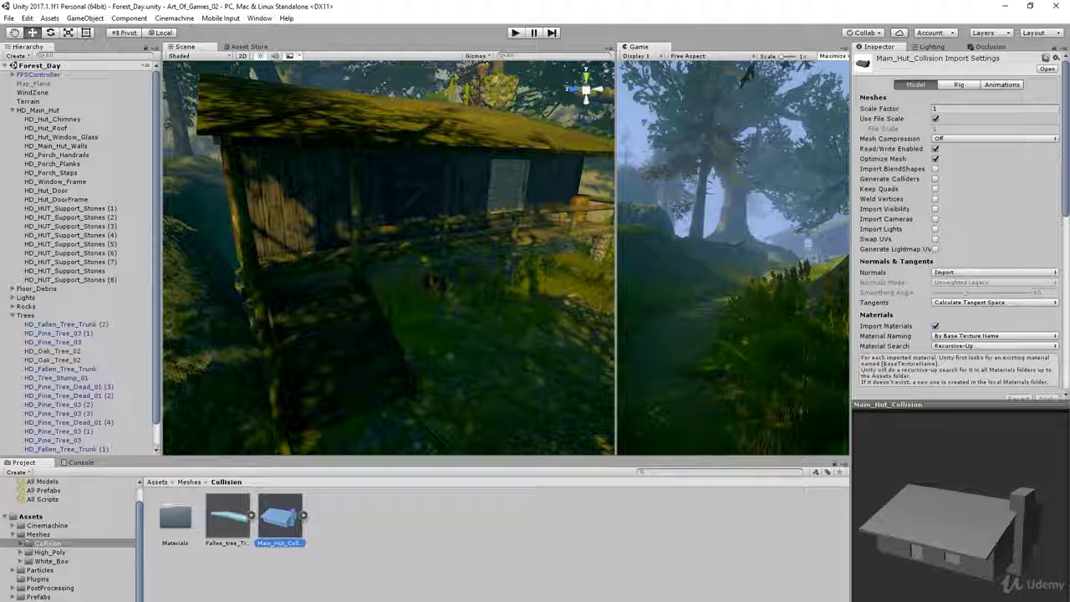
pyautogui.press('Delete')
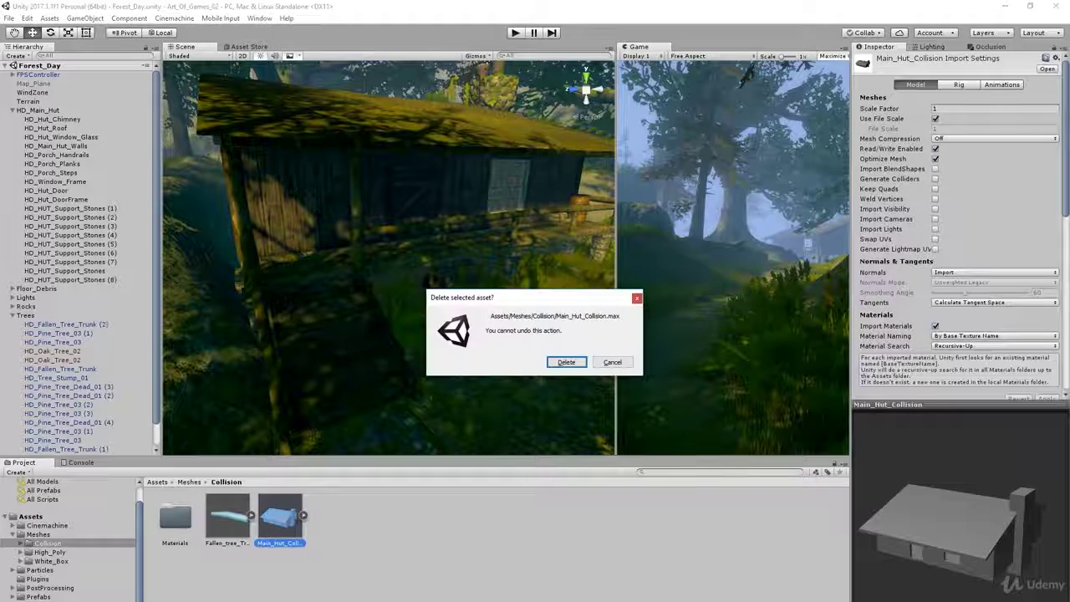
pyautogui.click(565, 362)
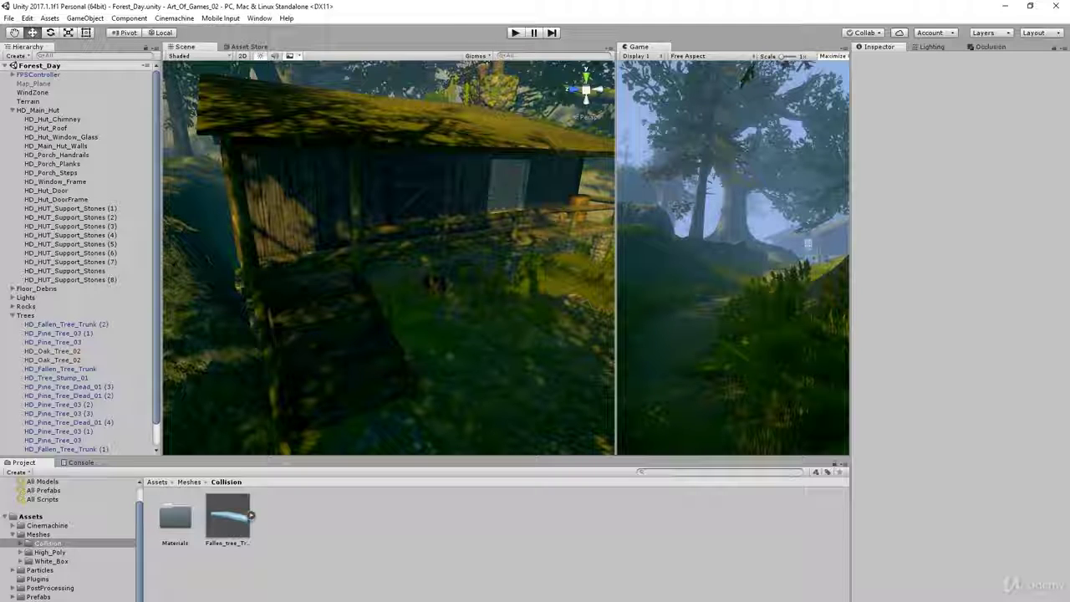
# Step: Import the newly saved Main_Hut_Collision.max file into the project's Collision folder
pyautogui.hotkey('alt', 'Tab')
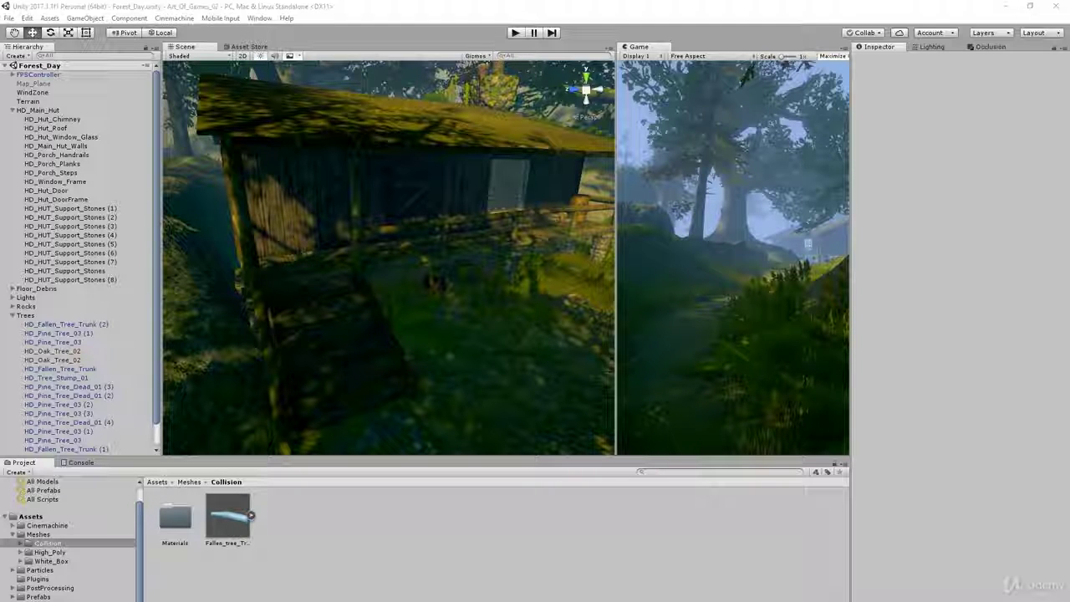
pyautogui.hotkey('alt', 'Tab')
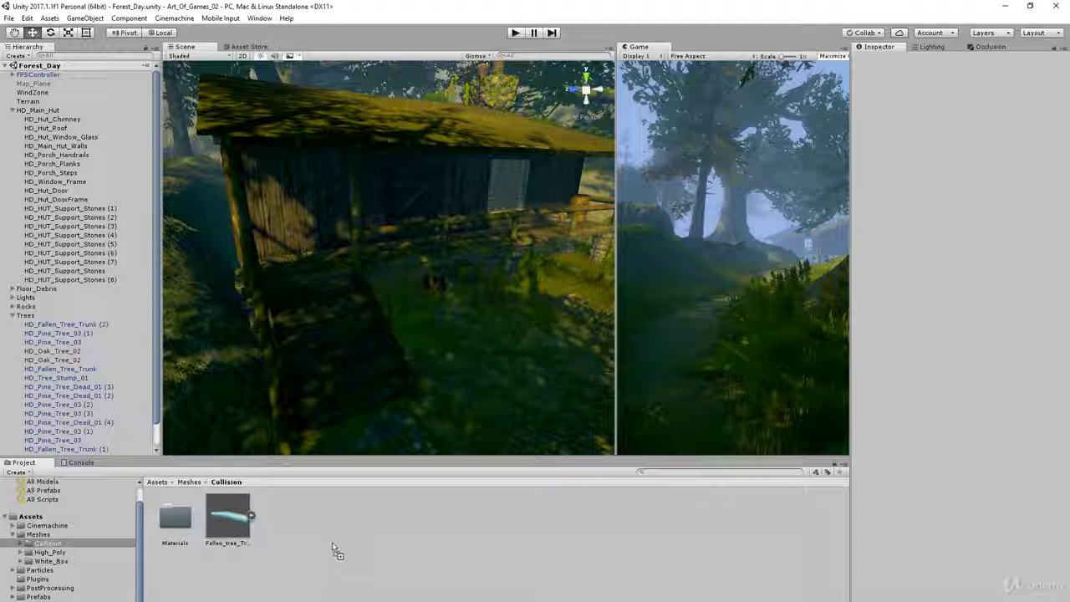
pyautogui.moveTo(332, 535); pyautogui.dragTo(67, 543)
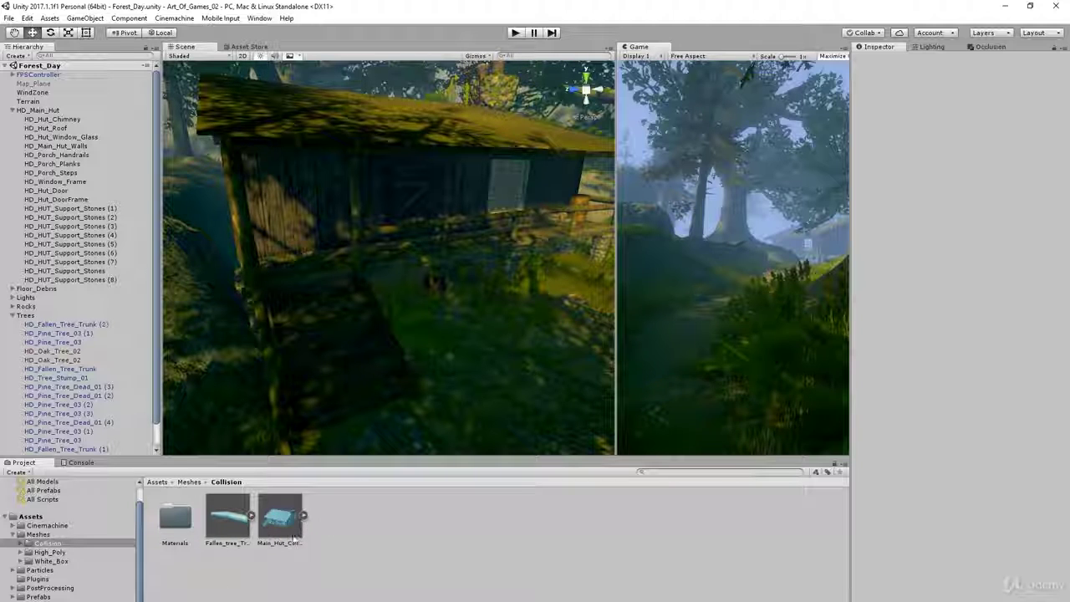
# Step: Select the imported Main_Hut_Collision asset and examine its model preview from several angles
pyautogui.click(280, 522)
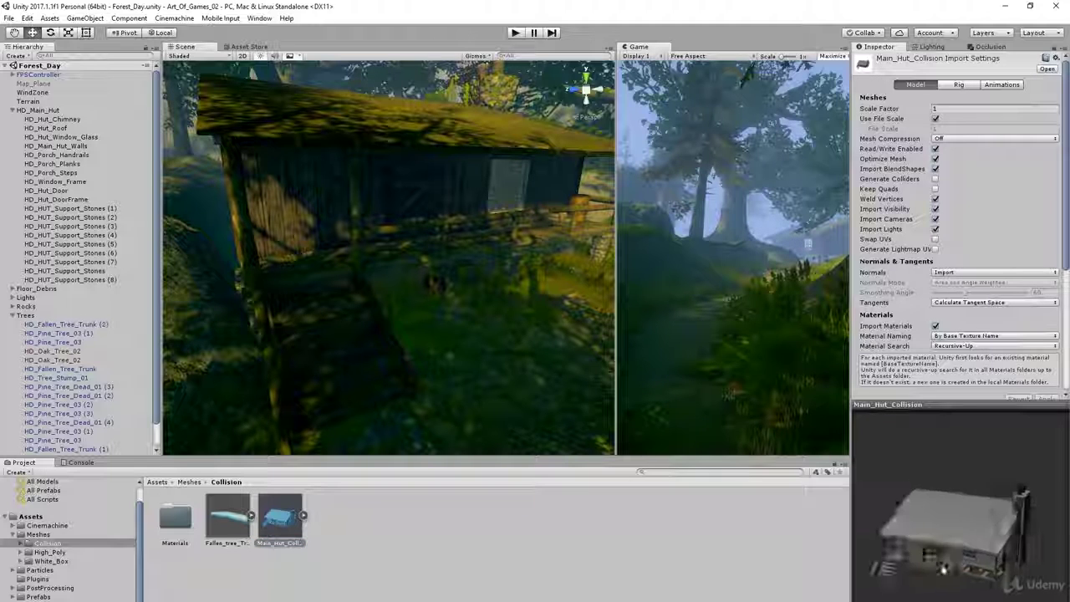
pyautogui.moveTo(943, 567); pyautogui.dragTo(974, 559)
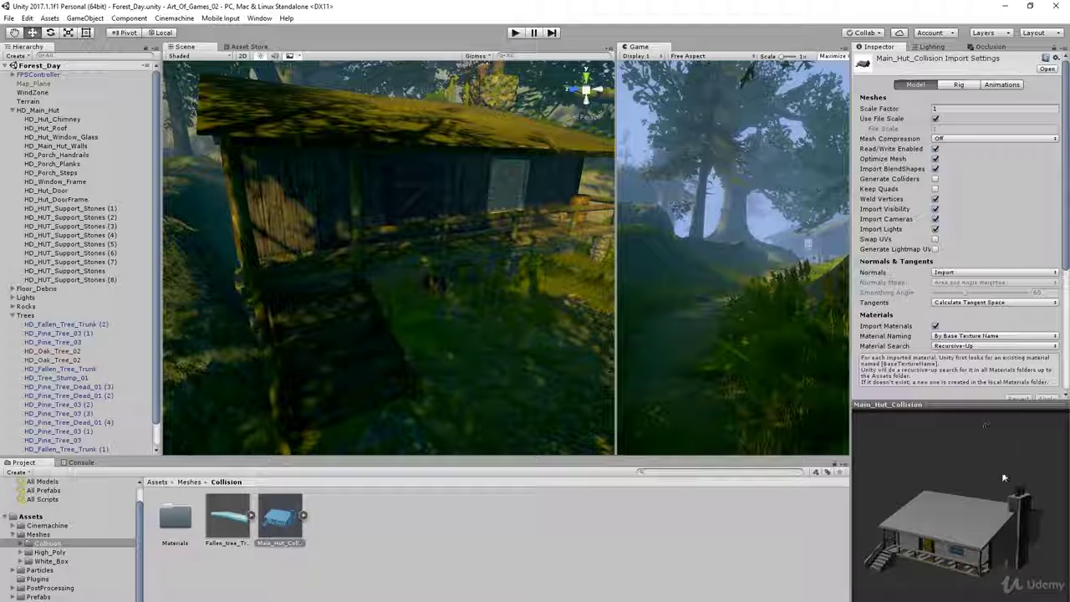
pyautogui.moveTo(989, 572); pyautogui.dragTo(292, 519)
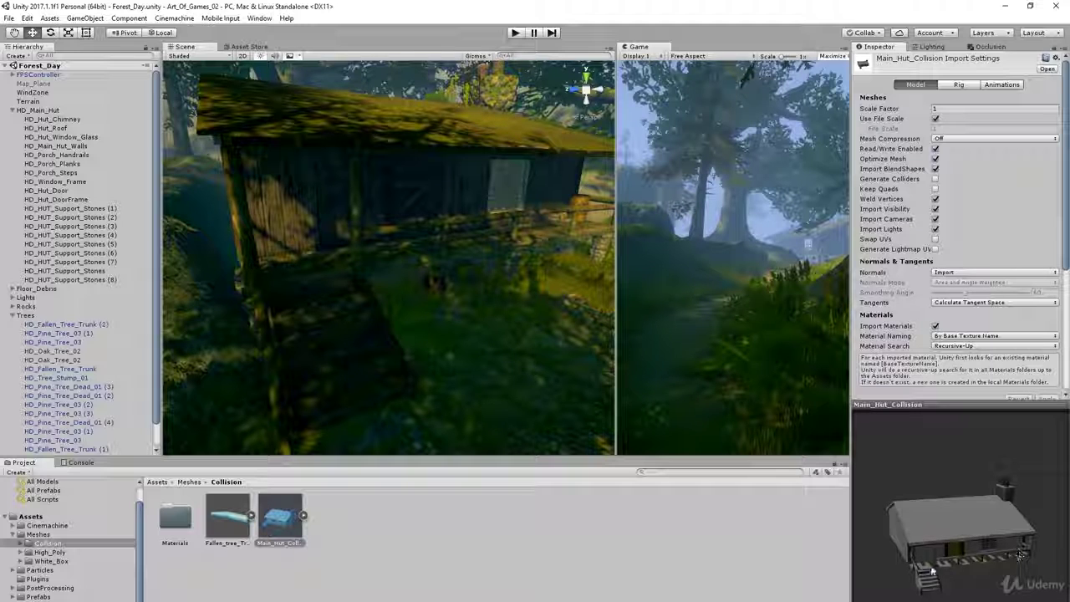
pyautogui.moveTo(944, 556); pyautogui.dragTo(953, 581)
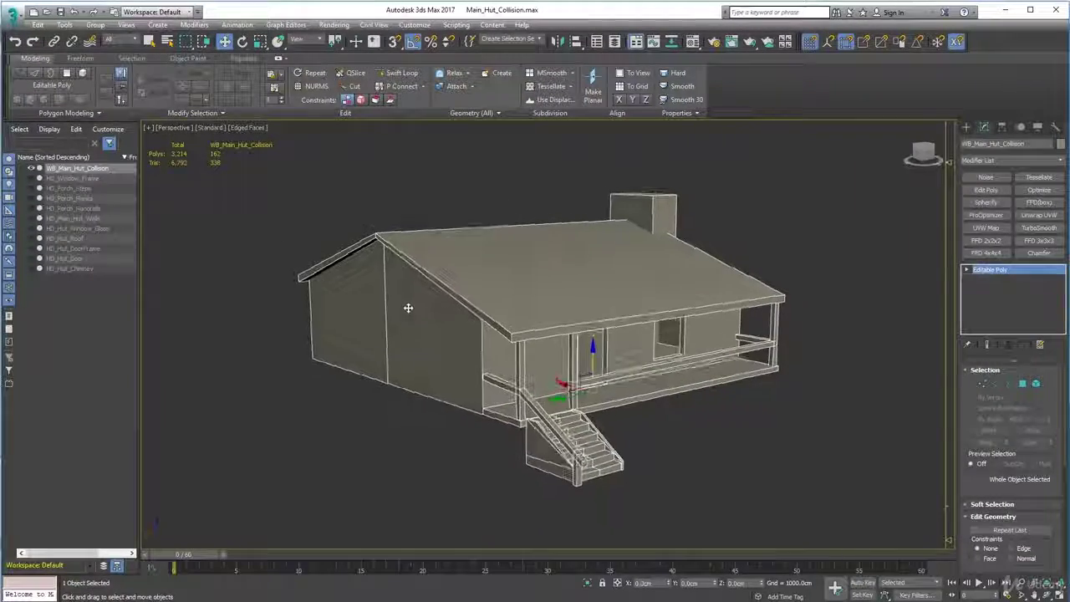
# Step: Switch to 3ds Max, hide WB_Main_Hut_Collision, and unhide all the high-detail HD_ hut objects
pyautogui.keyDown('alt'); pyautogui.moveTo(407, 308); pyautogui.dragTo(391, 301, button='middle'); pyautogui.keyUp('alt')
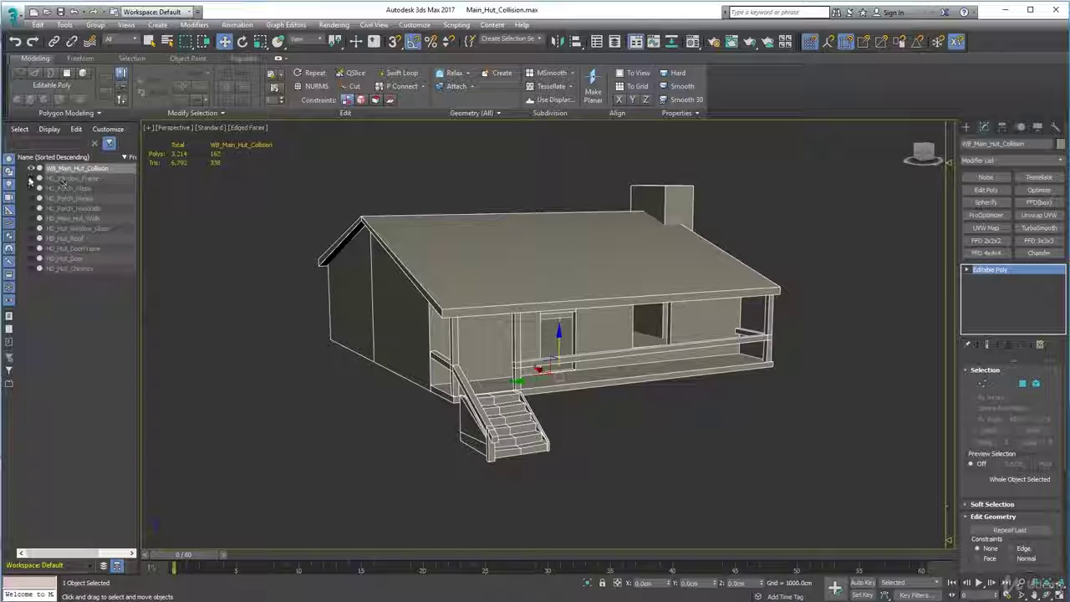
pyautogui.click(30, 168)
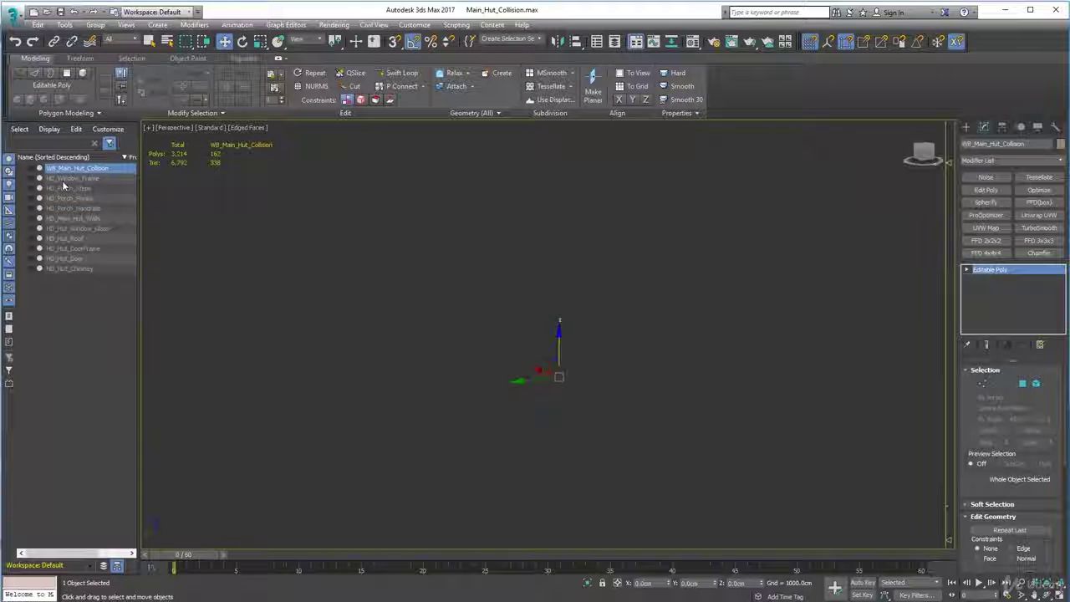
pyautogui.click(71, 178)
pyautogui.keyDown('shift'); pyautogui.click(89, 268); pyautogui.keyUp('shift')
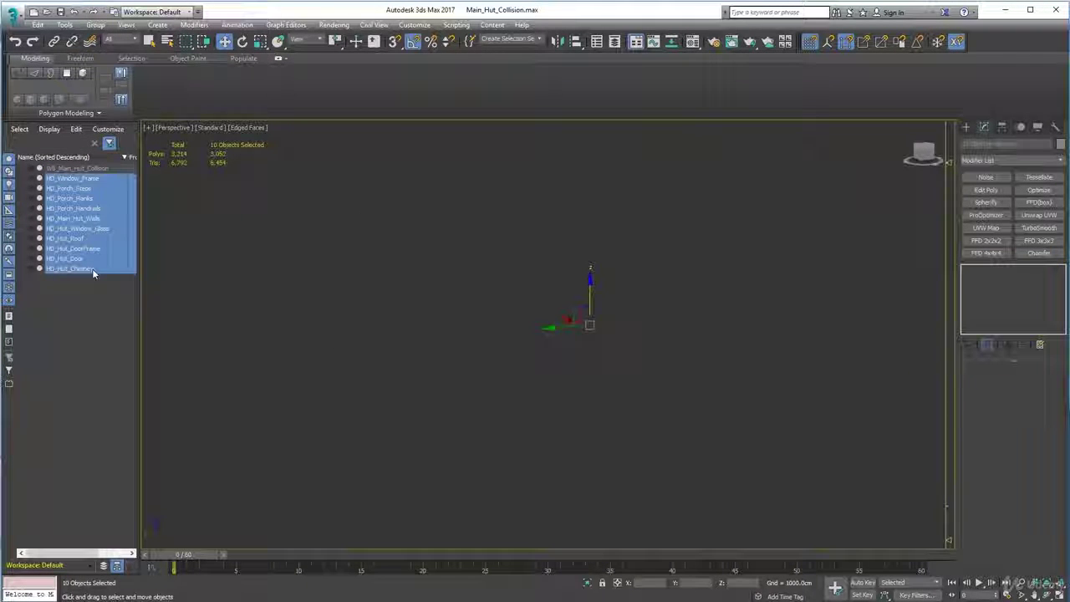
pyautogui.click(31, 188)
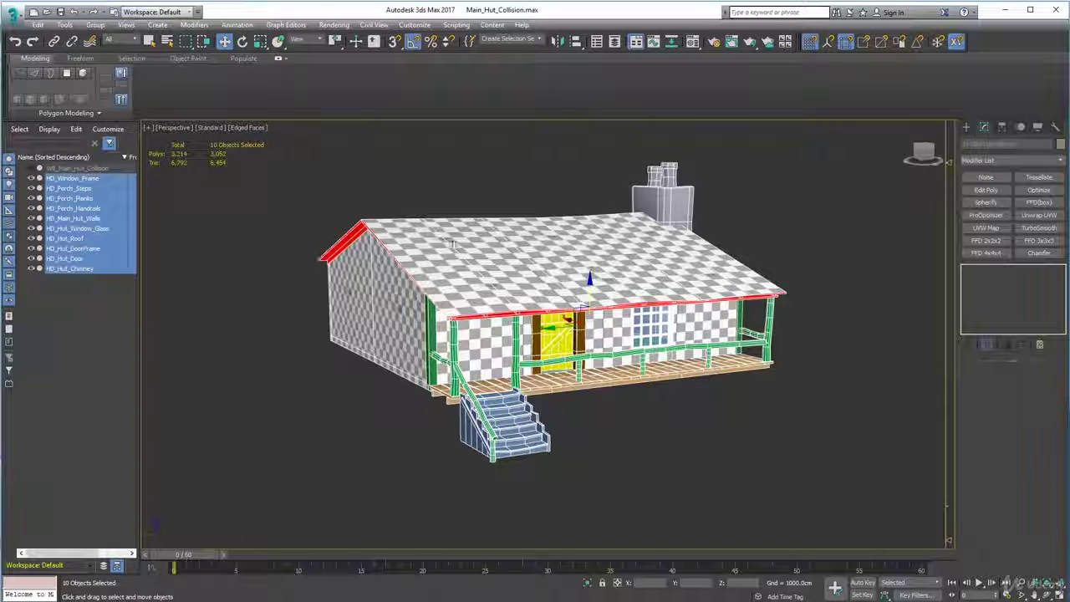
# Step: Delete all the high-detail HD_ hut objects from the scene and unhide WB_Main_Hut_Collision
pyautogui.moveTo(298, 130); pyautogui.dragTo(433, 253)
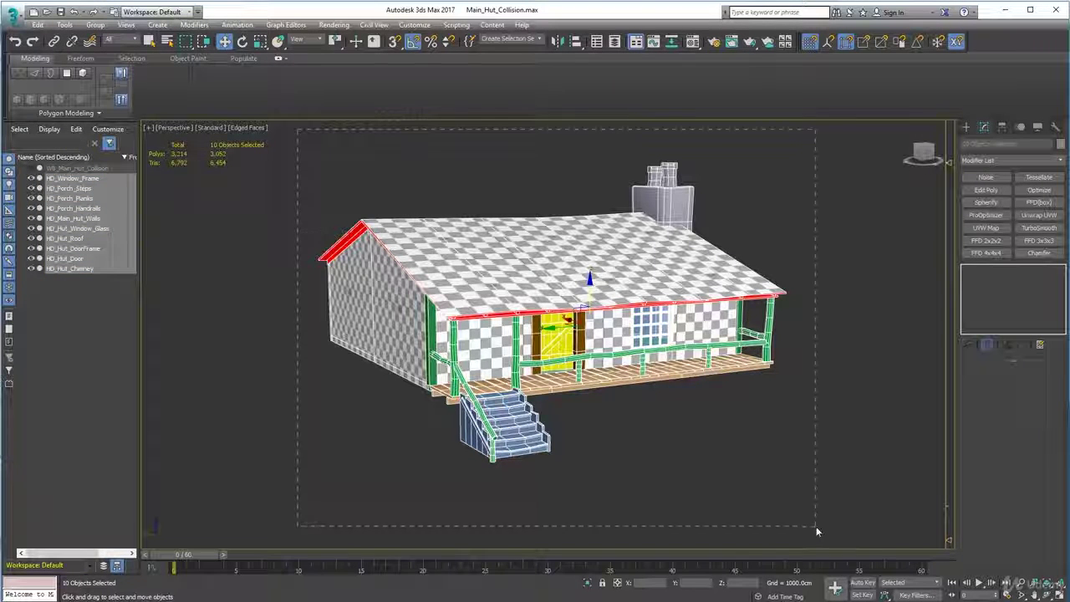
pyautogui.moveTo(816, 530); pyautogui.dragTo(801, 507)
pyautogui.press('Delete')
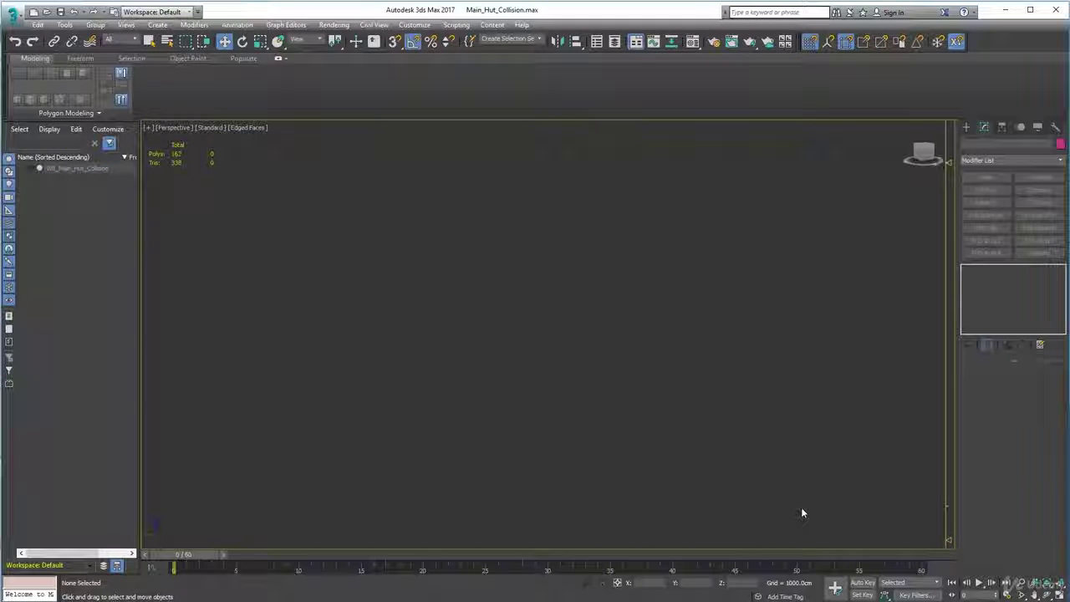
pyautogui.click(32, 168)
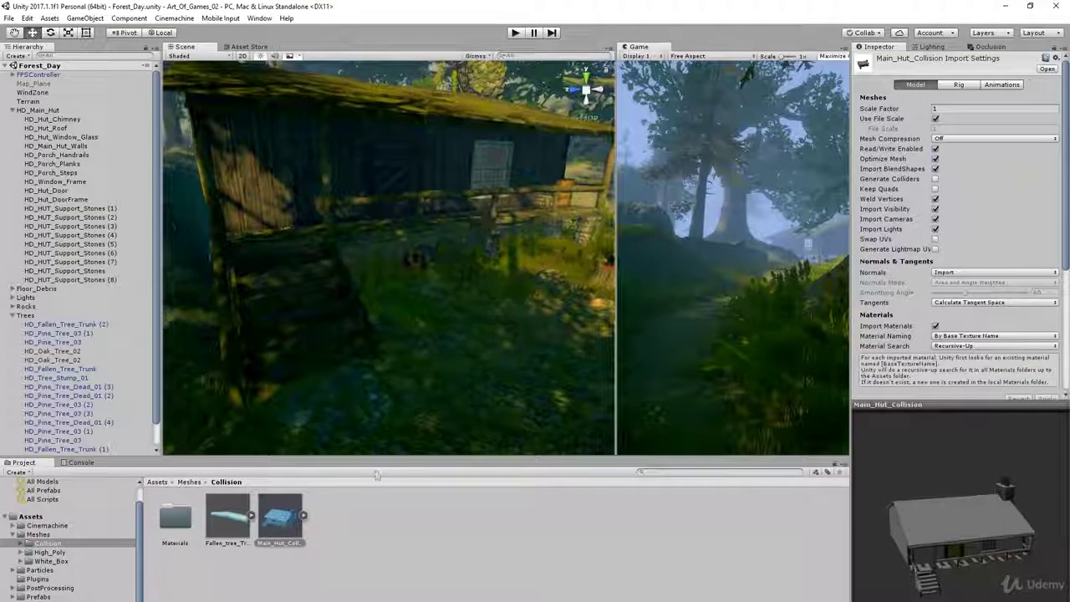
# Step: Switch to Unity, delete the Main_Hut_Collision asset, and re-import the cleaned-up file into the Collision folder
pyautogui.press('Delete')
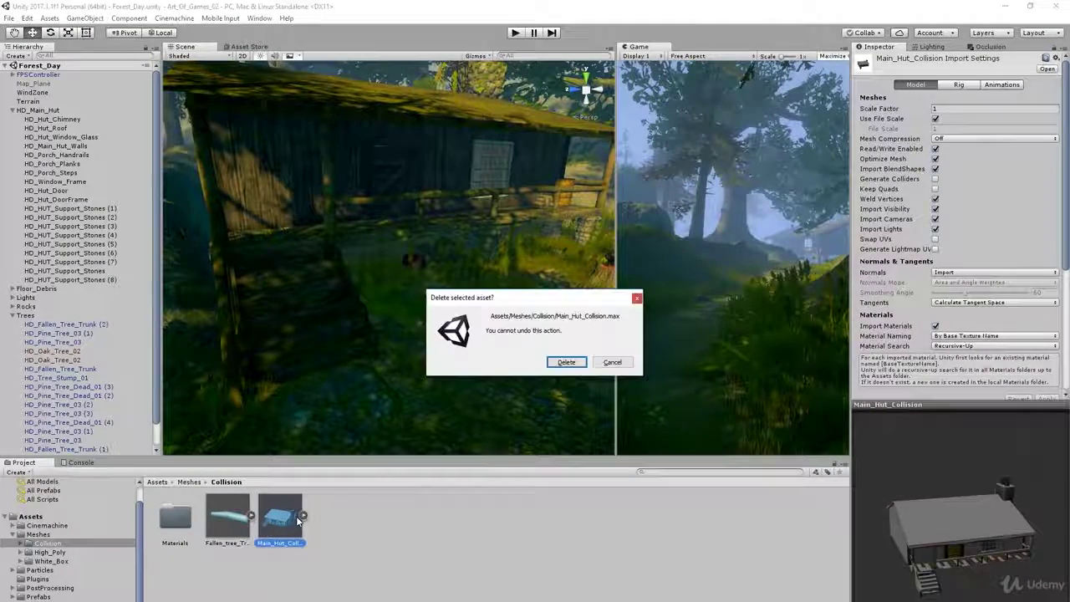
pyautogui.click(567, 362)
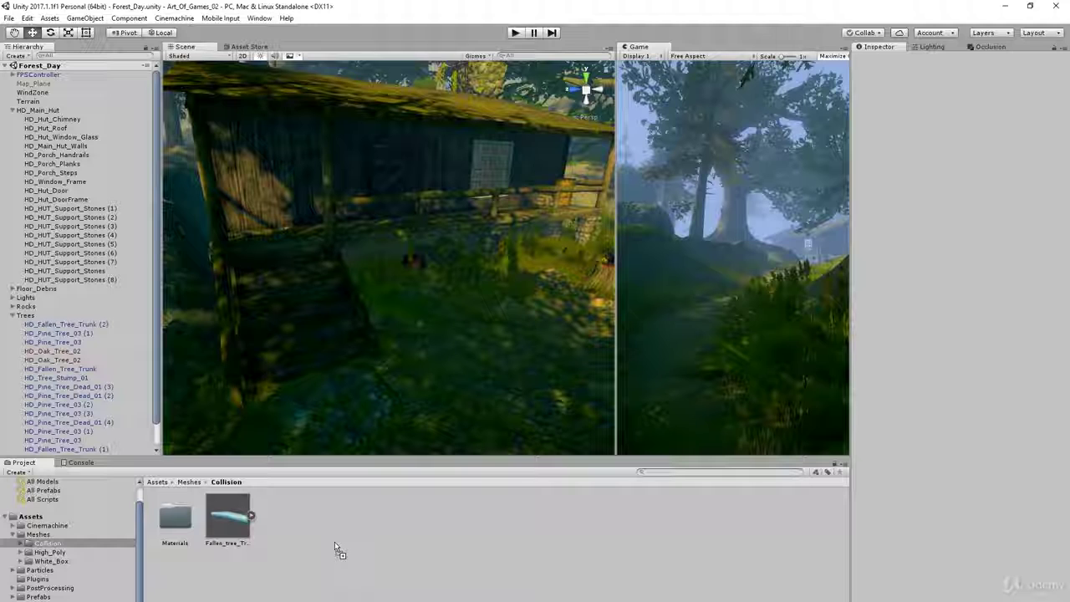
pyautogui.moveTo(334, 542); pyautogui.dragTo(334, 541)
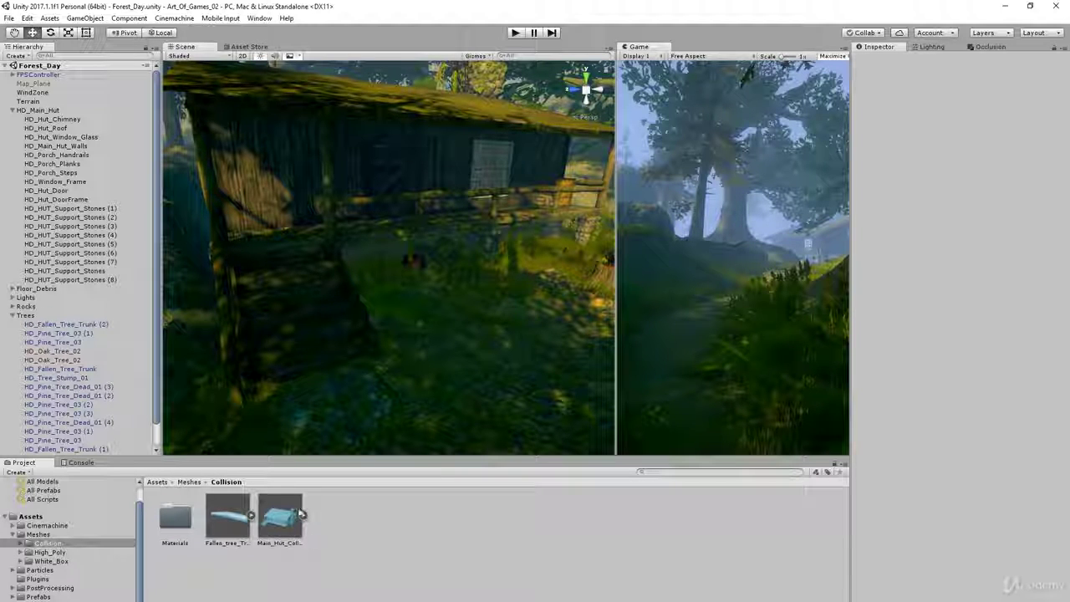
# Step: Examine the re-imported Main_Hut_Collision model preview and bring the whole front of the hut into view in the scene
pyautogui.click(300, 515)
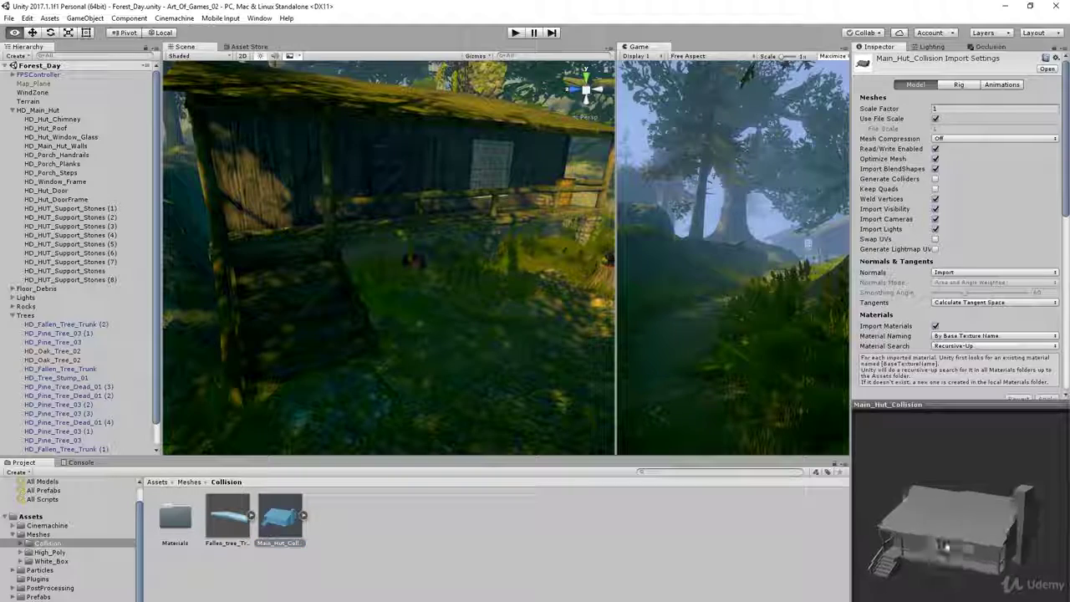
pyautogui.moveTo(384, 218); pyautogui.dragTo(390, 222, button='middle')
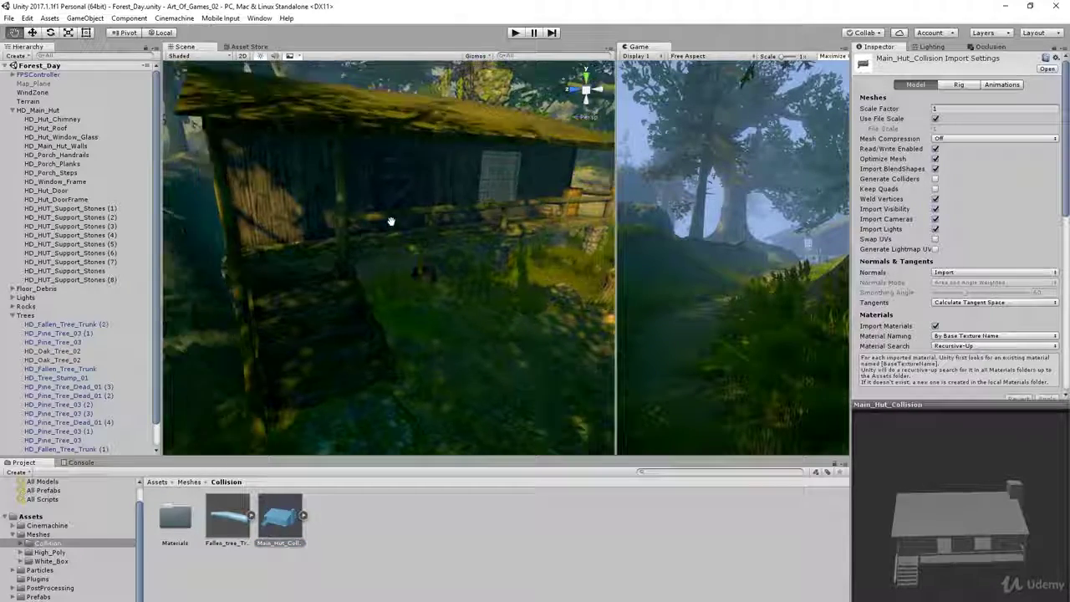
pyautogui.keyDown('alt'); pyautogui.moveTo(390, 222); pyautogui.dragTo(391, 291); pyautogui.keyUp('alt')
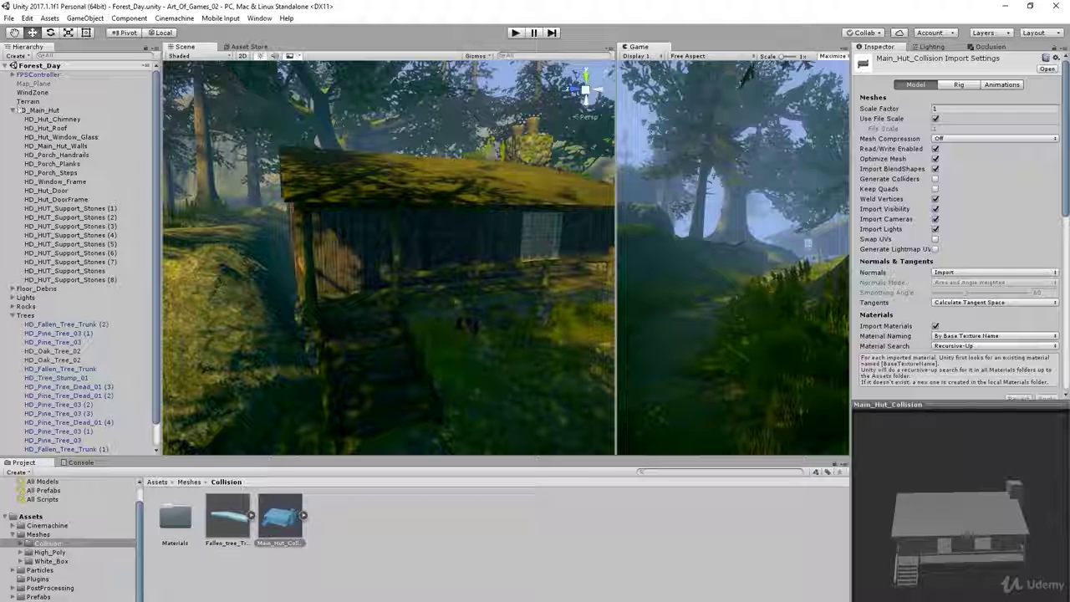
# Step: Collapse the Trees and HD_Main_Hut groups in the scene hierarchy
pyautogui.click(13, 111)
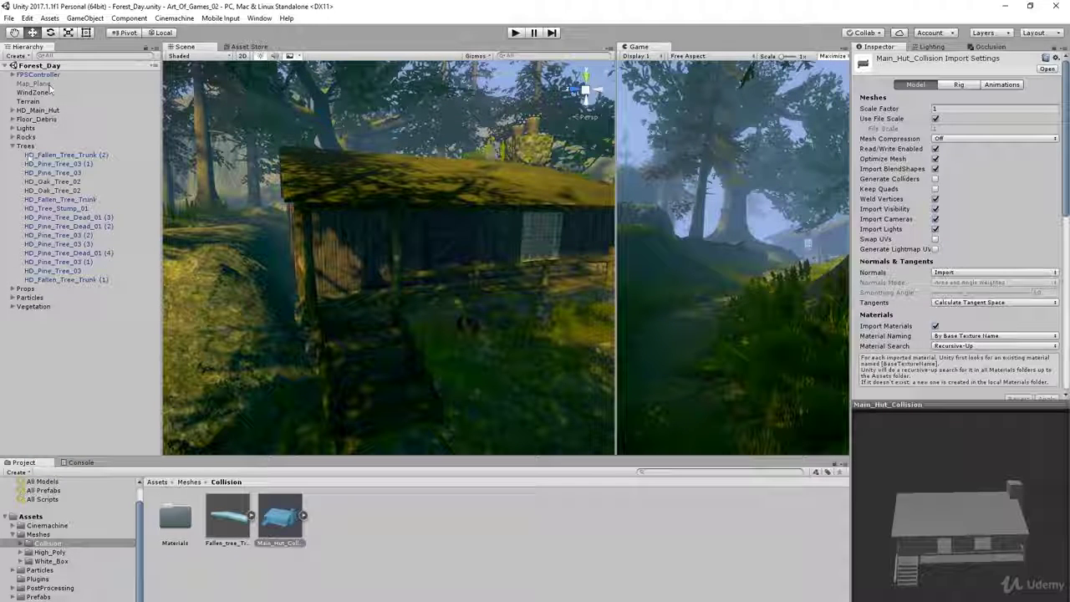
pyautogui.click(13, 147)
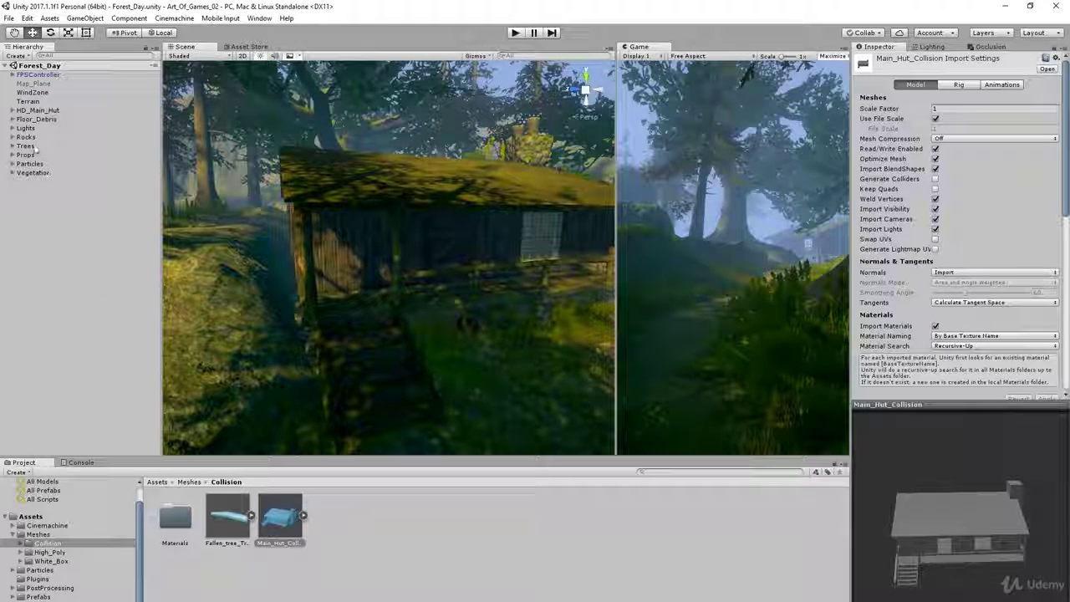
pyautogui.click(12, 110)
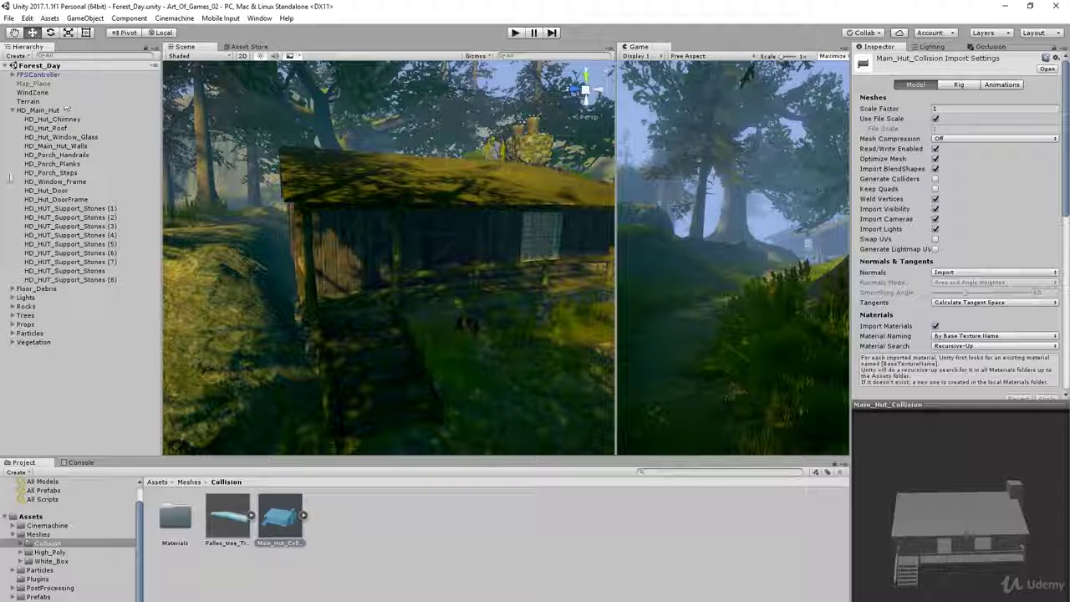
pyautogui.click(12, 110)
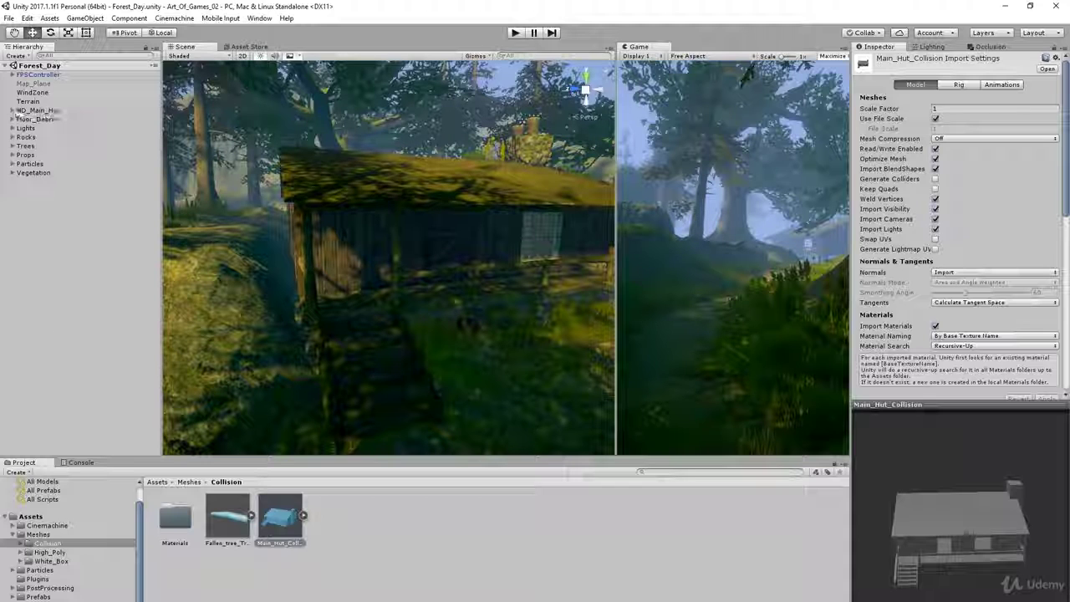
# Step: Remove the Mesh Collider component that has the missing mesh from the HD_Main_Hut parent object
pyautogui.click(37, 111)
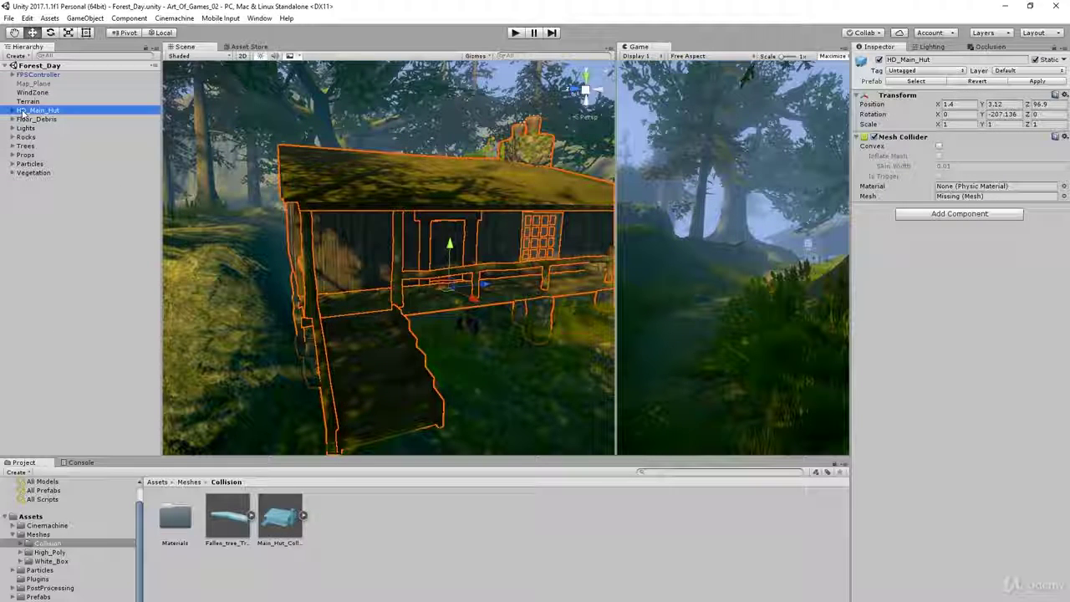
pyautogui.click(13, 111)
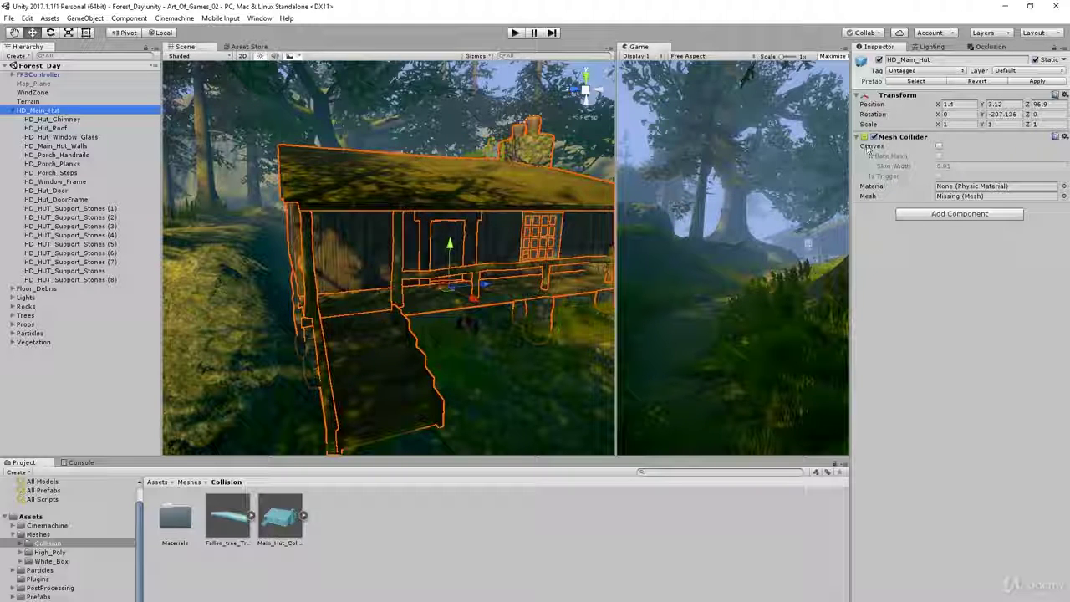
pyautogui.click(1065, 137)
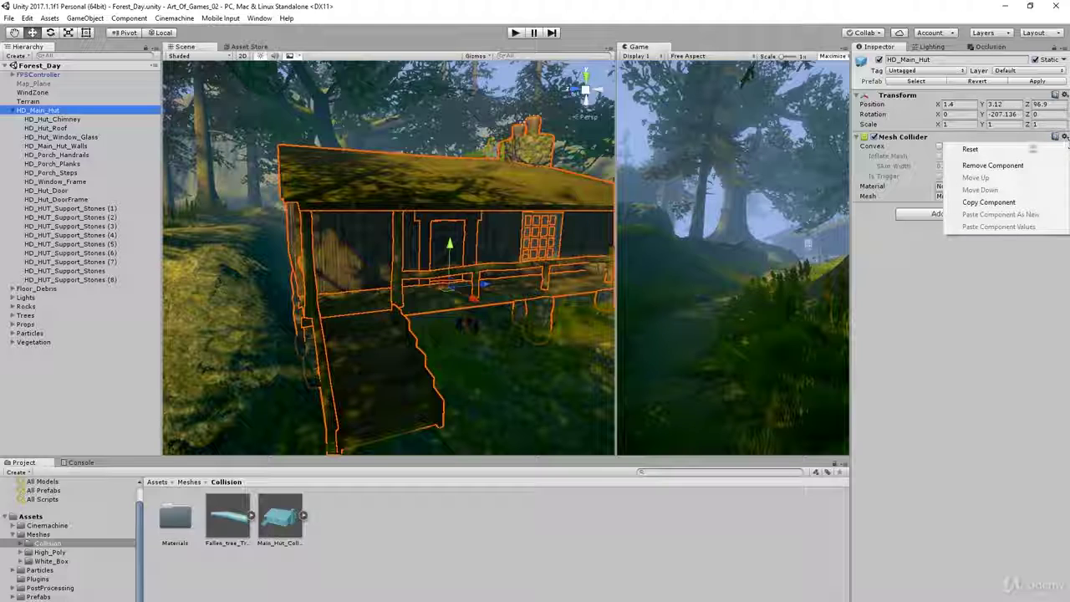
pyautogui.click(1010, 166)
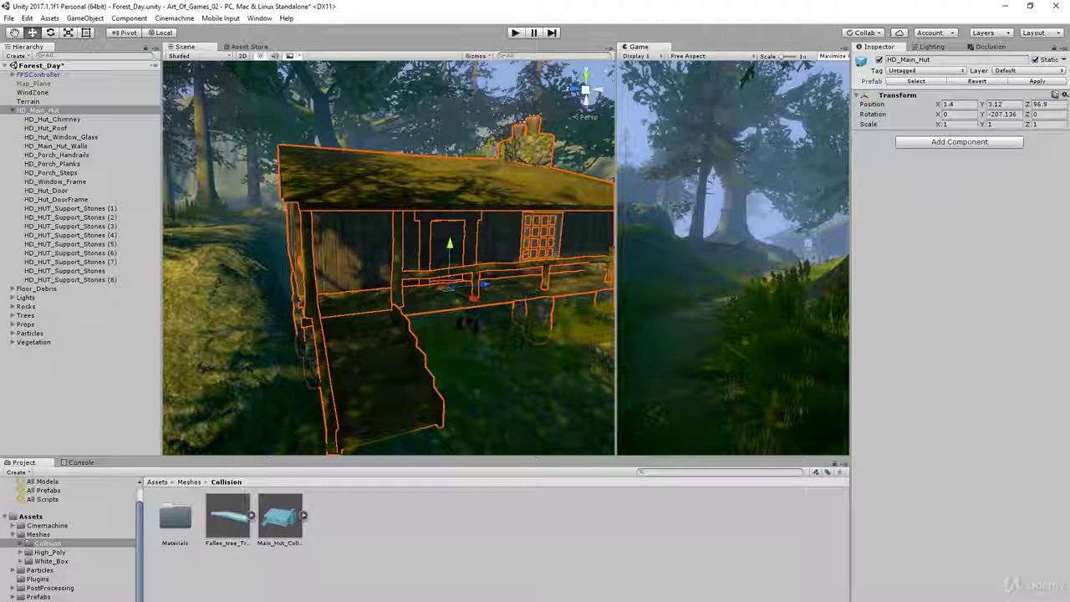
# Step: Add a Mesh Collider component to HD_Main_Hut and assign the WB_Main_Hut_Collision mesh from the Main_Hut_Collision model to it
pyautogui.click(959, 141)
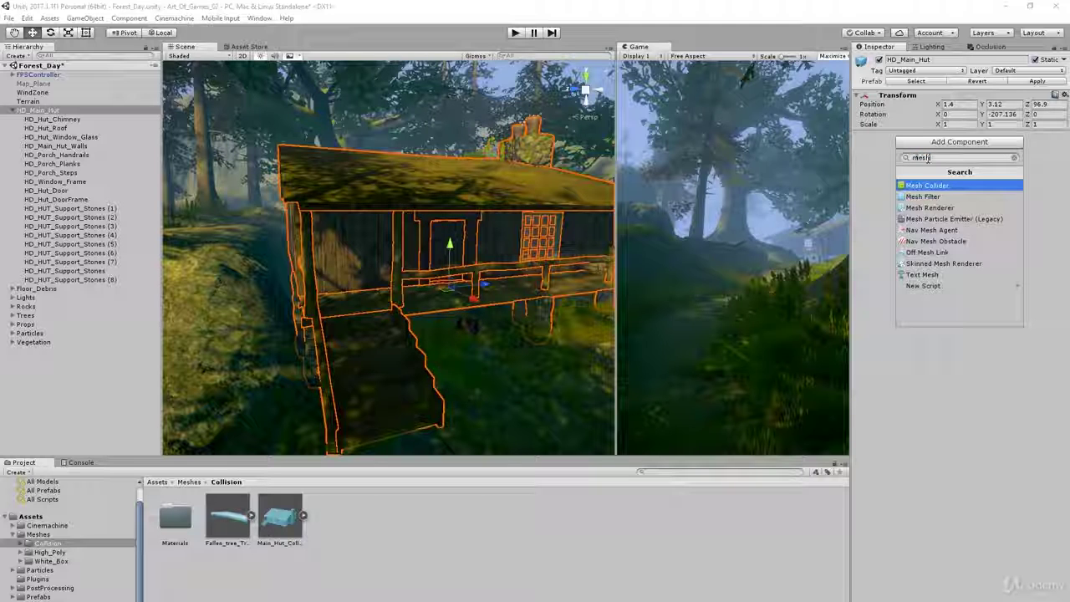
pyautogui.click(920, 186)
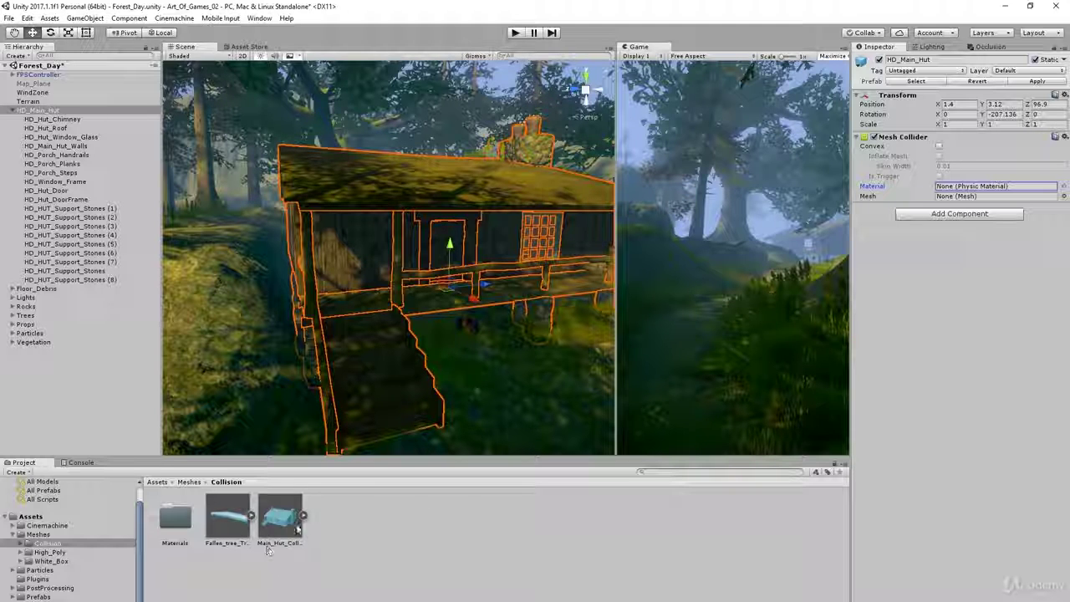
pyautogui.click(303, 519)
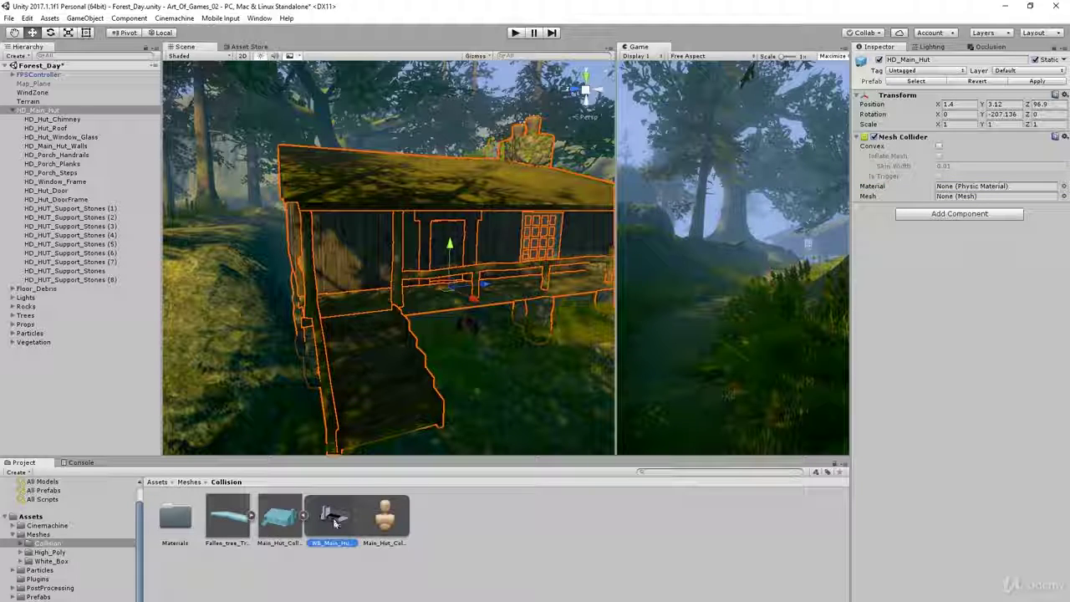
pyautogui.moveTo(590, 499); pyautogui.dragTo(620, 441)
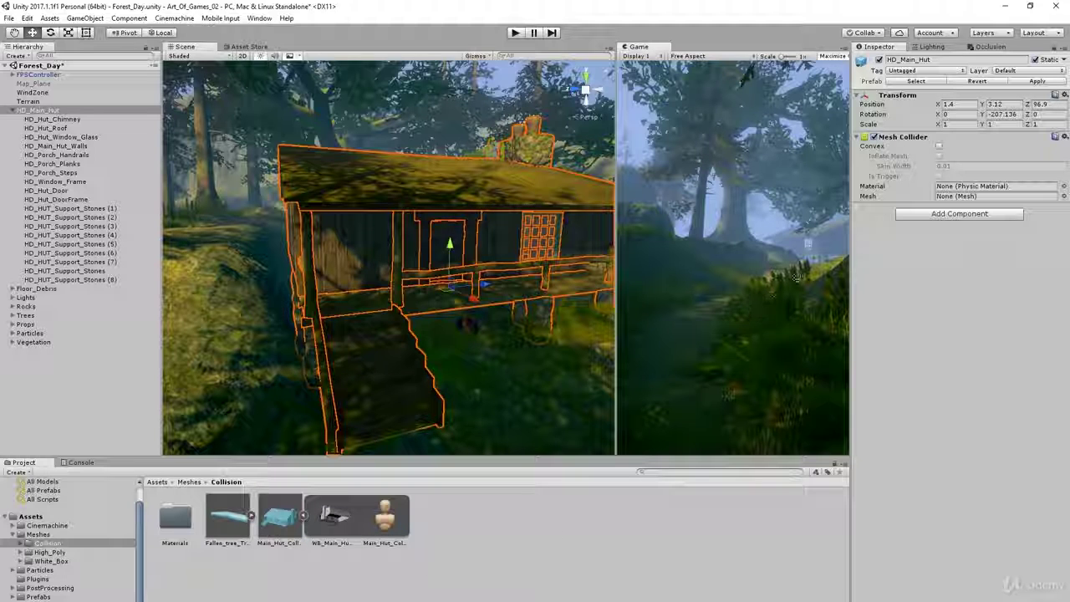
pyautogui.moveTo(798, 277); pyautogui.dragTo(951, 201)
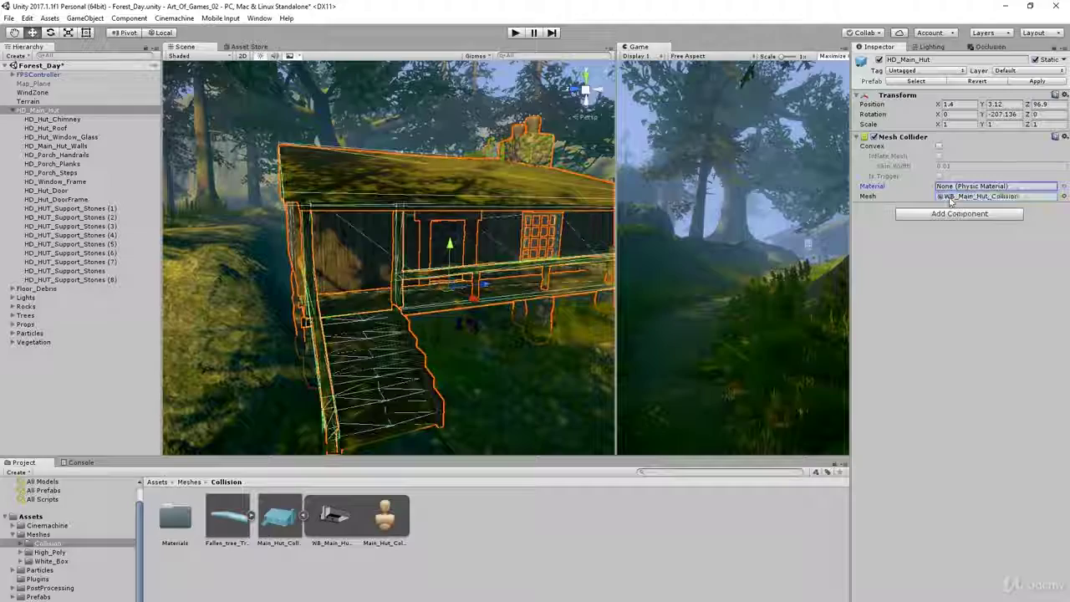
# Step: Inspect the collider wireframe around the hut's roof, porch and steps, and start Play mode to test the collision
pyautogui.keyDown('alt'); pyautogui.moveTo(390, 378); pyautogui.dragTo(453, 252); pyautogui.keyUp('alt')
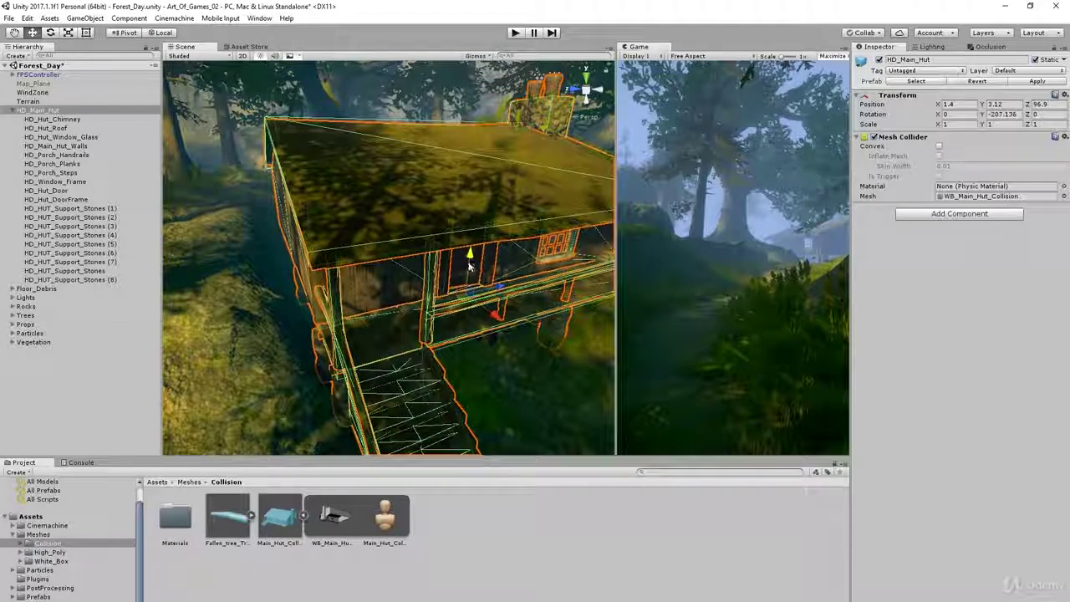
pyautogui.keyDown('alt'); pyautogui.moveTo(447, 359); pyautogui.dragTo(327, 359); pyautogui.keyUp('alt')
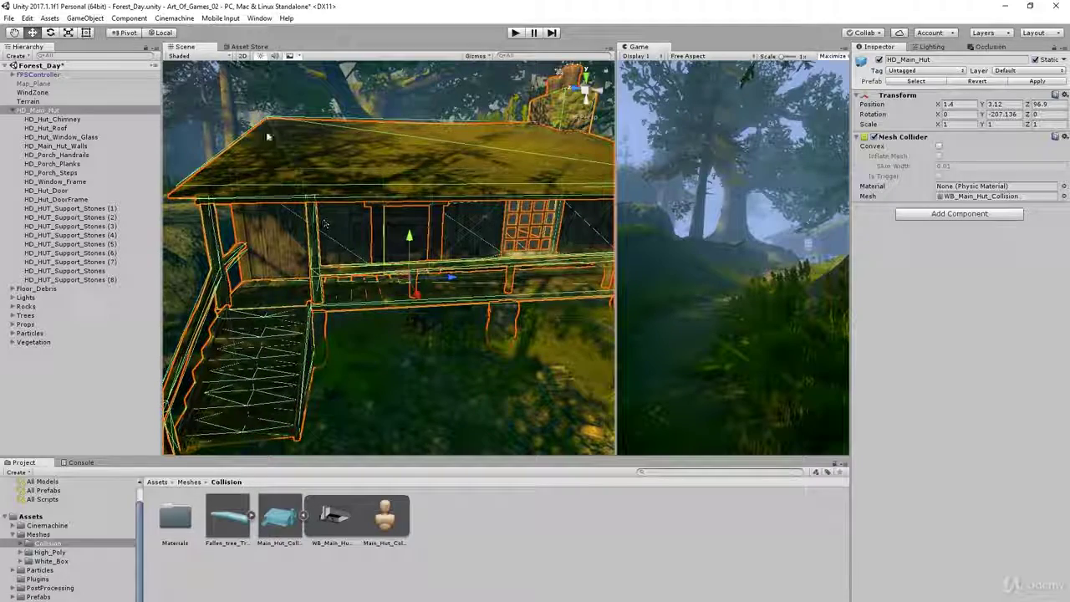
pyautogui.keyDown('alt'); pyautogui.moveTo(511, 330); pyautogui.dragTo(424, 318); pyautogui.keyUp('alt')
pyautogui.keyDown('alt'); pyautogui.moveTo(489, 316); pyautogui.dragTo(363, 364); pyautogui.keyUp('alt')
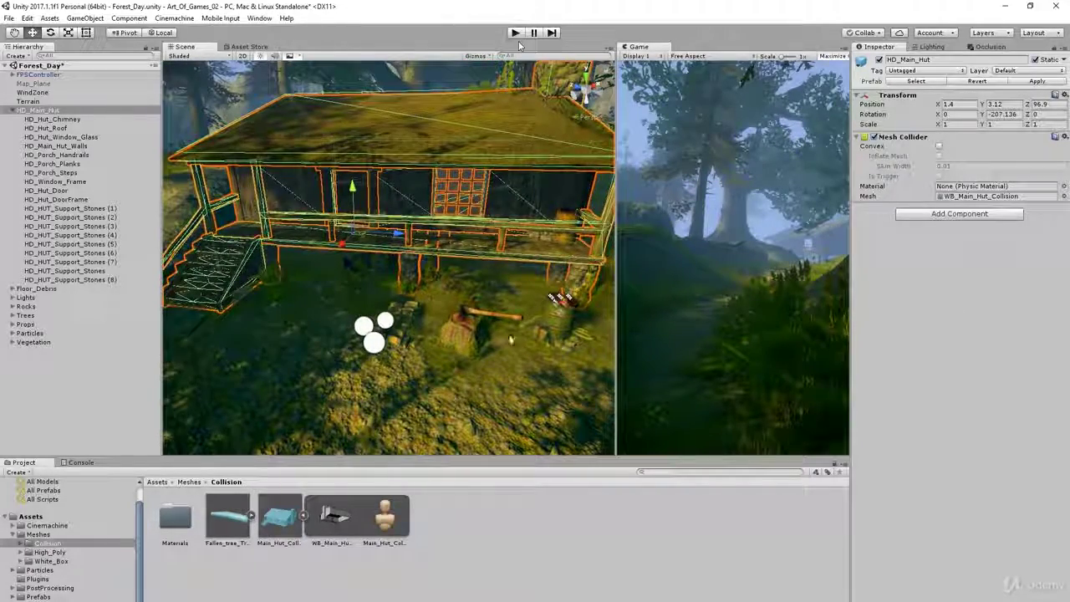
pyautogui.click(507, 339)
pyautogui.click(513, 33)
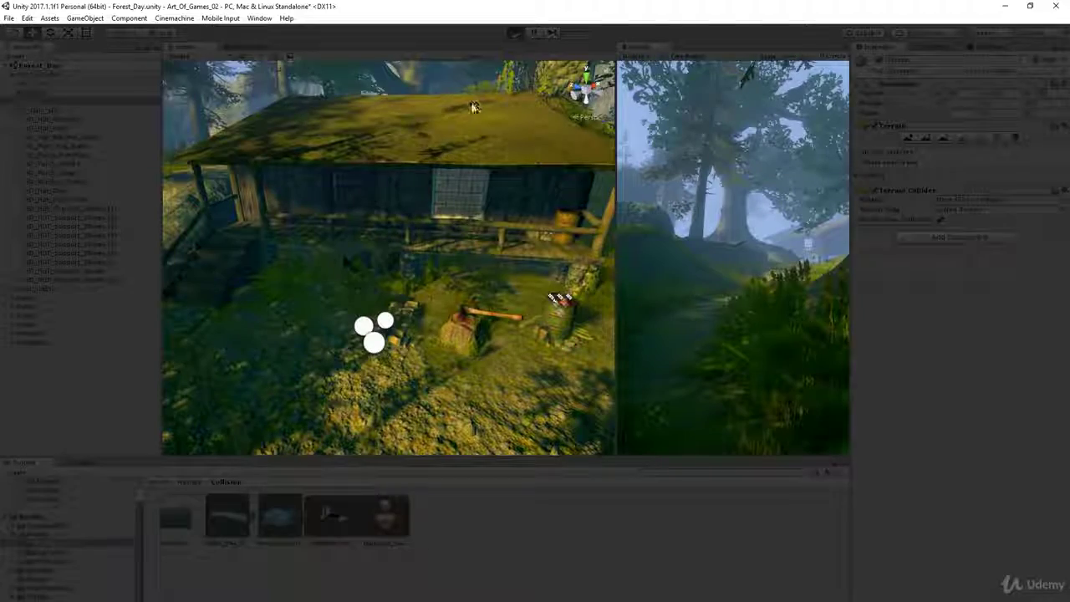